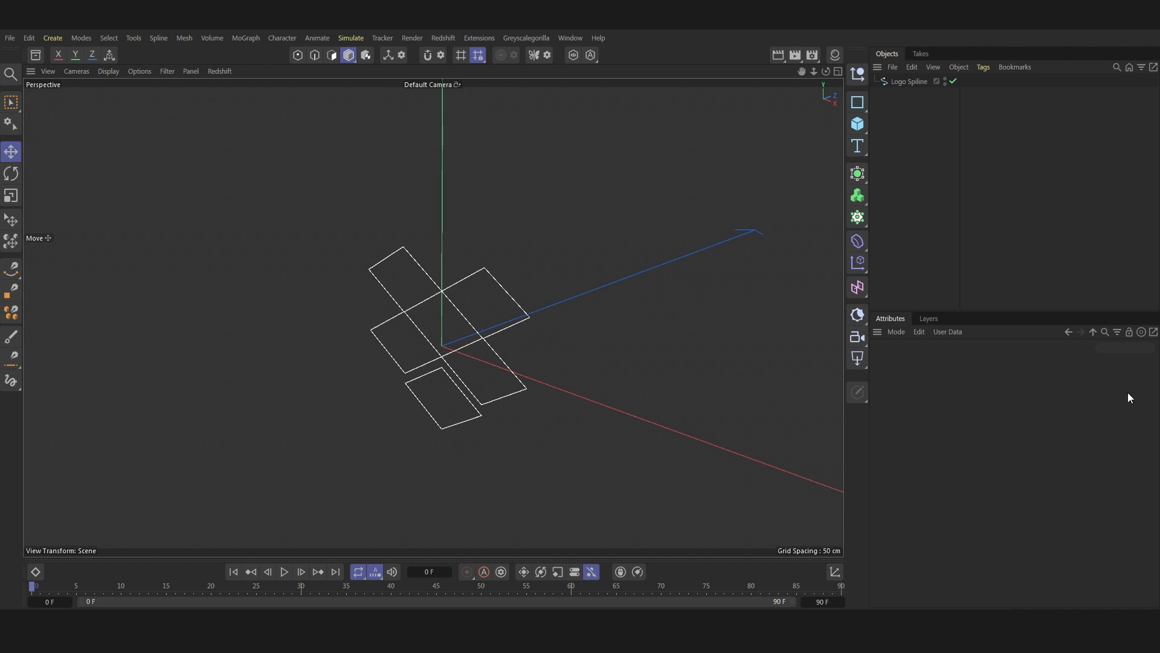
Step: Add a rectangle spline with a width and height of 150 cm
click(857, 103)
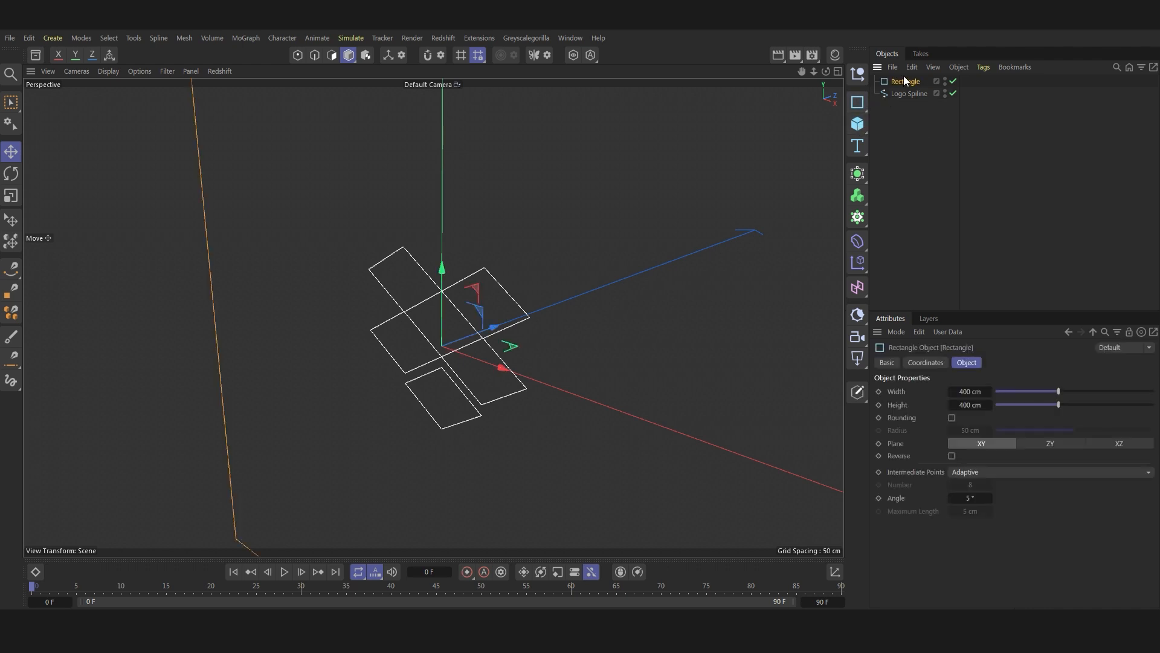
click(973, 393)
text(150)
key(Return)
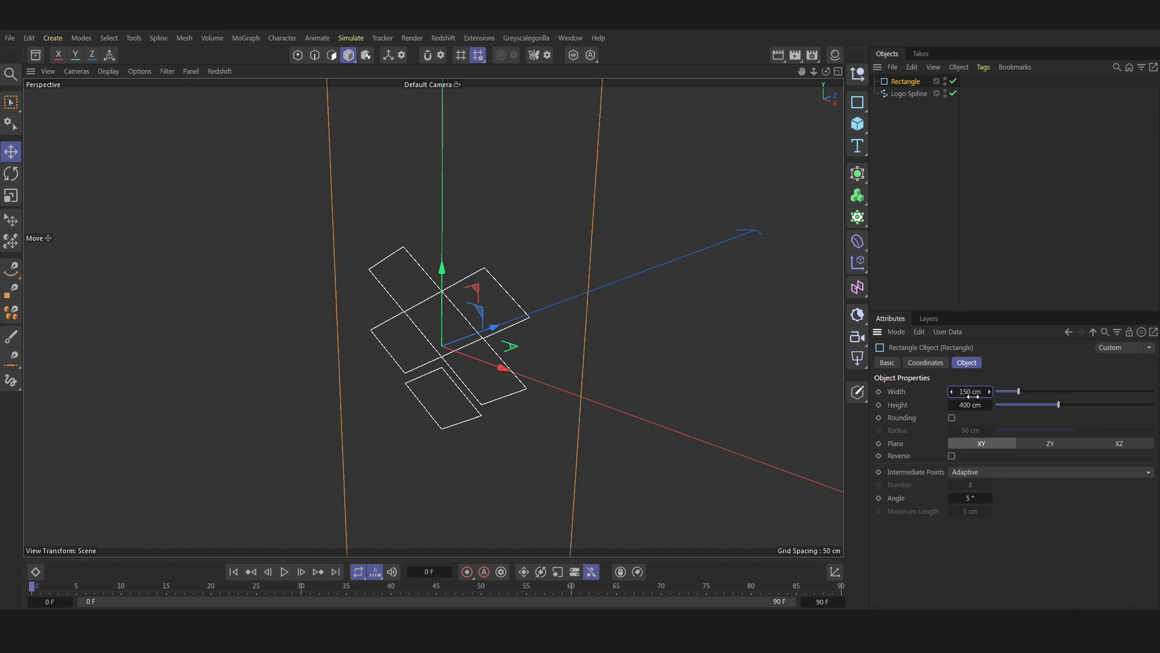
click(973, 404)
text(150)
key(Return)
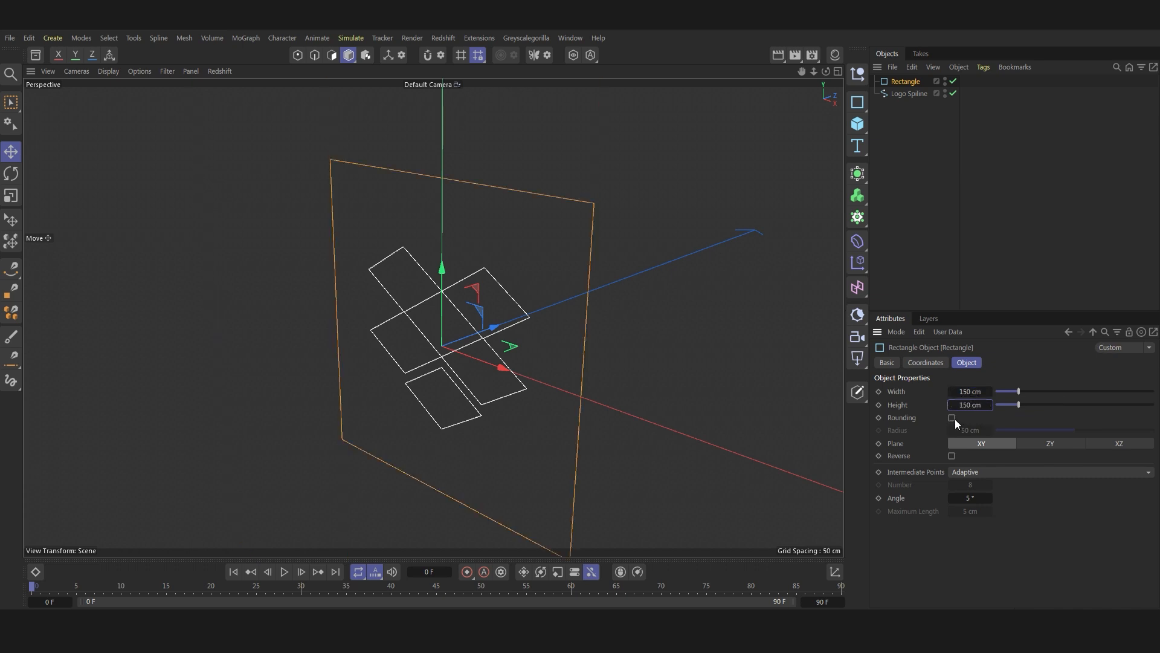
Step: Round the rectangle's corners with a radius of 40 cm
click(953, 417)
click(970, 431)
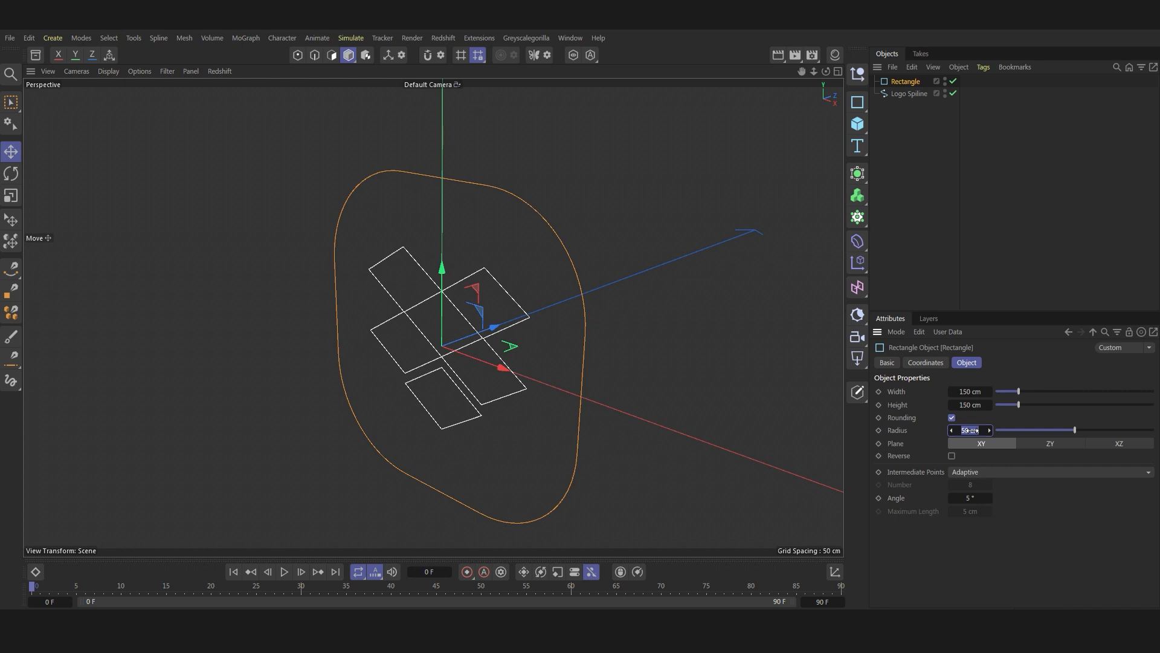
text(40)
key(Return)
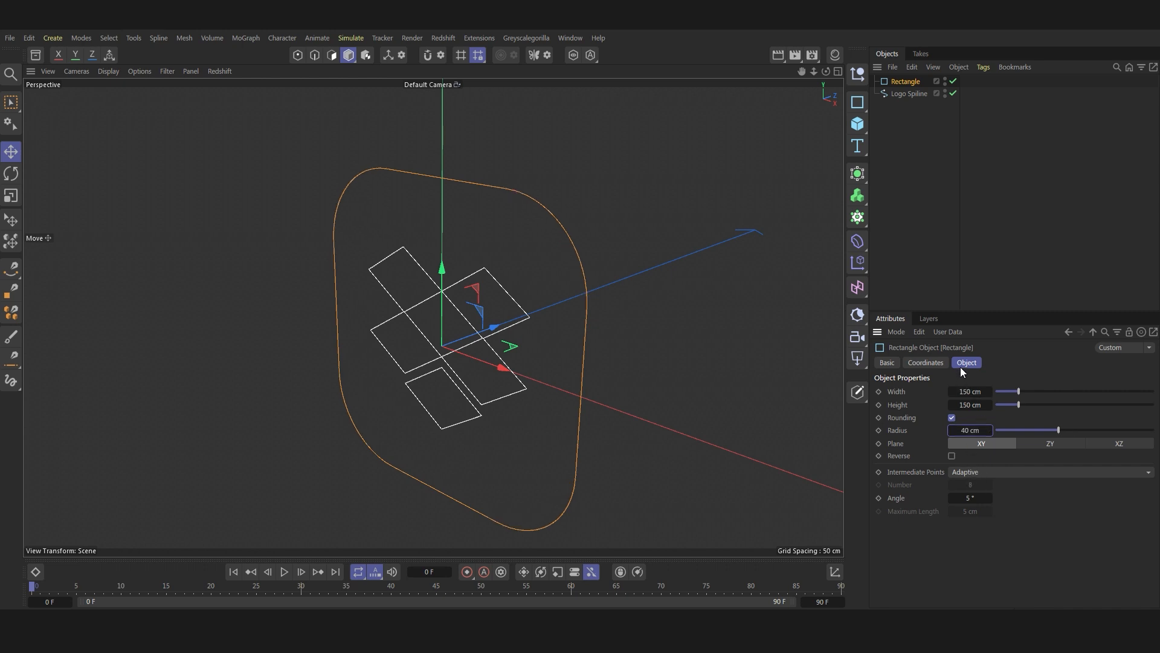
Step: Nest the rectangle in a new Extrude generator and set the extrusion offset to 1 cm
click(862, 198)
click(858, 175)
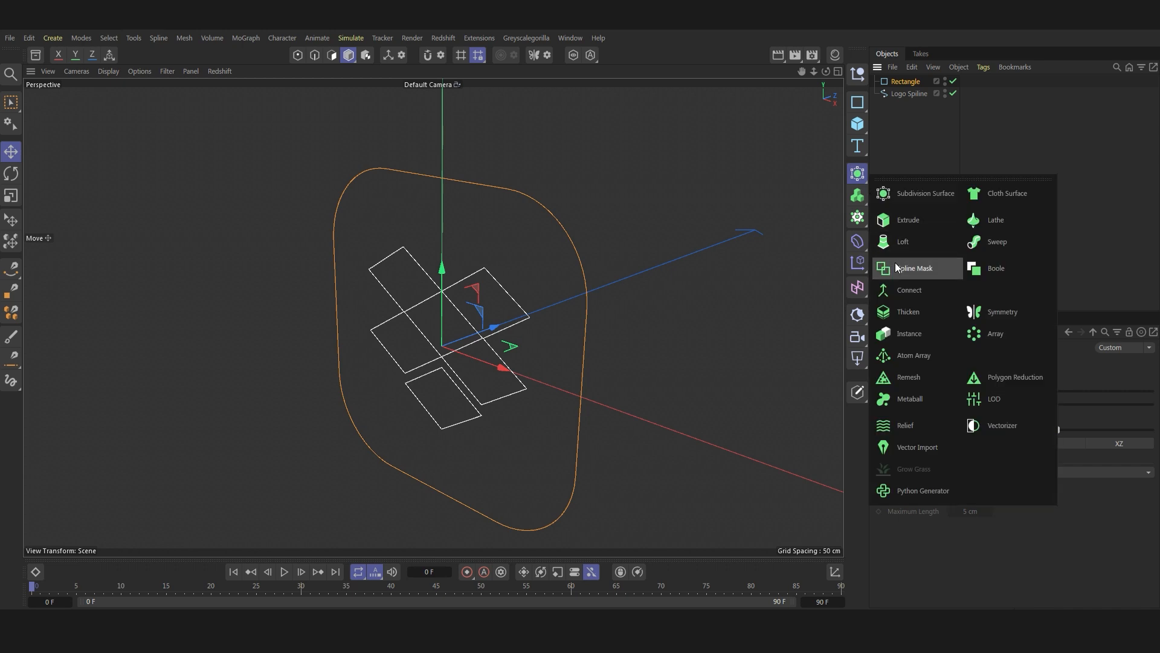
click(907, 220)
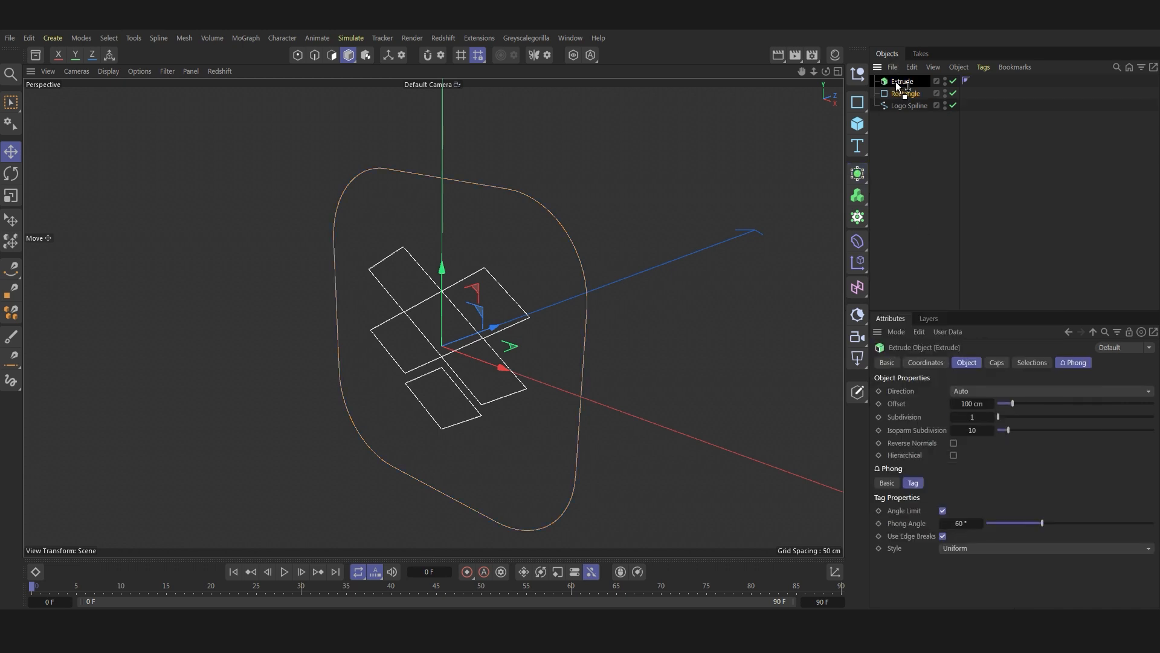
drag(896, 82, 897, 83)
drag(819, 74, 786, 75)
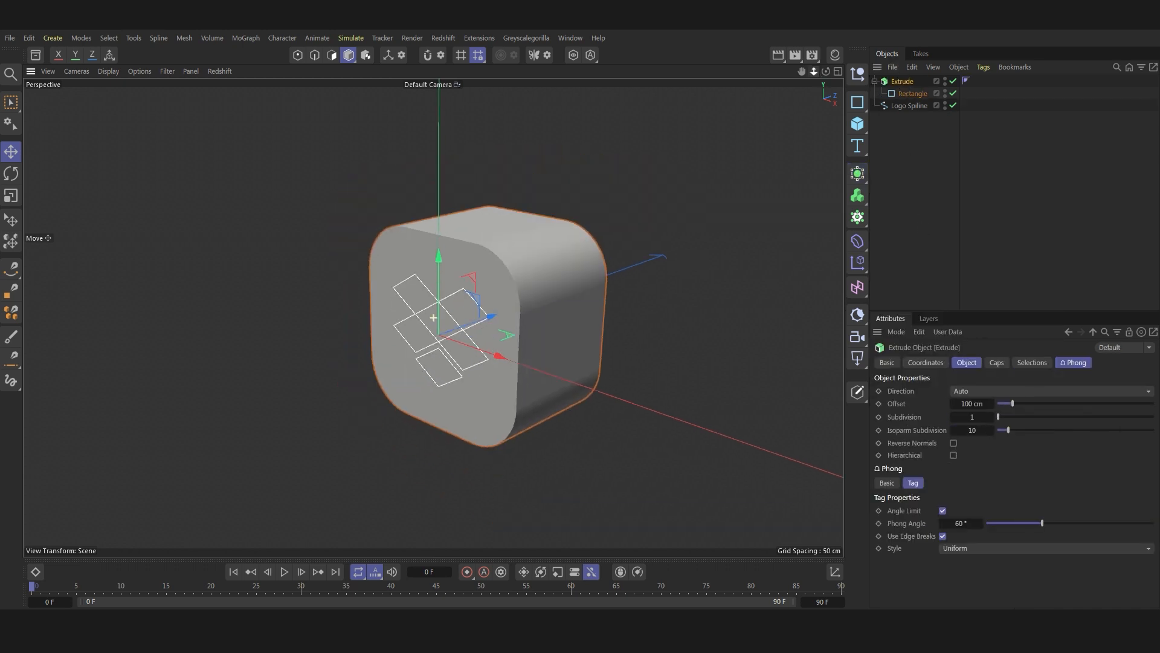
click(972, 404)
text(1)
key(Return)
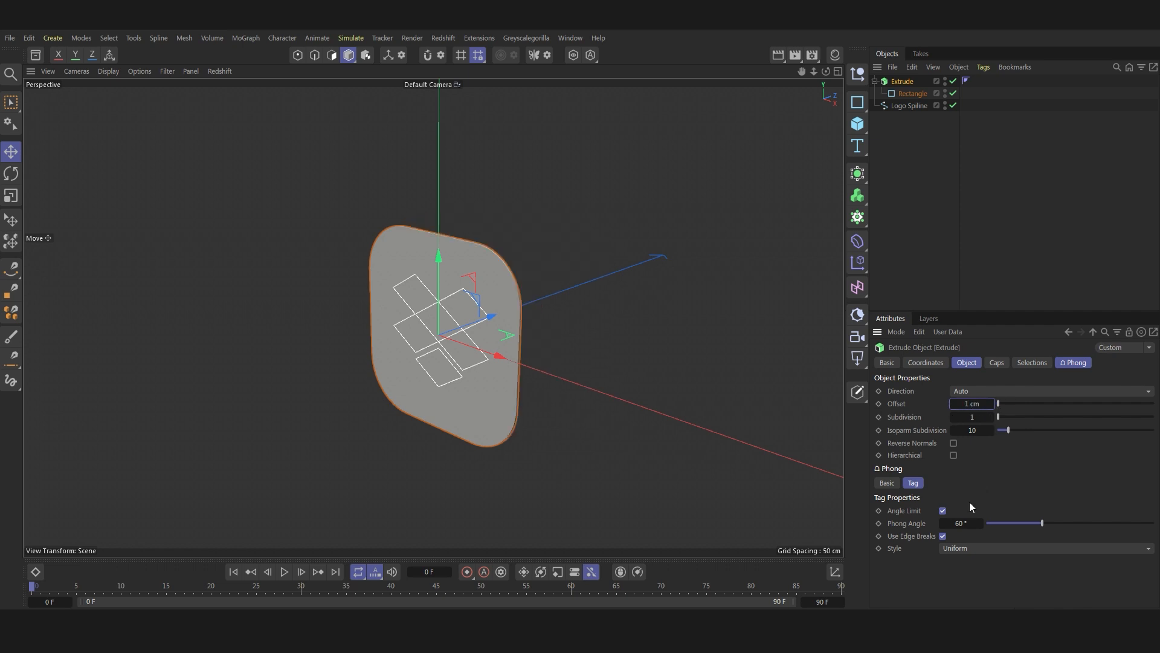
Step: Set the Extrude's phong angle to 40° and its phong style to Square Area Weighted
click(962, 523)
text(40)
key(Return)
click(987, 549)
click(994, 512)
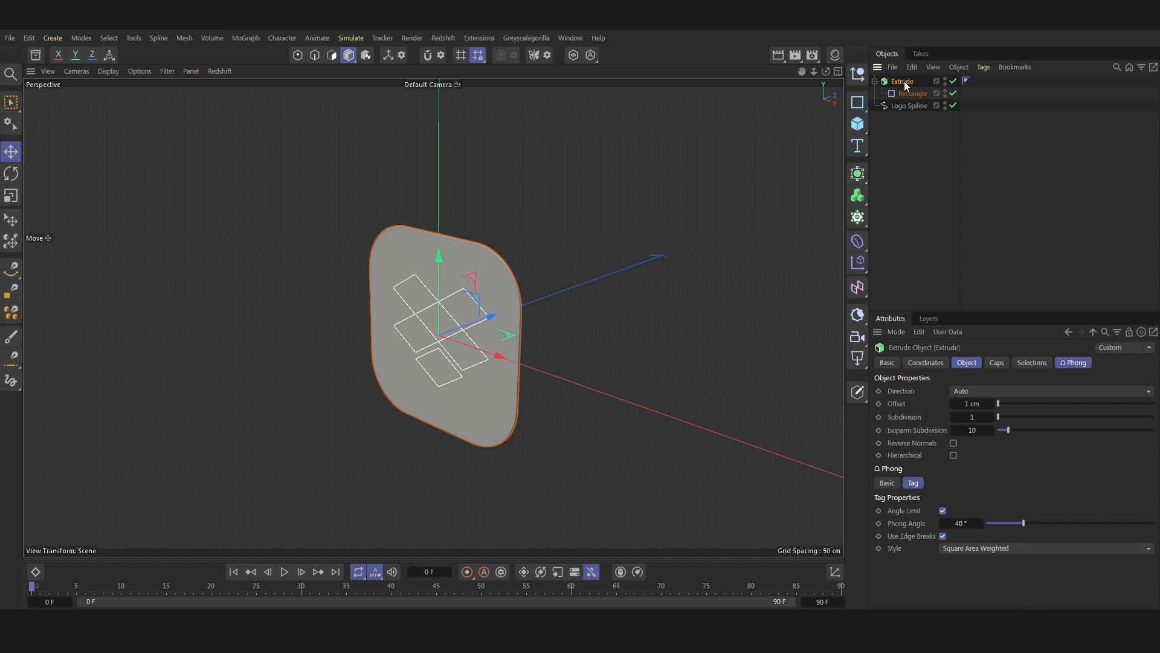
Step: Add a Remesh generator and make the Extrude its child
drag(826, 71, 840, 72)
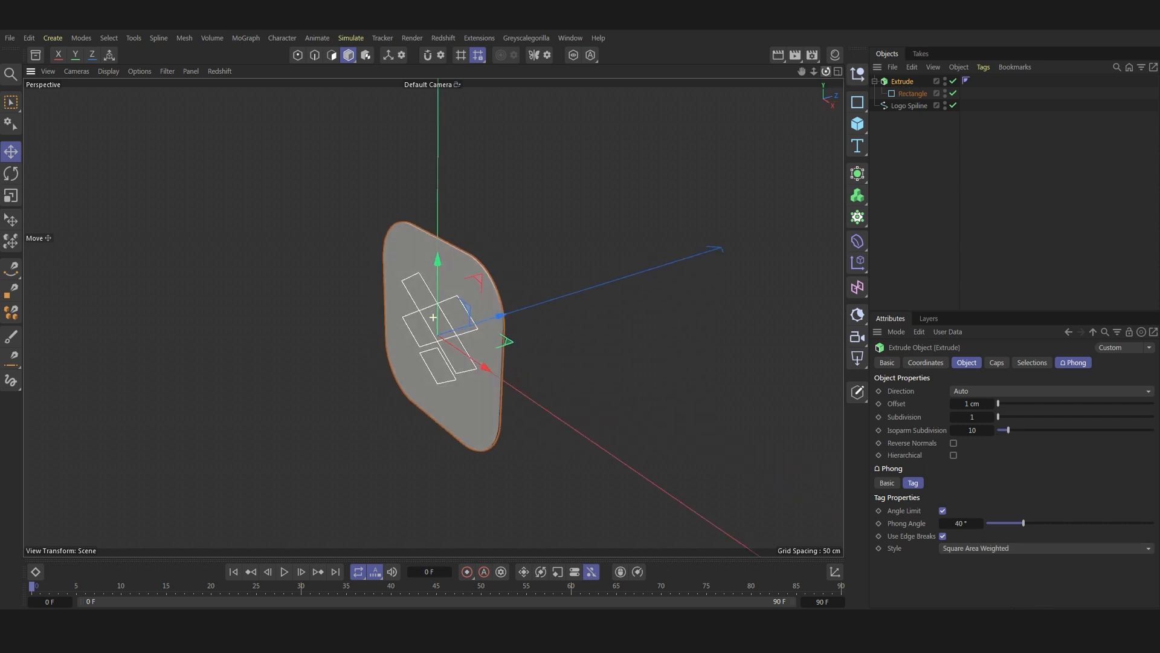
click(858, 173)
click(919, 376)
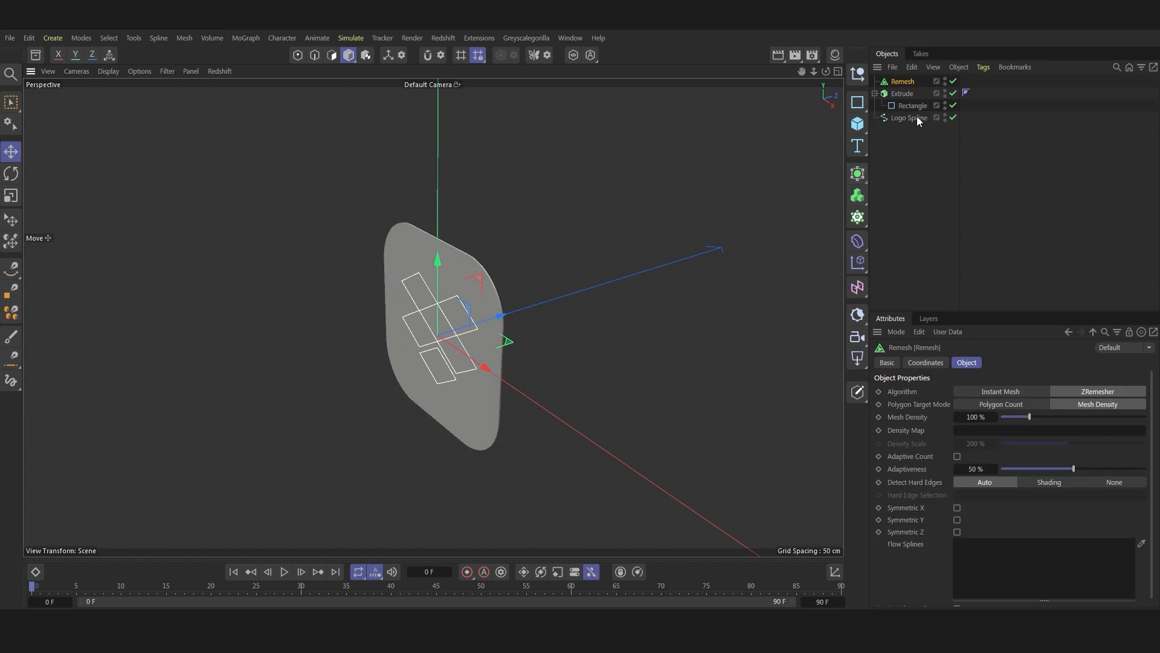
drag(898, 94, 901, 82)
click(903, 81)
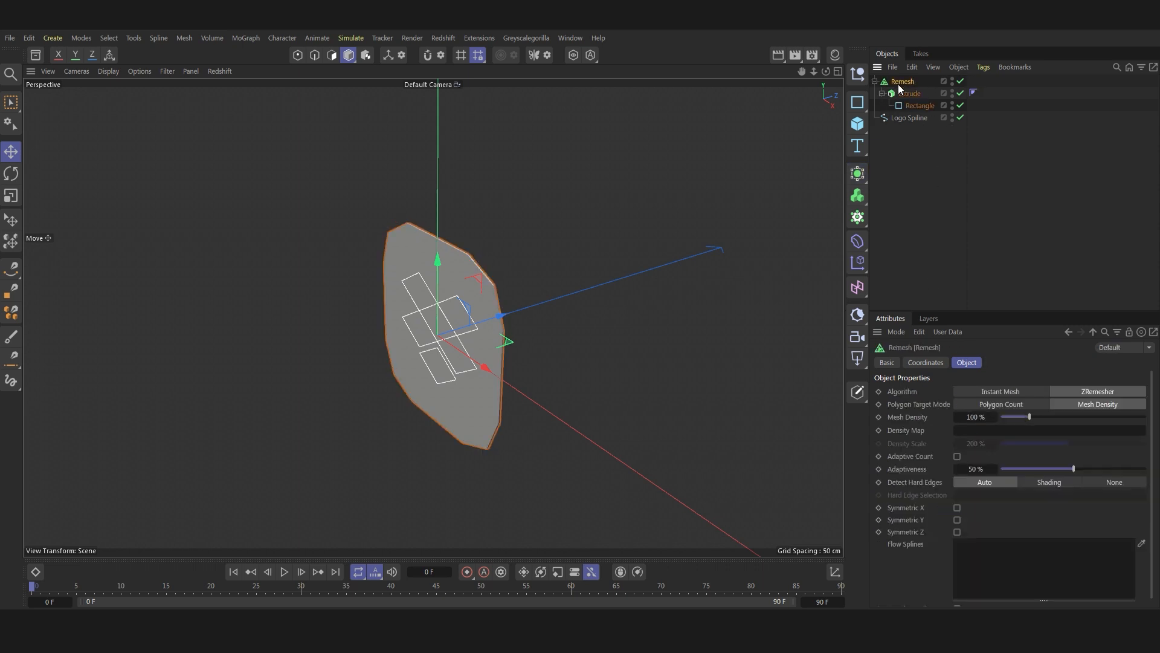
Step: Set the Remesh mesh density to 10000% and enable symmetry in X, Y and Z
click(970, 417)
text(10000)
key(Return)
click(957, 507)
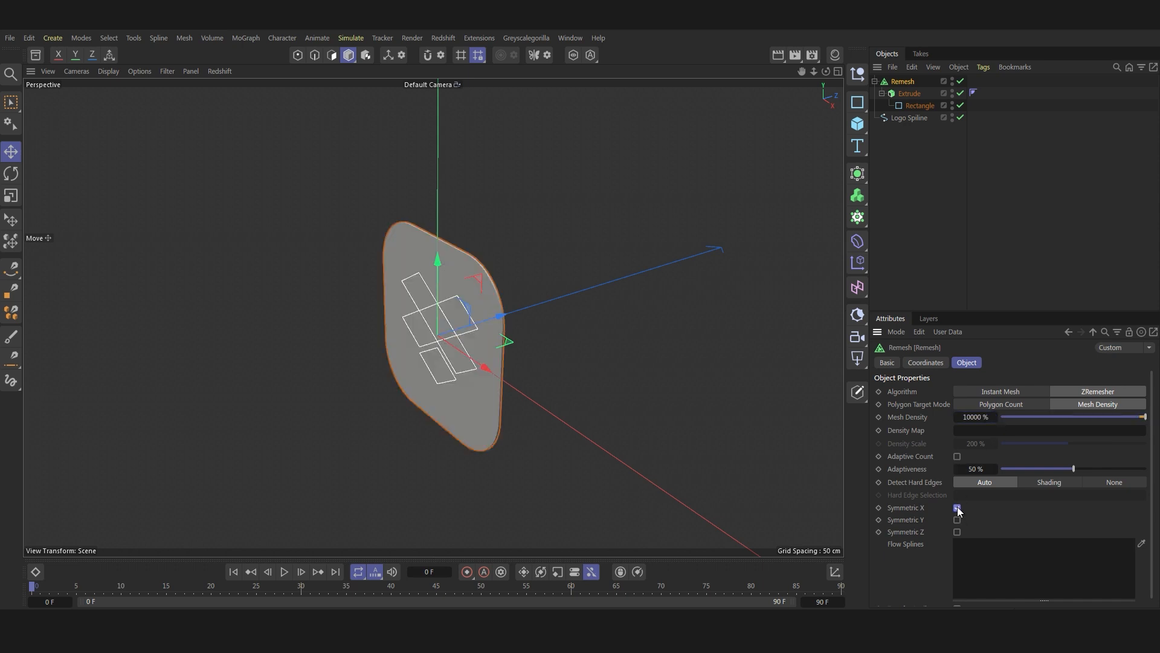
click(958, 520)
click(958, 532)
Step: Display the shaded model with its mesh lines in the viewport and inspect the remeshed surface up close
scroll(459, 314, up, 3)
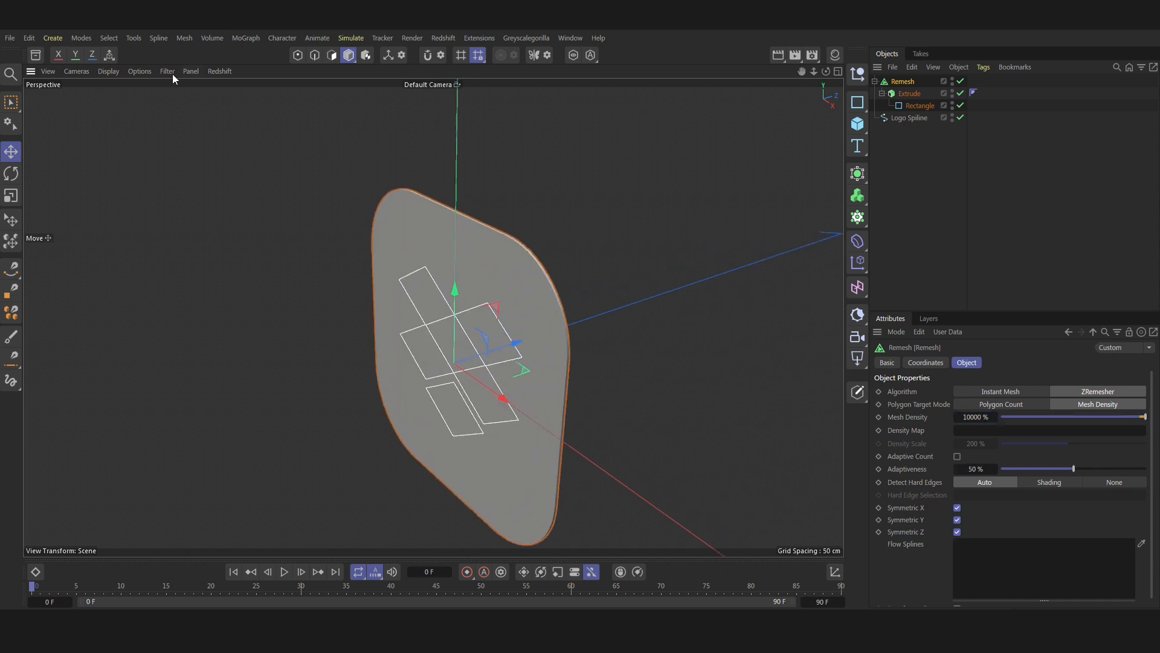
click(138, 71)
mouse_move(121, 75)
click(132, 122)
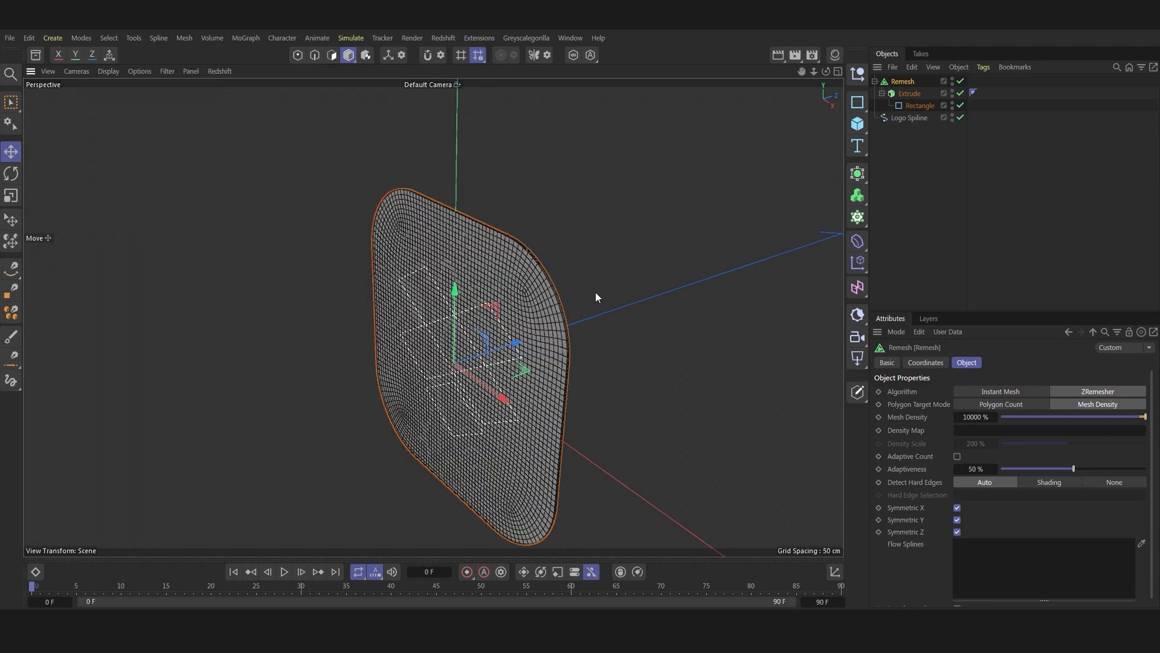
scroll(480, 273, up, 5)
scroll(504, 257, down, 8)
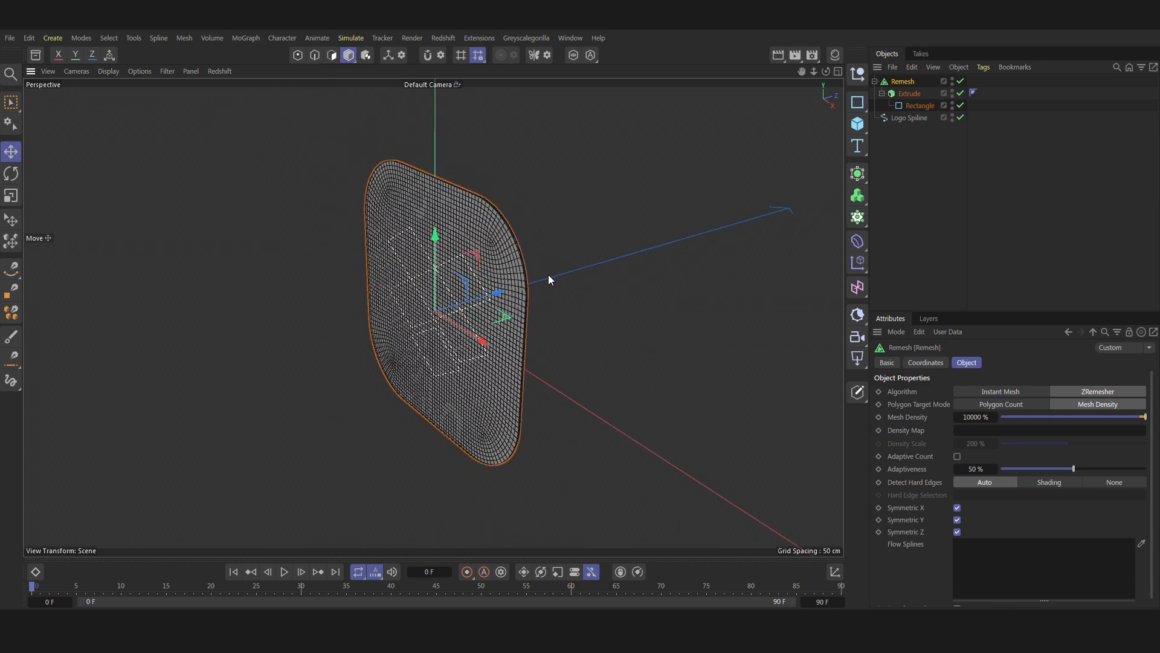
Step: Set the gravity to 0 in the project's simulation scene settings
key(ctrl+d)
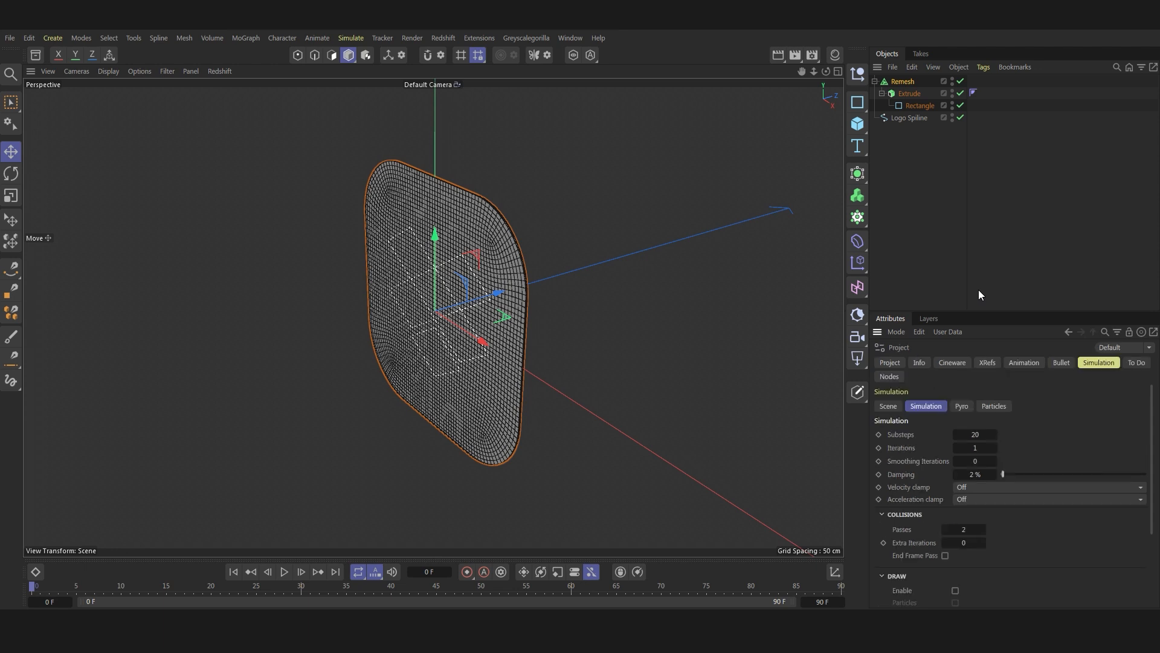
click(893, 406)
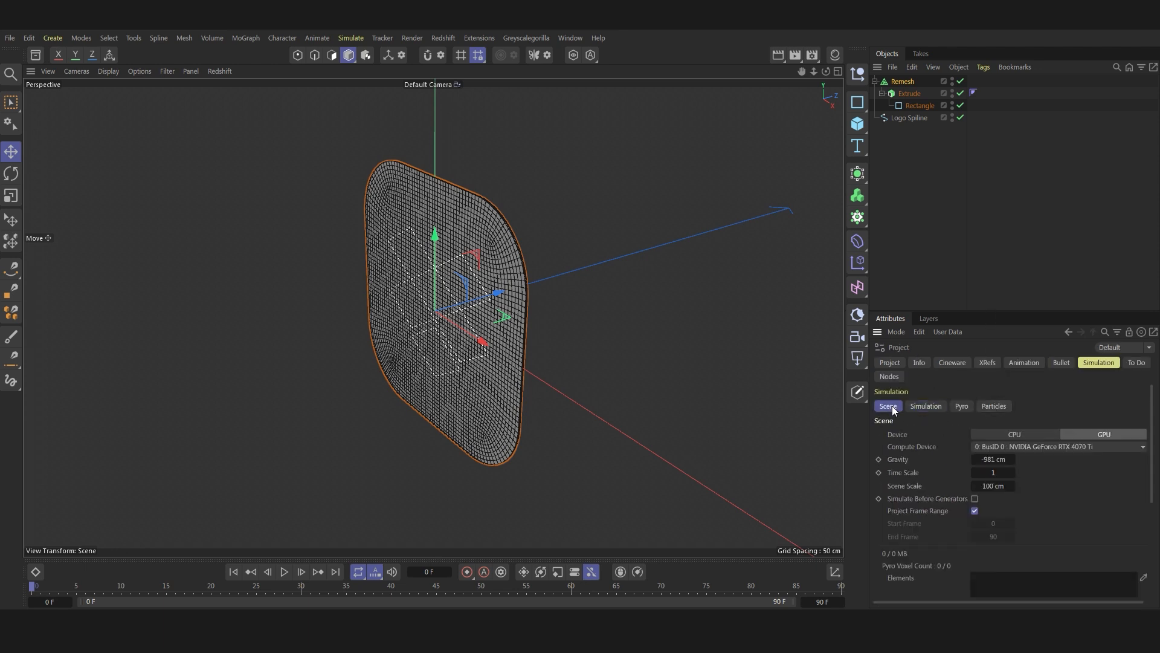
click(991, 459)
text(0)
key(Return)
Step: Add a Balloon simulation tag to the Remesh object
click(902, 81)
right_click(900, 79)
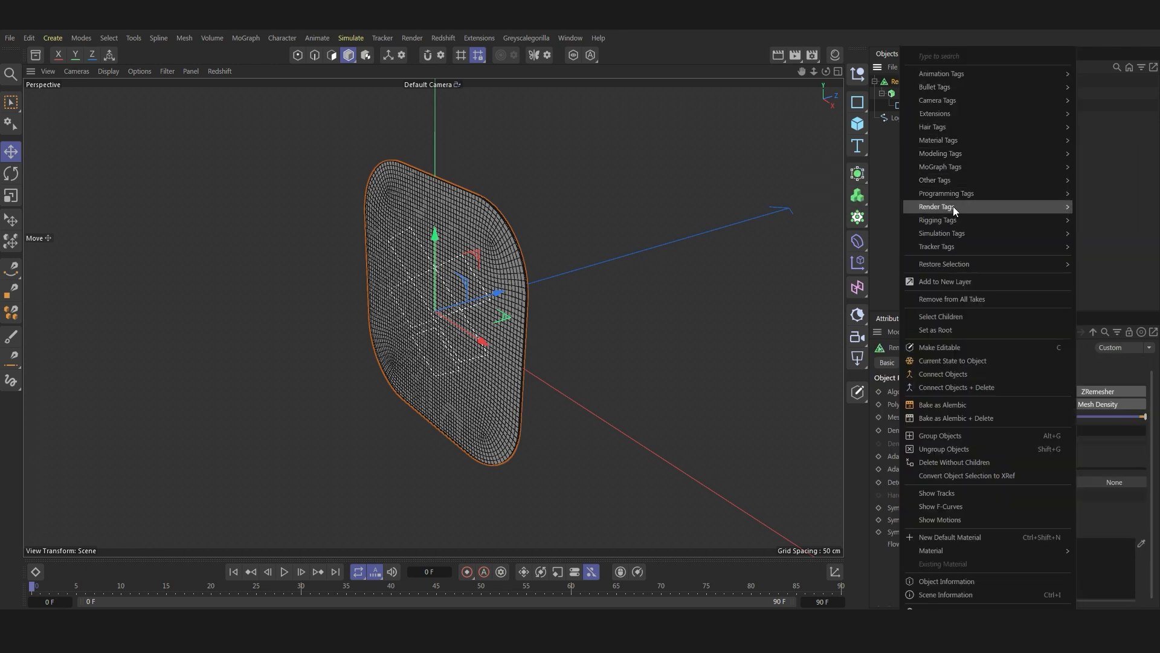
mouse_move(953, 235)
click(1110, 283)
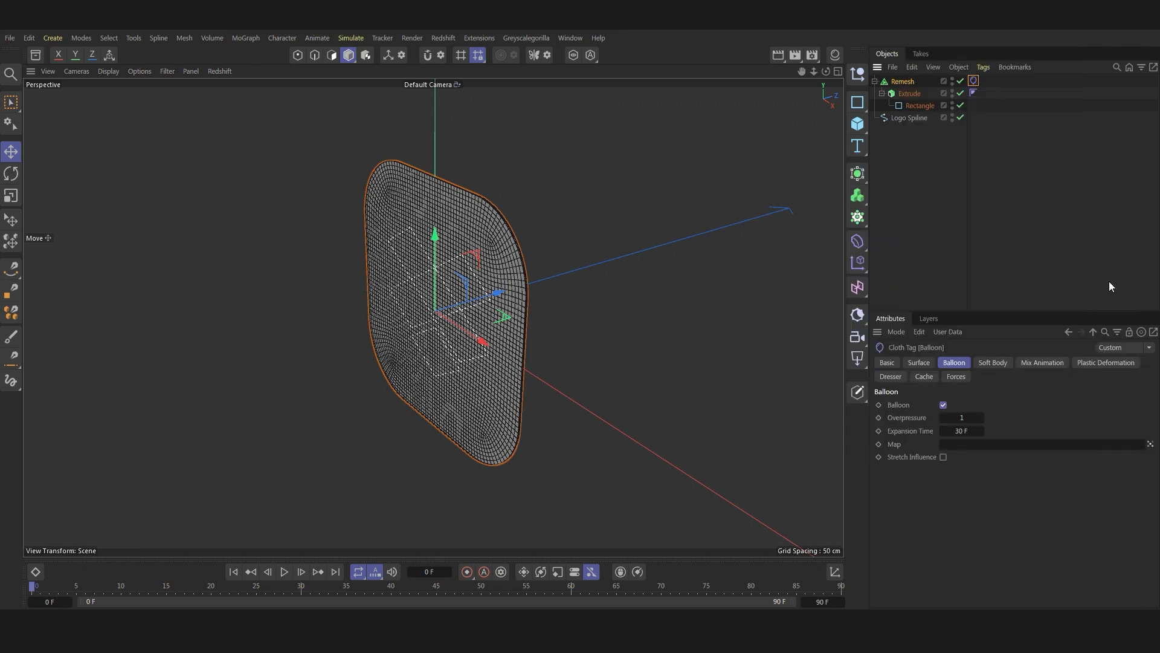
Step: Play the balloon simulation with its default settings and return to the first frame
click(286, 571)
click(1031, 230)
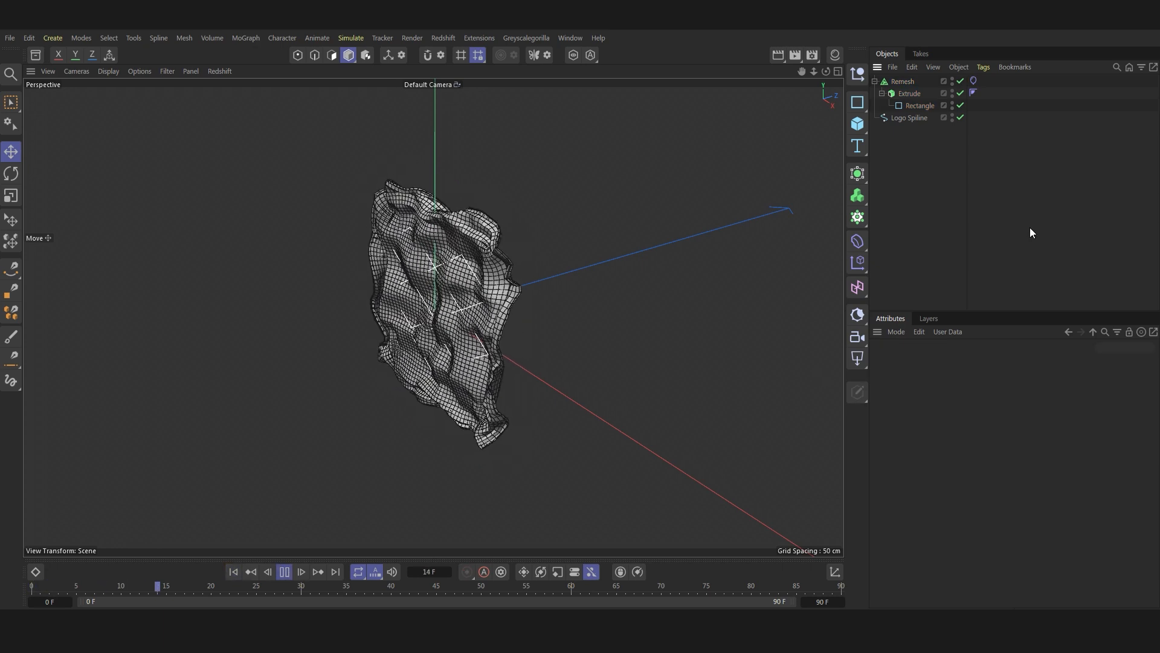
click(233, 572)
Step: Set the Balloon tag's overpressure to 100 and its expansion time to 50 F
click(973, 81)
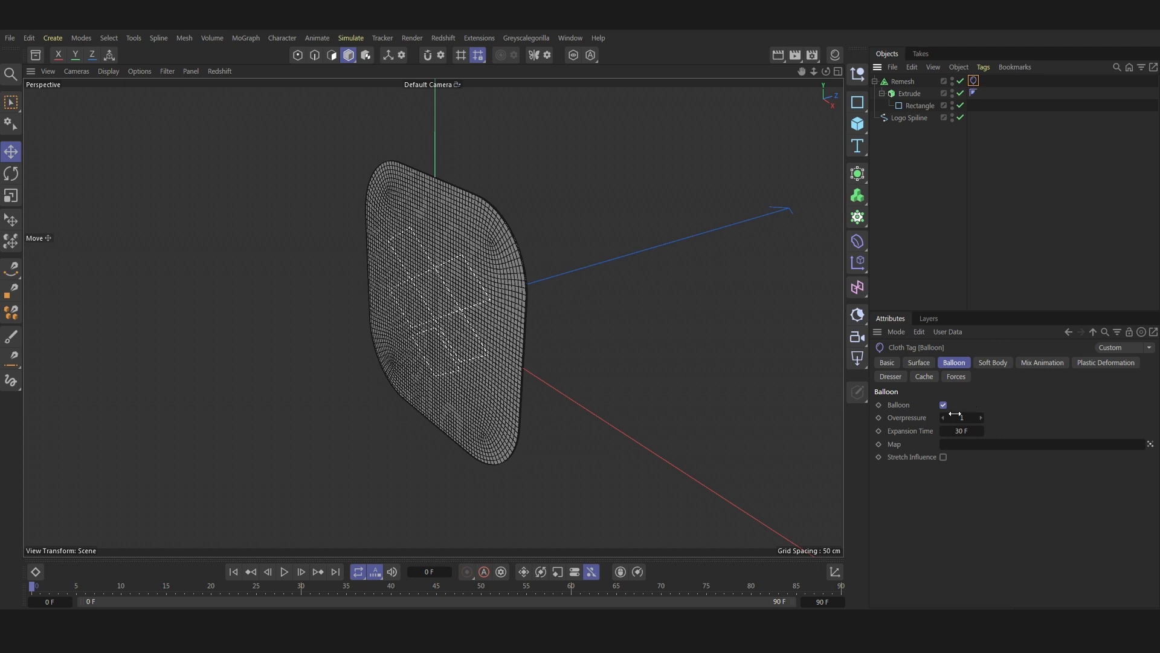
click(967, 417)
text(100)
click(964, 431)
text(50)
Step: Play the simulation to check the stronger inflation, stop it and rewind to frame 0
click(284, 572)
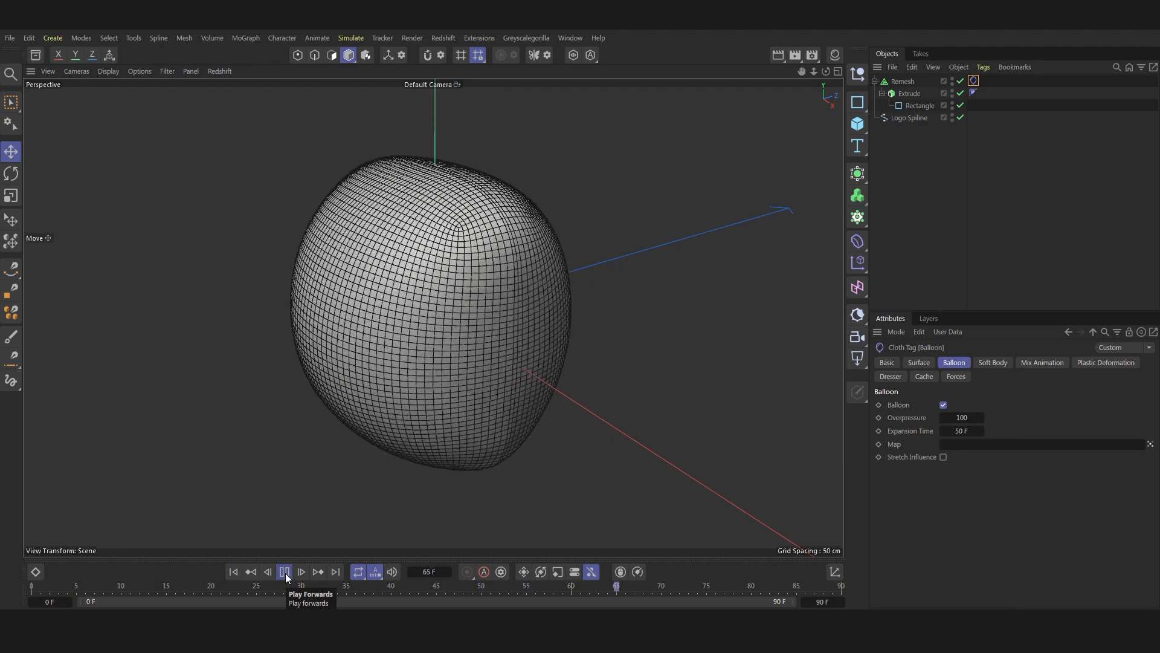
click(285, 571)
click(233, 572)
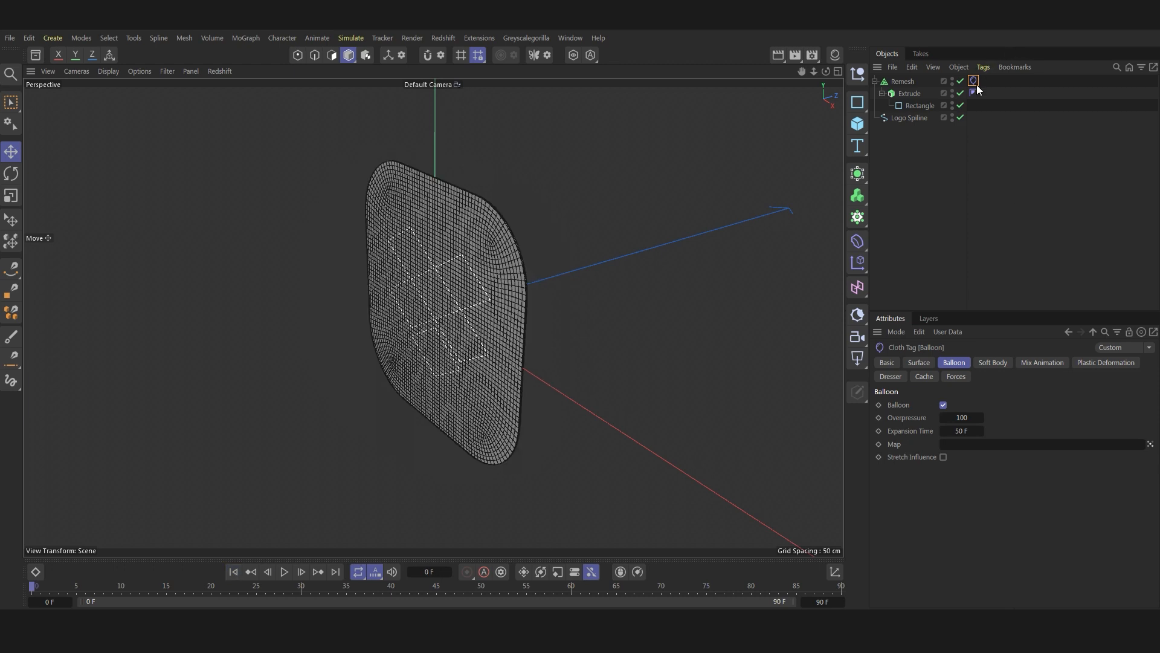
Step: Add a Vertex Map tag to the Remesh object
right_click(904, 82)
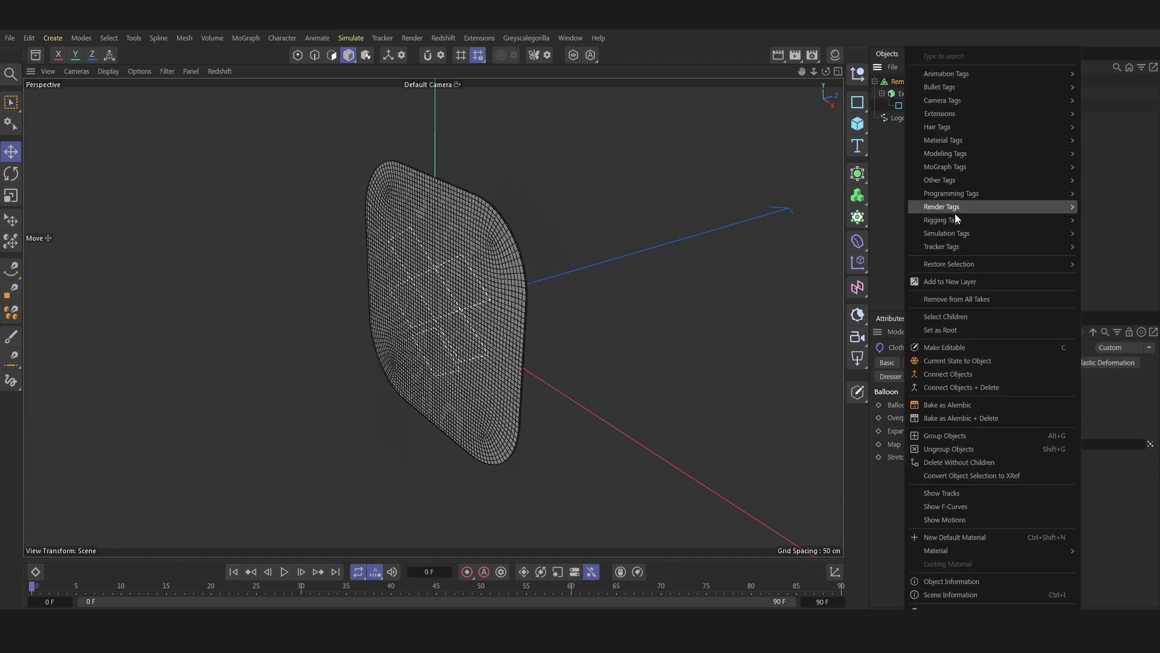
mouse_move(961, 235)
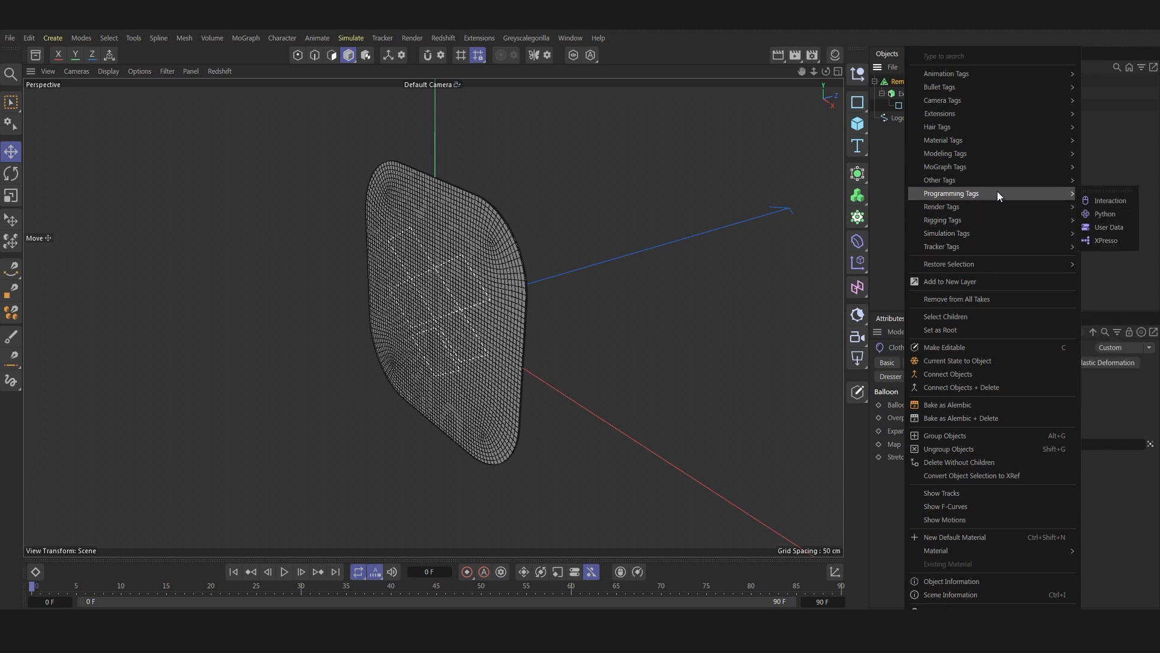
mouse_move(995, 181)
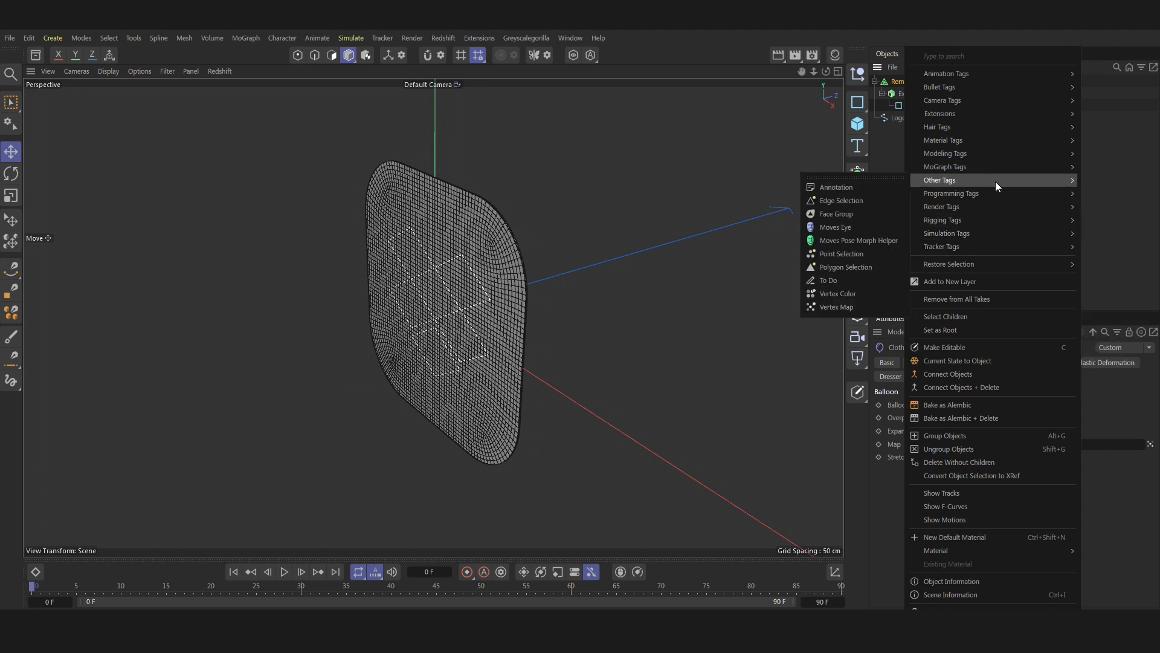
click(821, 306)
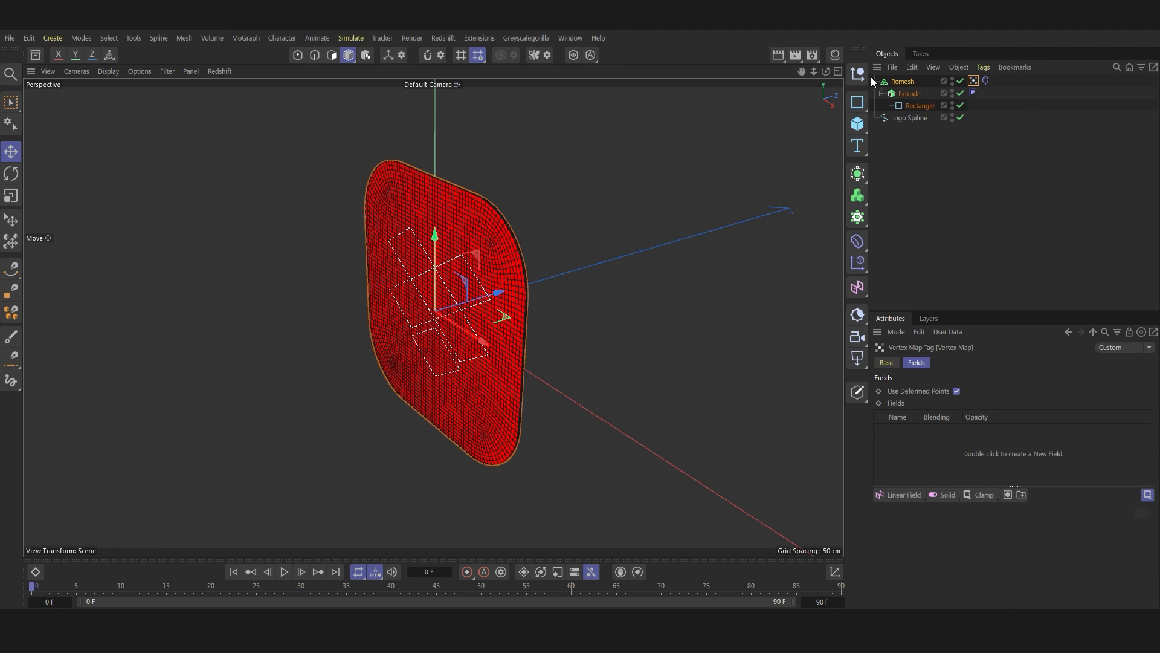
Step: Add the rectangle spline as a field of the vertex map with Max blending
drag(921, 107, 926, 428)
click(968, 431)
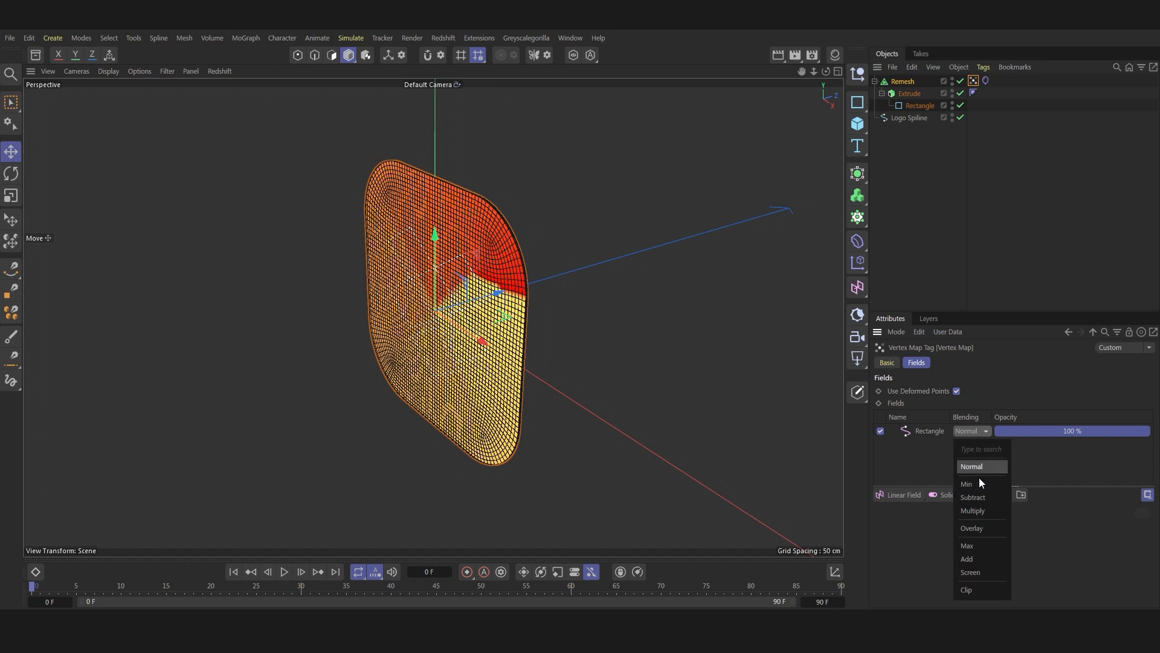
click(979, 546)
Step: Set the rectangle field's remapping to an inner offset of 75% and a minimum of 100%
click(918, 433)
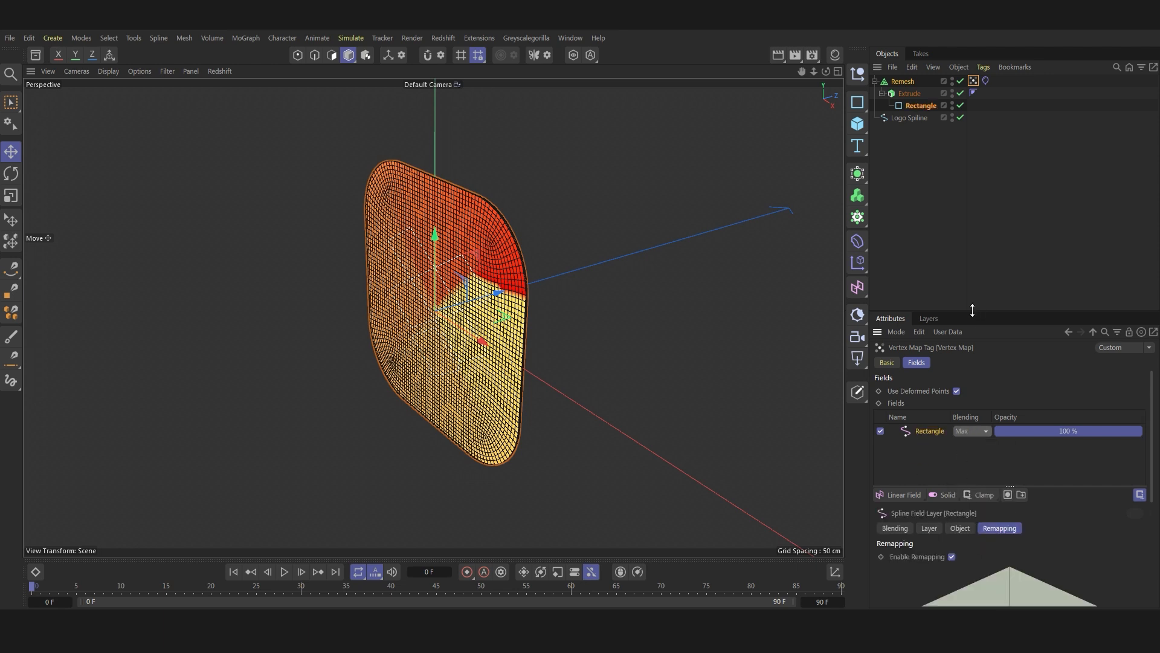
drag(972, 310, 980, 147)
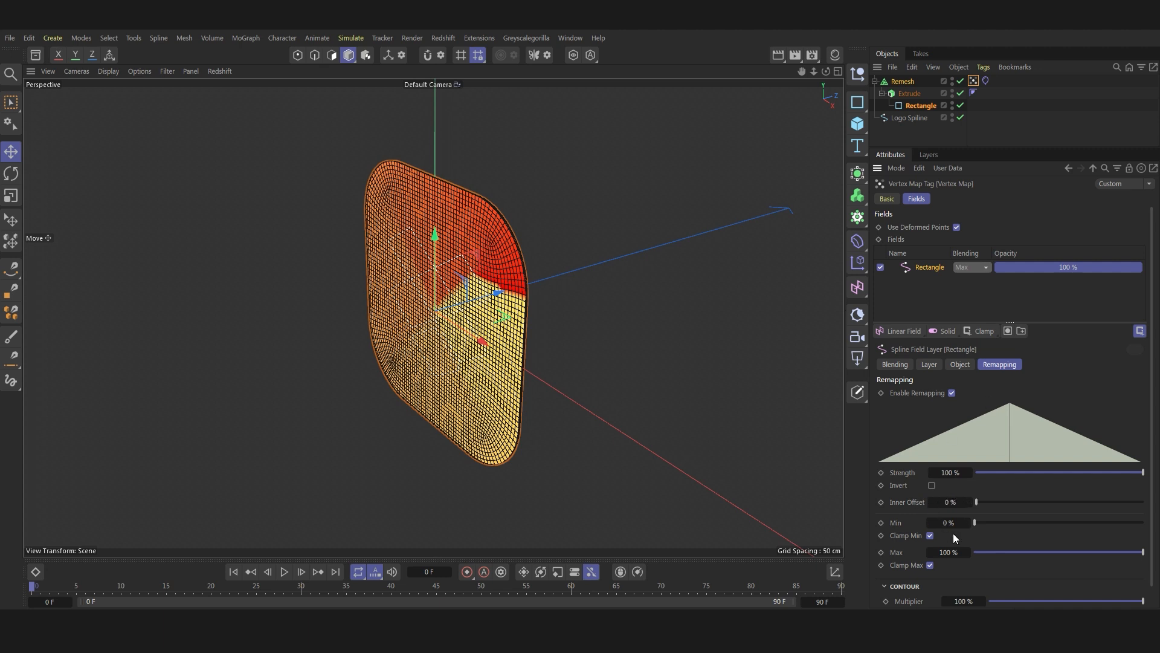
click(948, 502)
text(75)
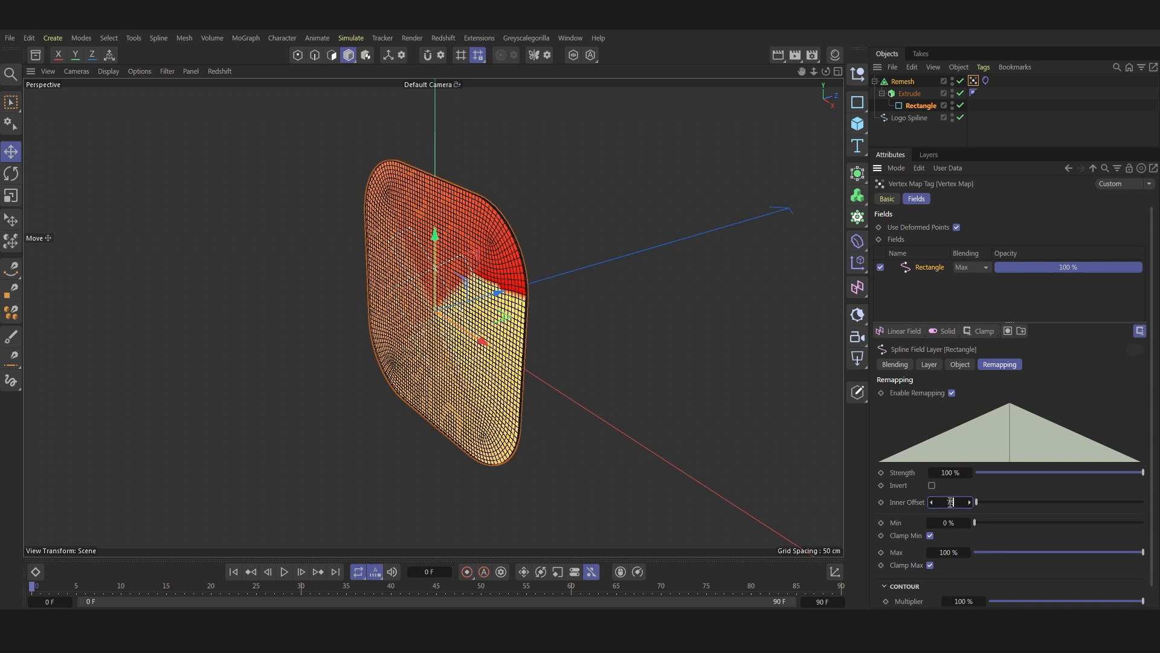
key(Return)
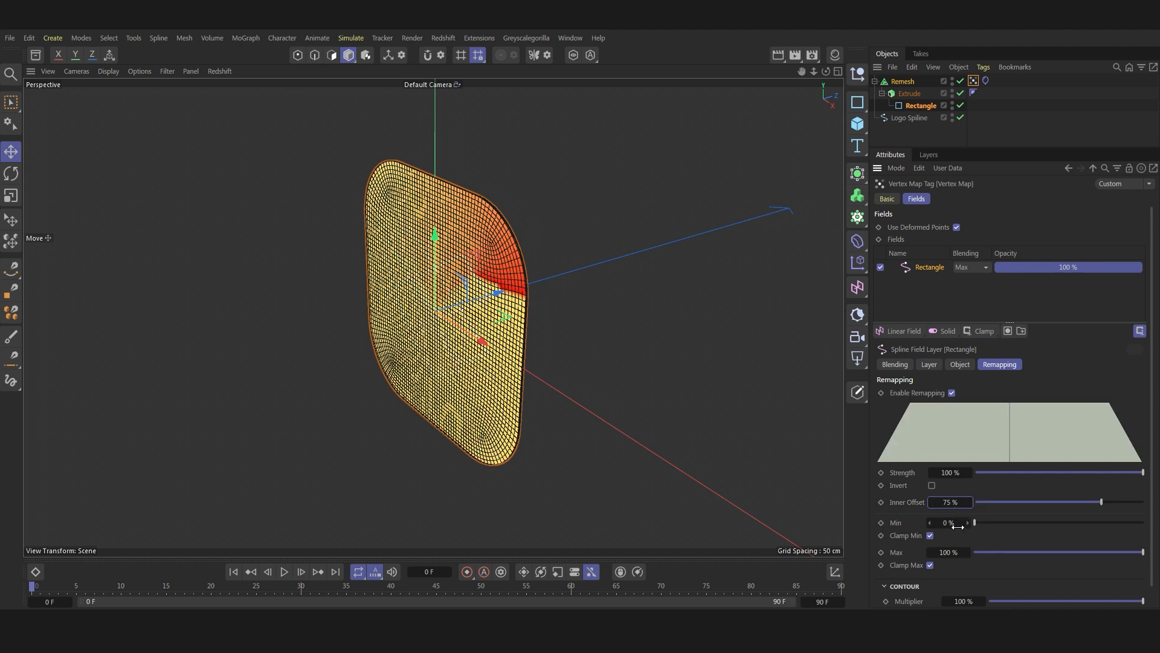
click(961, 523)
text(100)
key(Return)
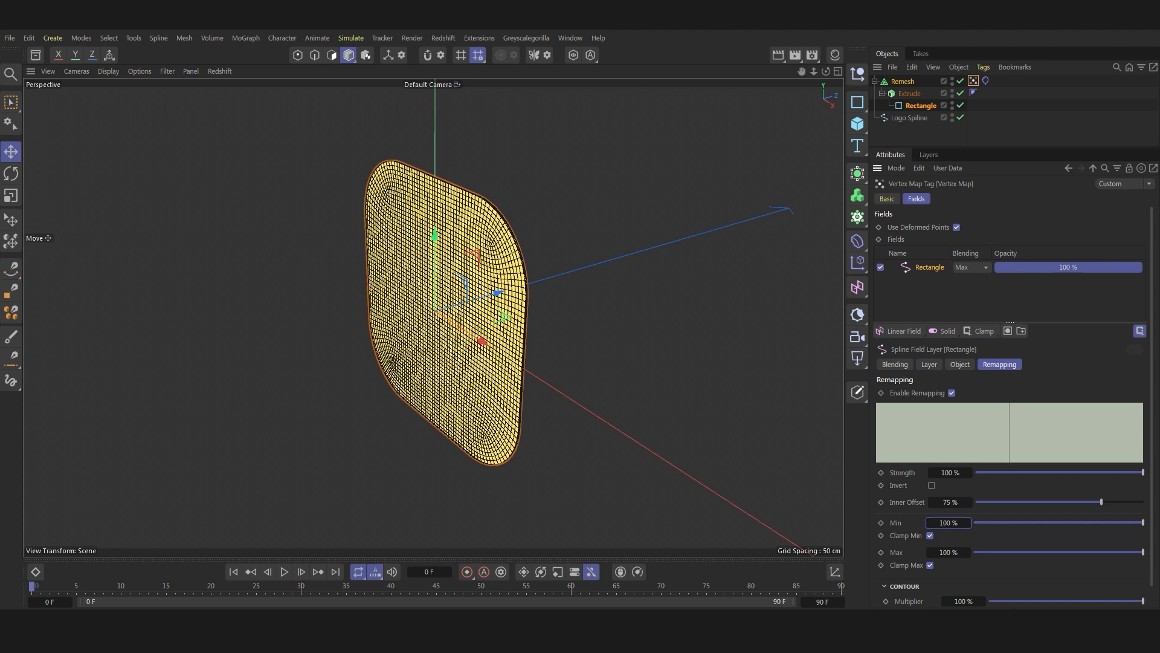
Step: Set the rectangle field's distance mode to Along and Radius with a radius of 3 cm
scroll(980, 500, down, 1)
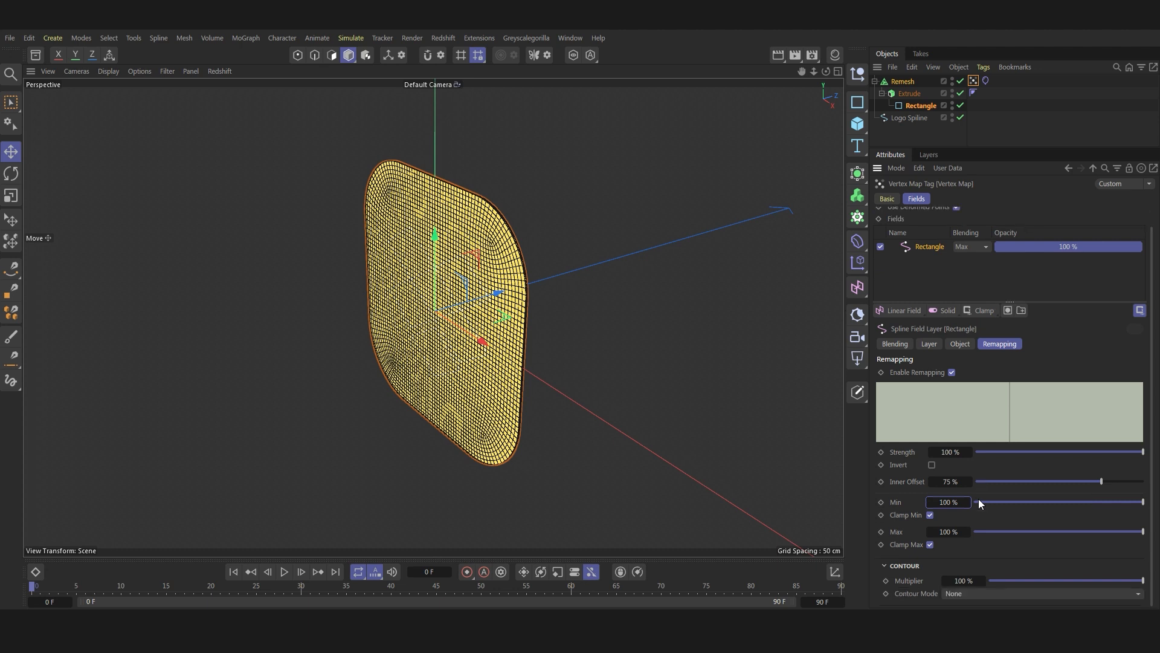
scroll(980, 500, up, 1)
click(958, 364)
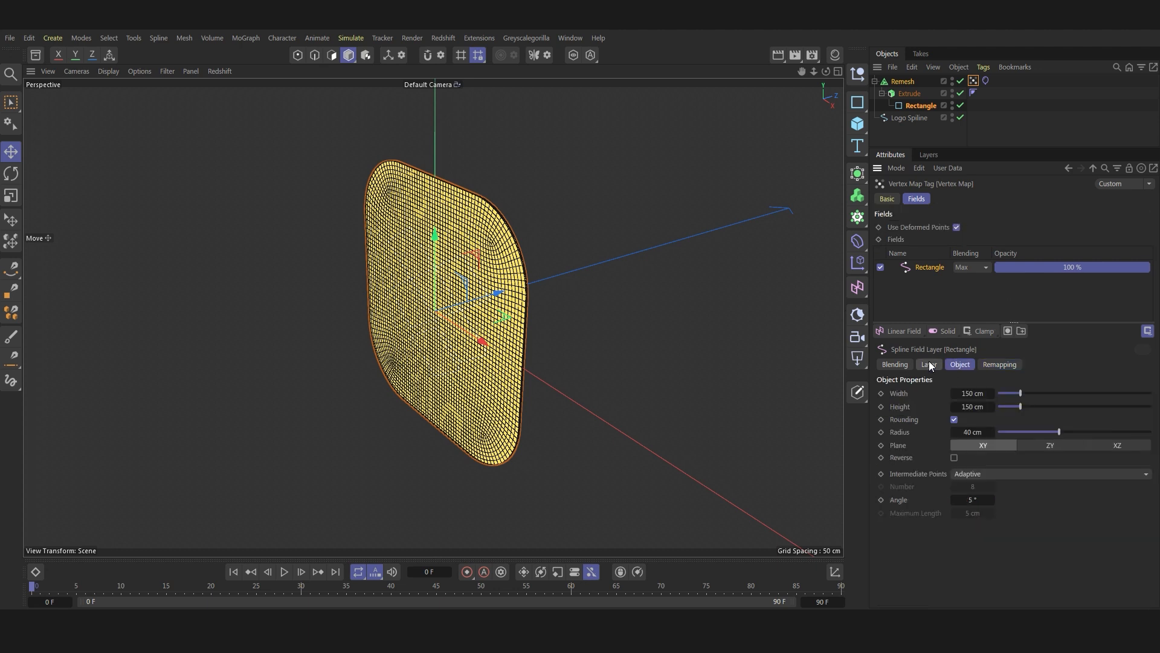
click(930, 363)
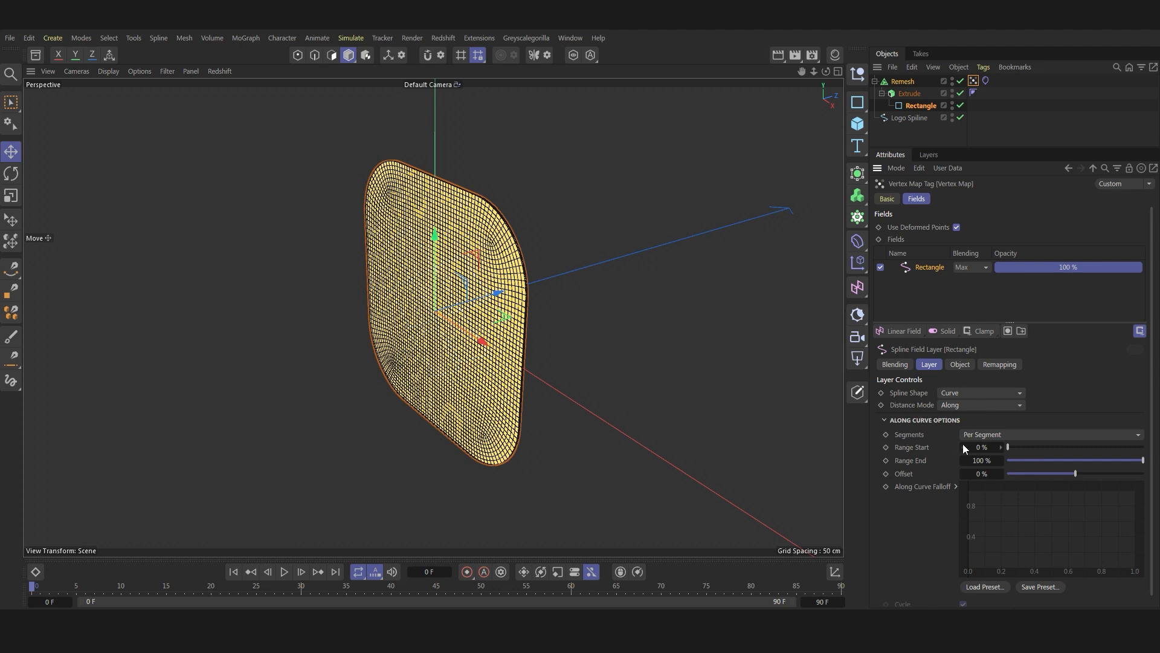
click(966, 403)
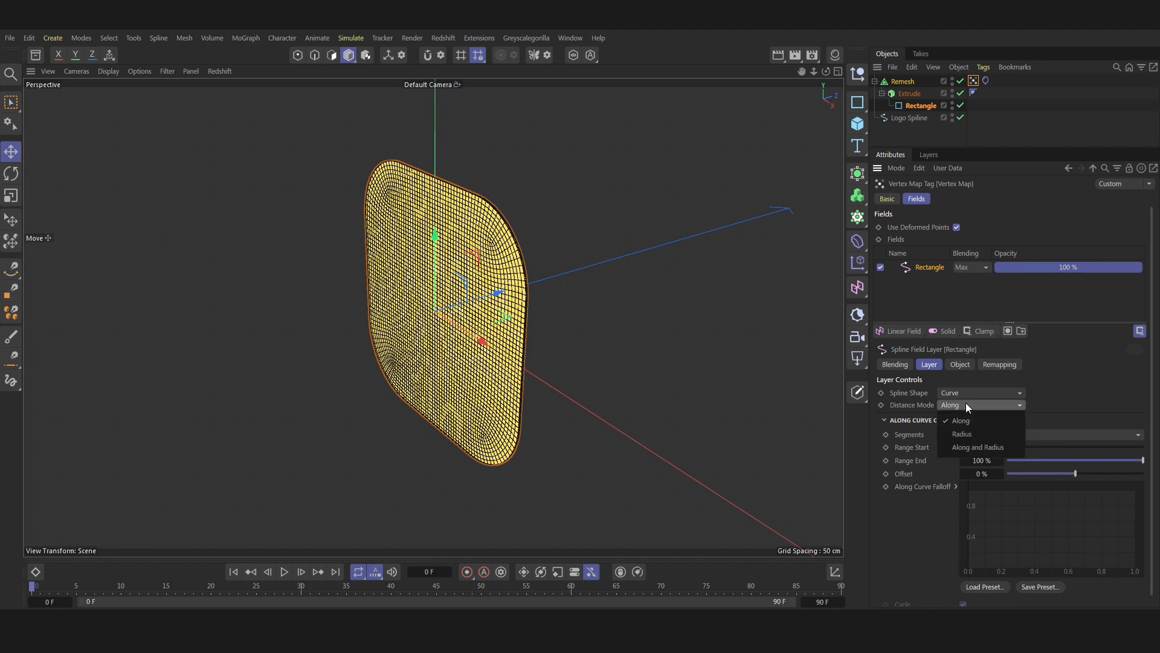
click(983, 447)
double_click(965, 435)
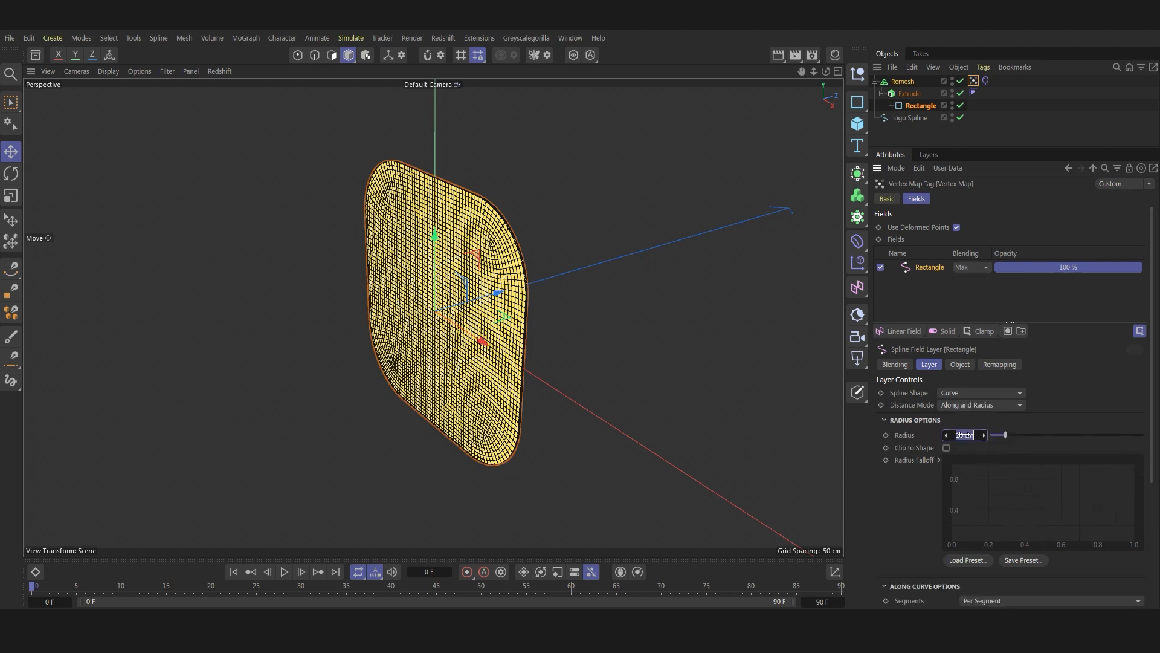
text(3)
key(Return)
Step: Set the rectangle field's along-curve range end to 0% and its offset to 62%
scroll(954, 489, down, 4)
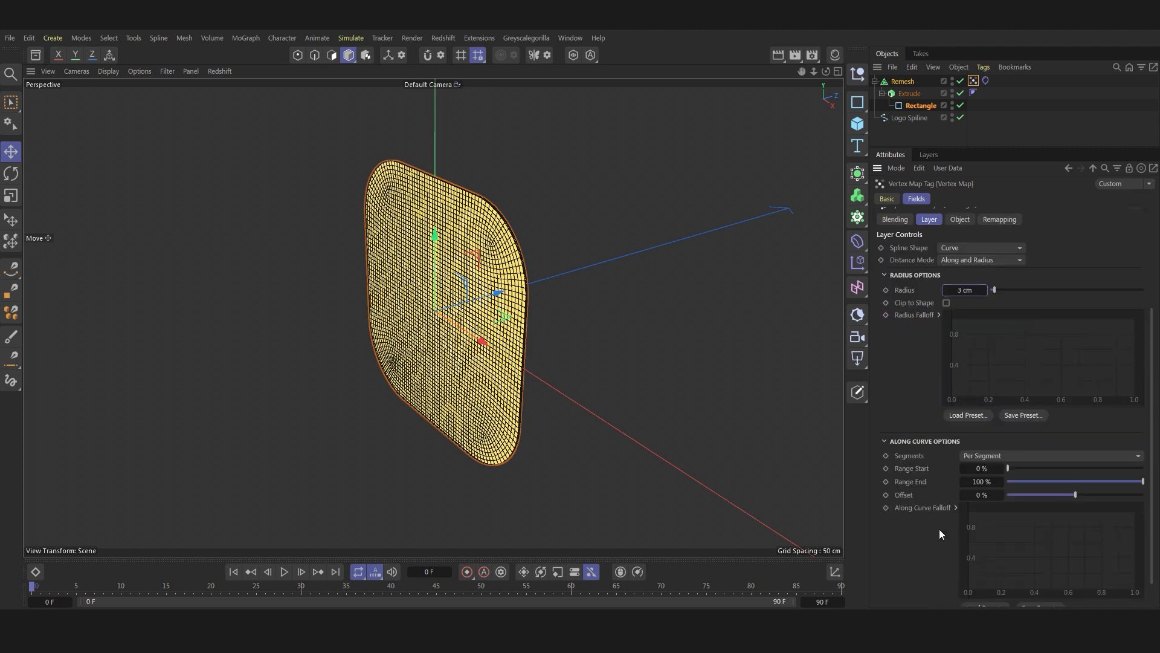
double_click(979, 481)
text(0)
key(Return)
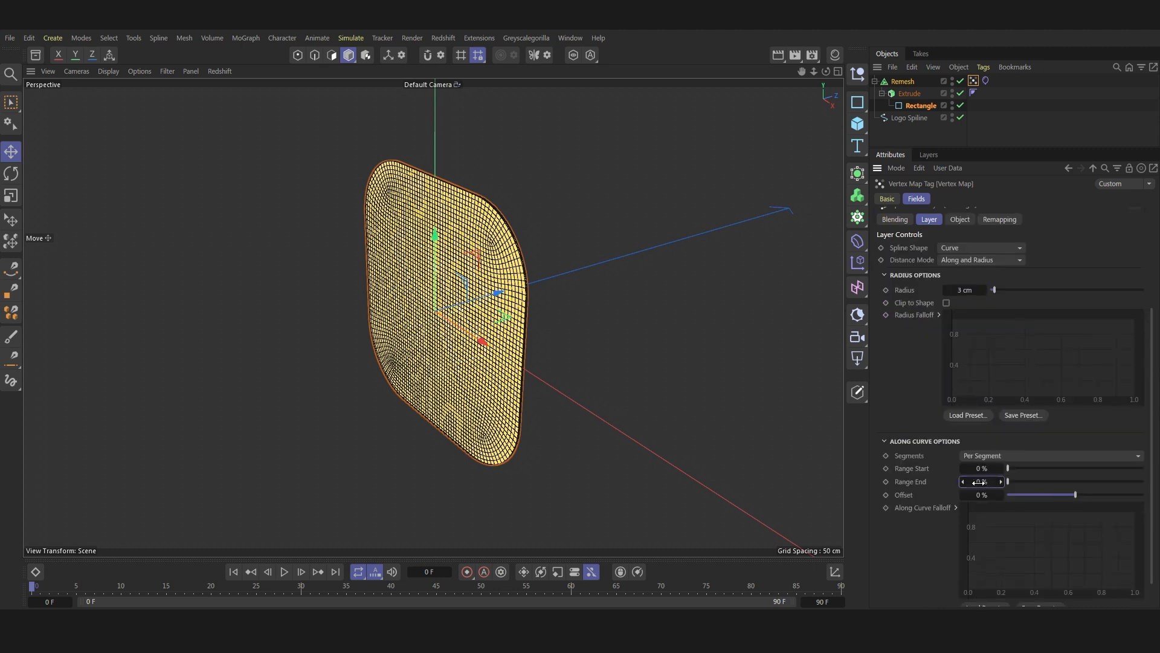
double_click(982, 495)
text(3)
text(62)
key(Return)
drag(826, 72, 851, 119)
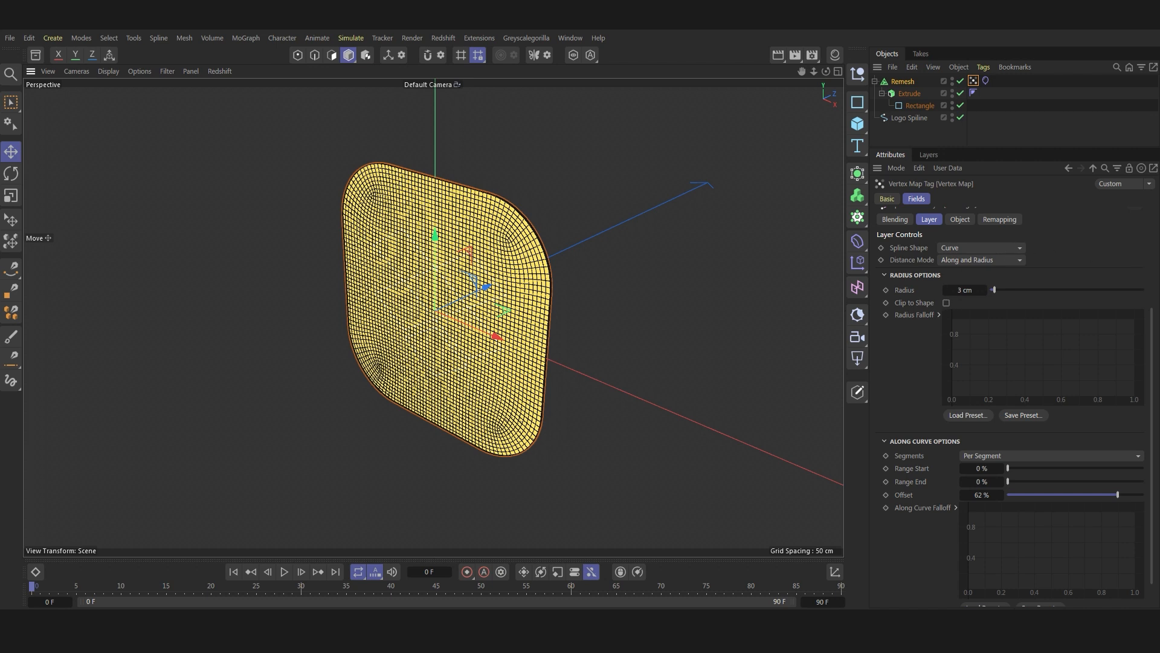
Step: Try an inner offset of 66% and Normal blending for the rectangle field
click(963, 219)
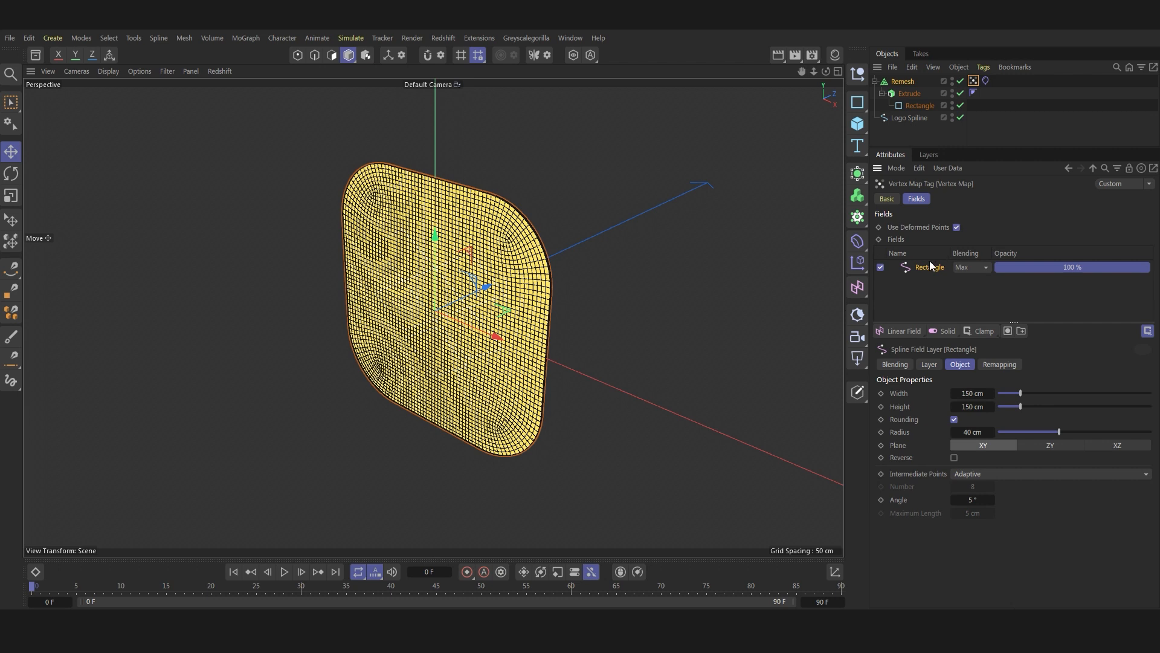
click(1005, 363)
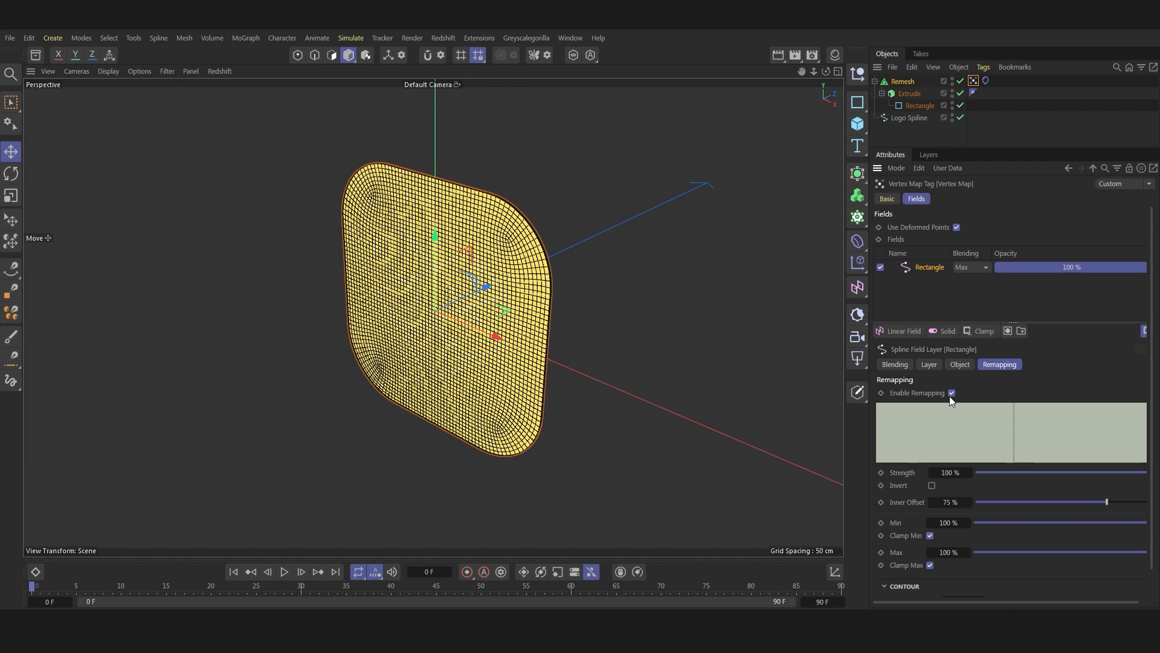
click(932, 486)
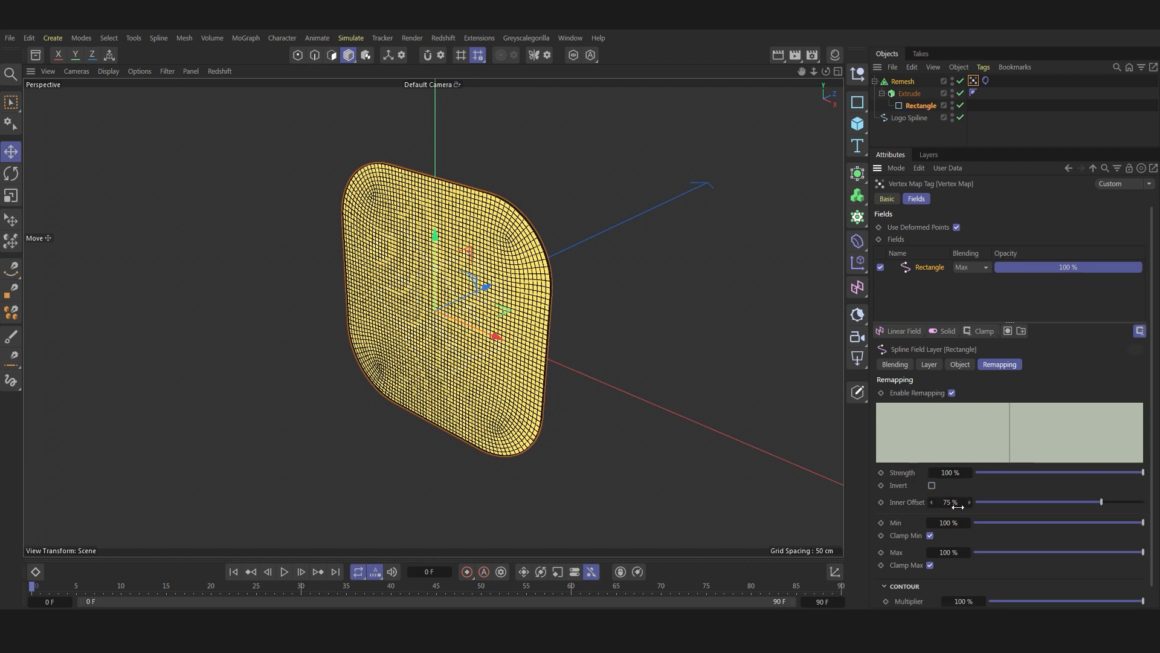
mouse_move(1066, 503)
mouse_down()
mouse_move(1050, 502)
mouse_move(1086, 501)
mouse_up()
click(969, 268)
click(976, 303)
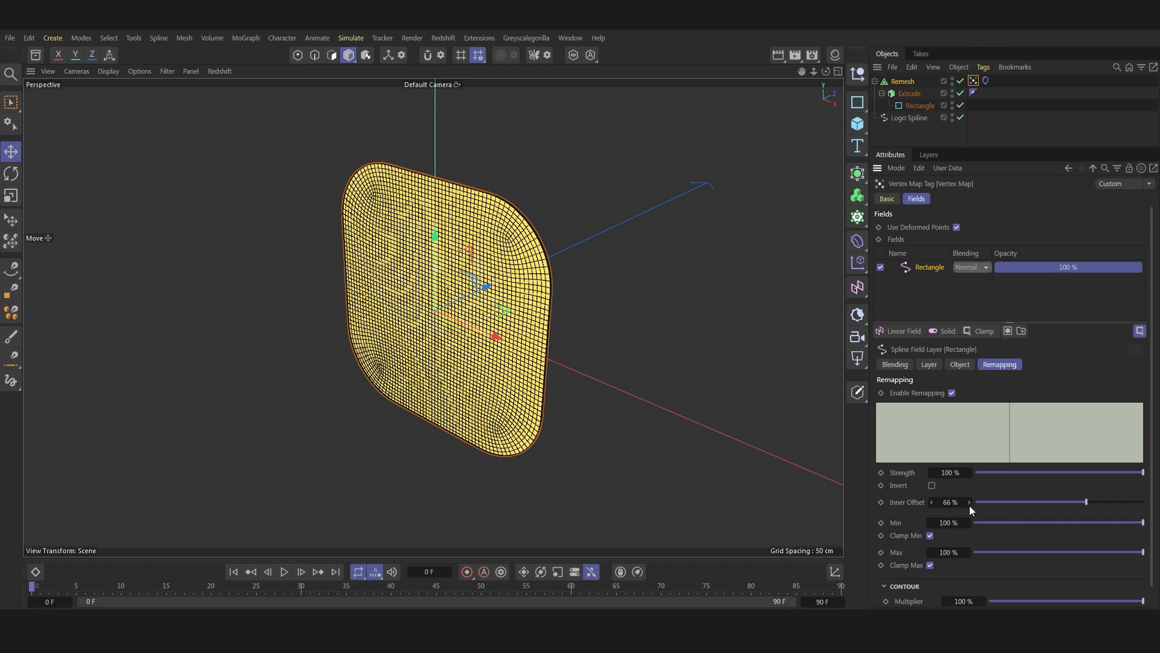
Step: Set the rectangle field's remapping to an inner offset of 75% and a minimum of 0%, and invert it
drag(1027, 502, 1100, 497)
double_click(949, 502)
text(75)
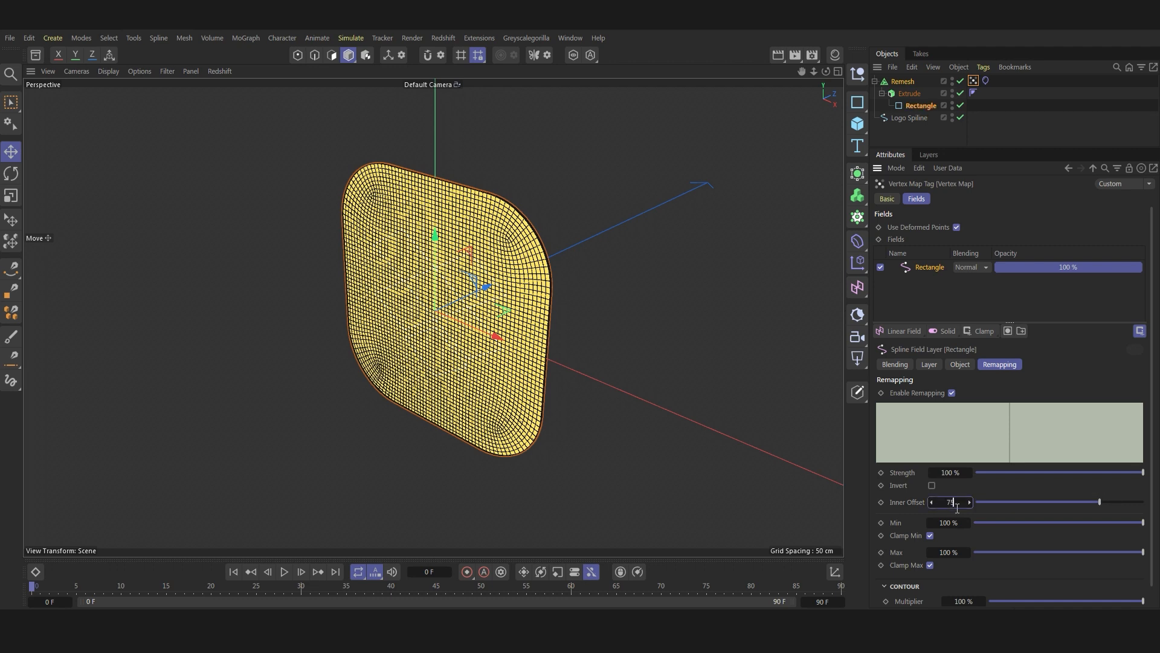
drag(1029, 521, 922, 521)
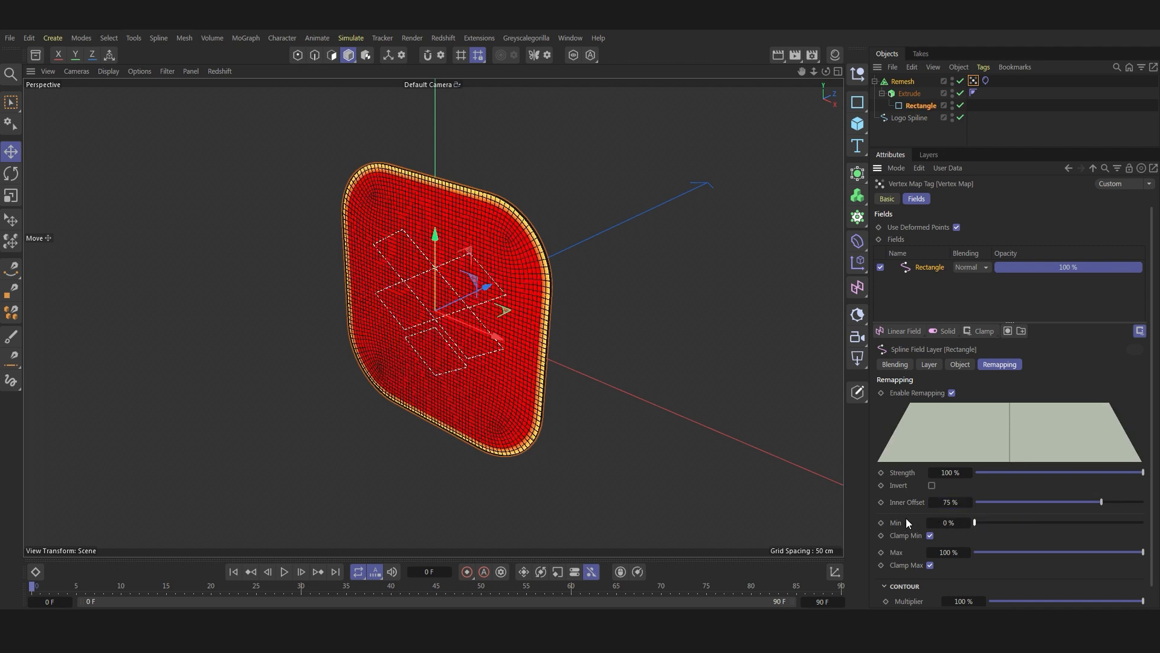
click(931, 485)
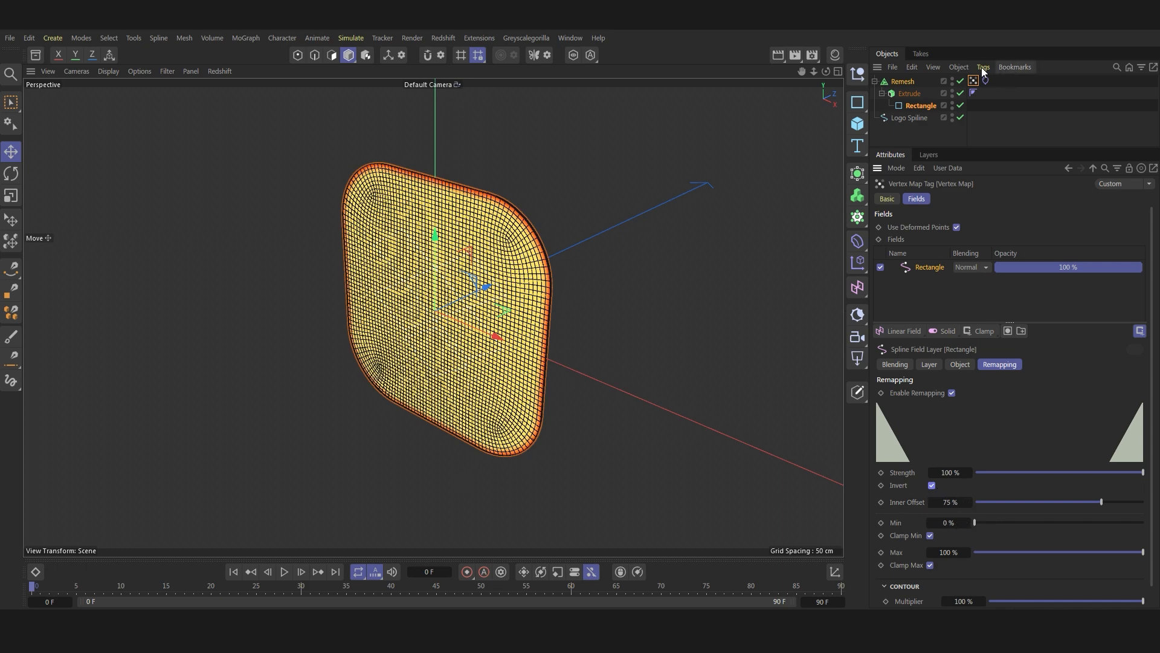
Step: Play the simulation to check the inflation with the inverted vertex map, stop it and rewind to frame 0
click(288, 573)
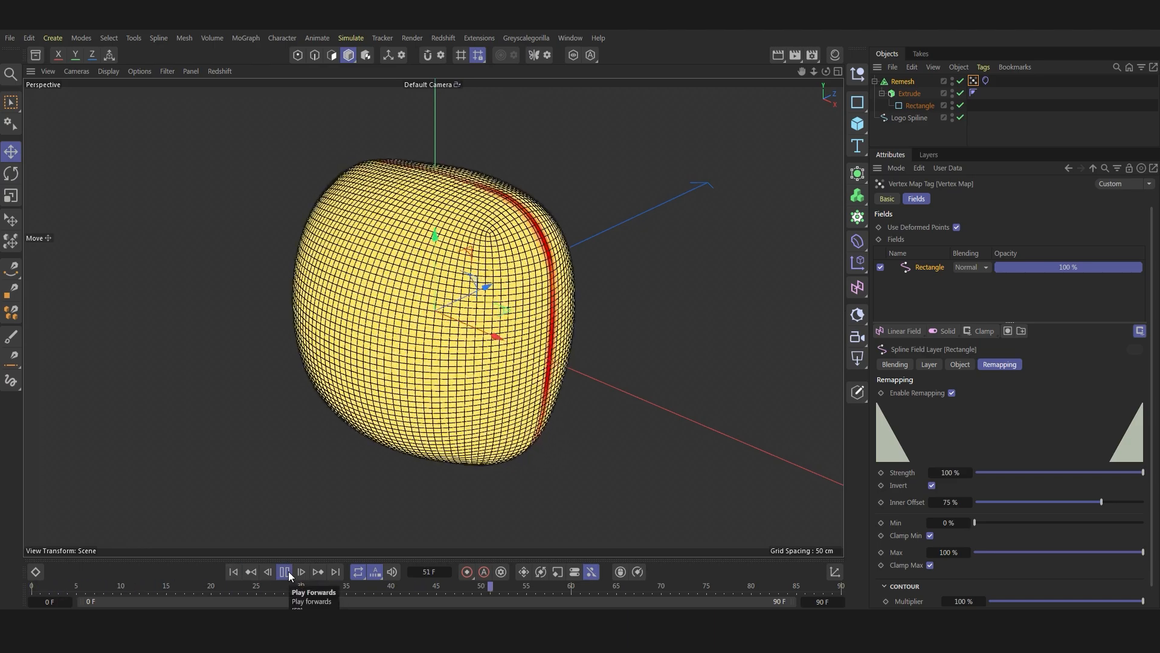
click(285, 572)
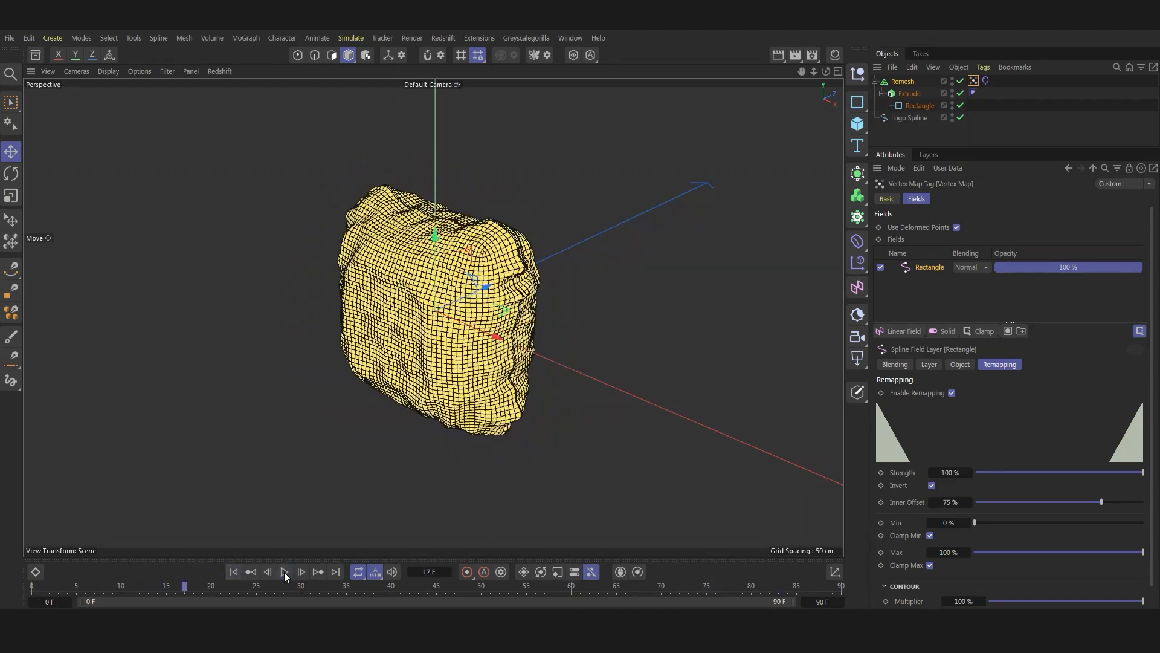
click(233, 572)
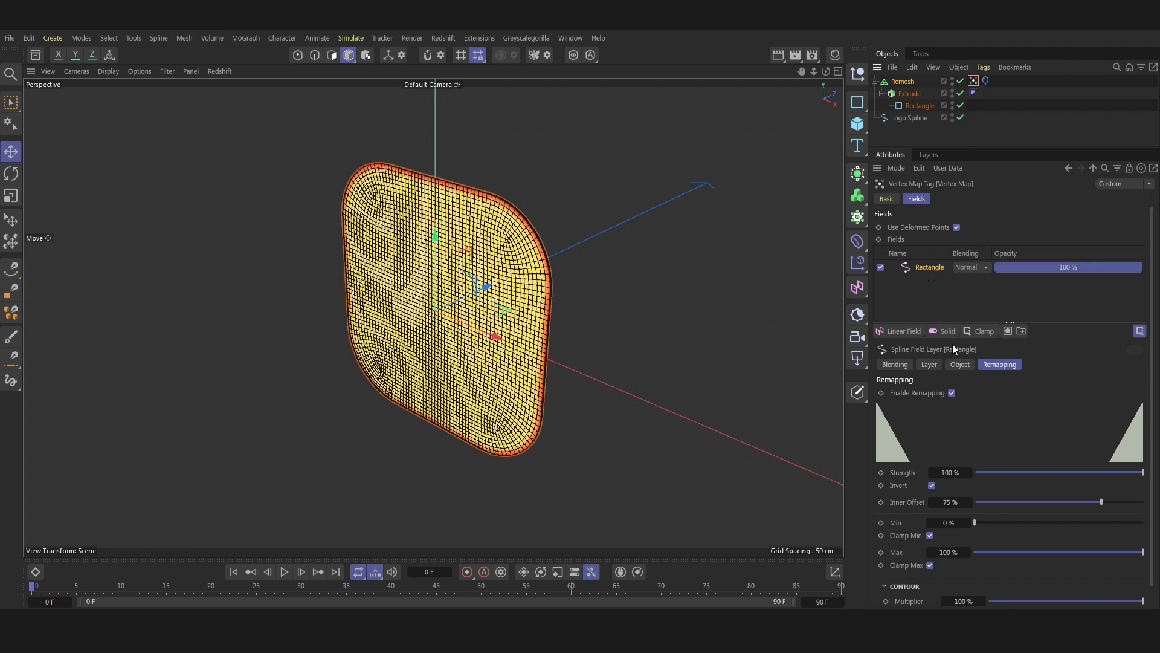
Step: Enable With Pins in the cloth tag's Mix Animation with Vertex Map as its map during playback, and rewind to frame 0
click(985, 81)
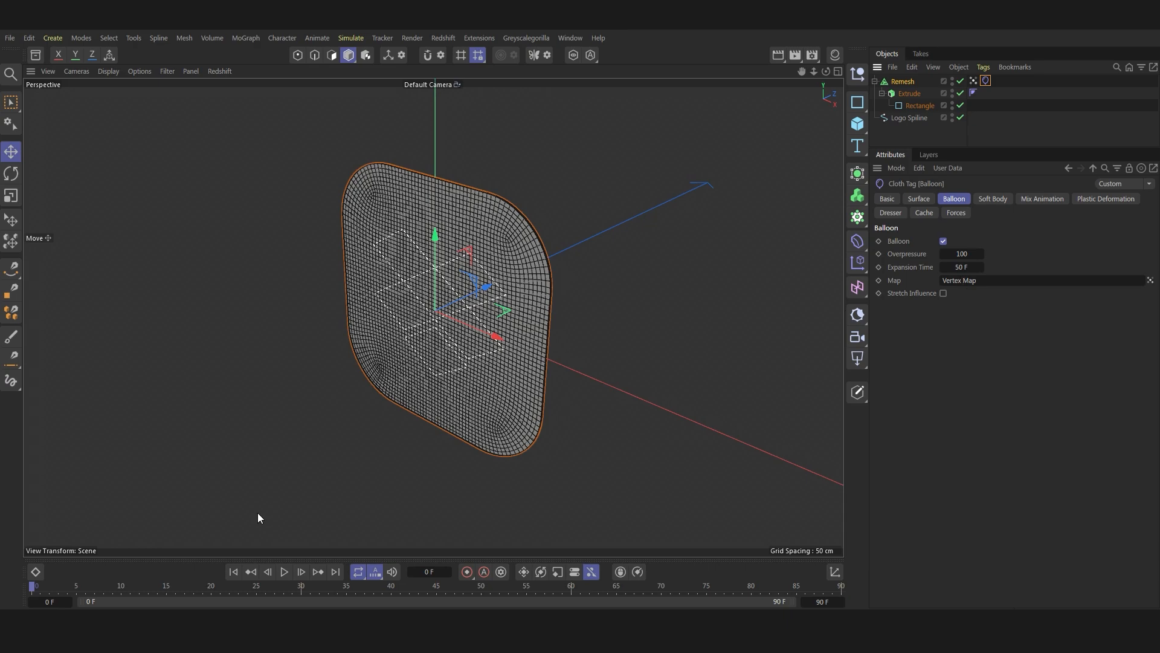
click(284, 572)
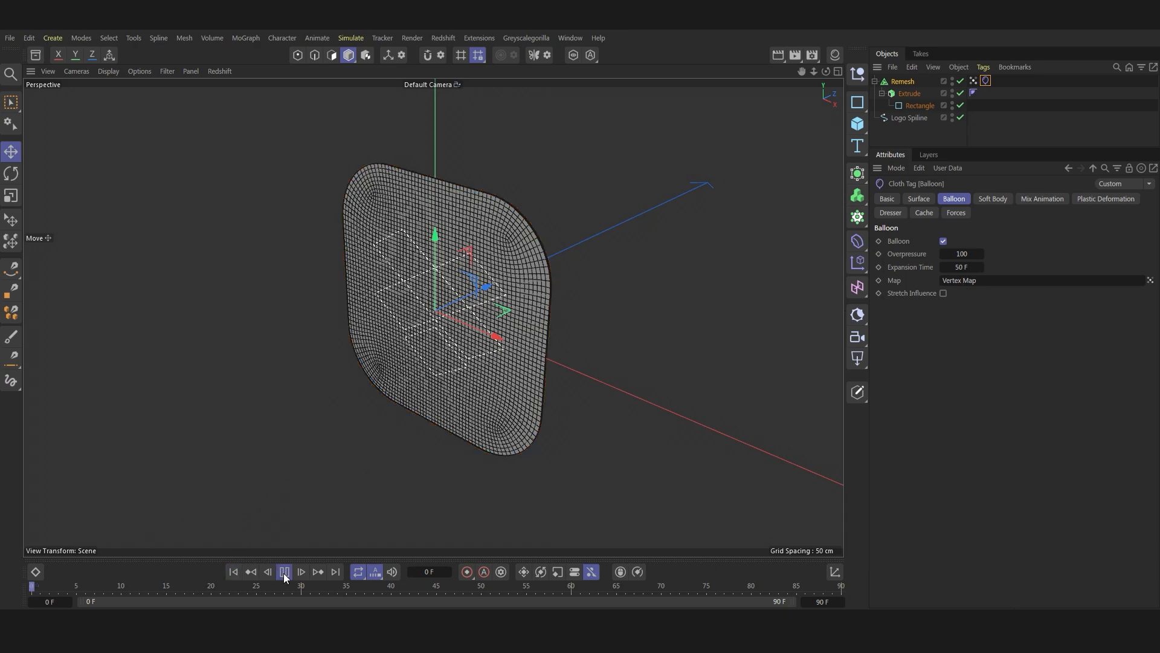
click(972, 81)
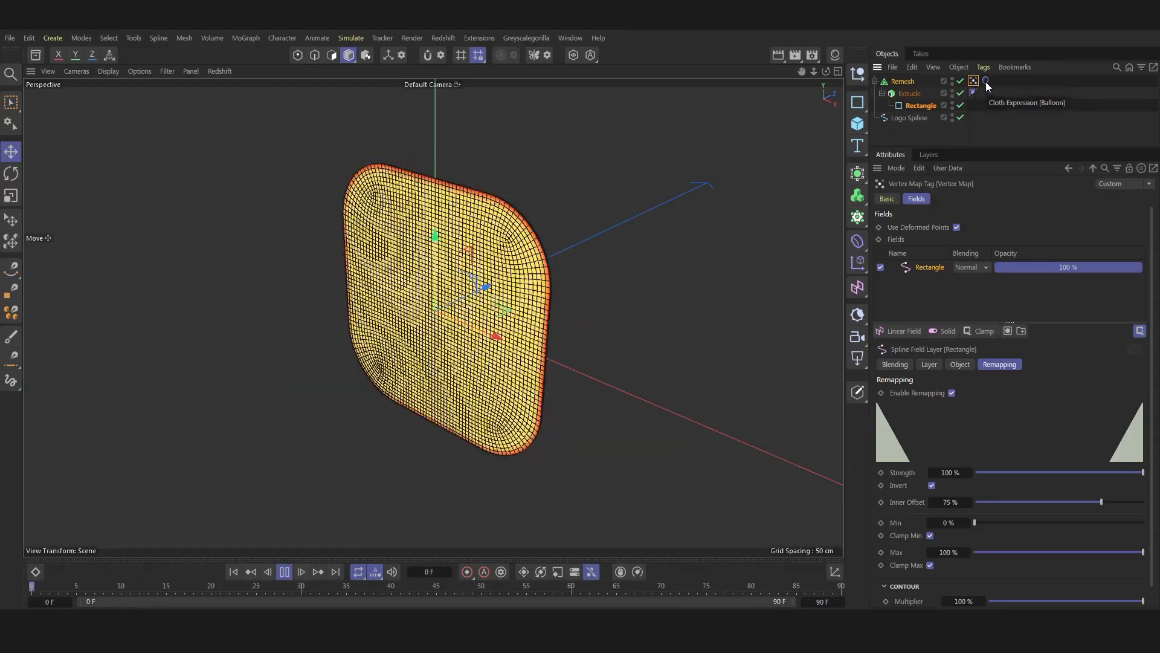
click(985, 82)
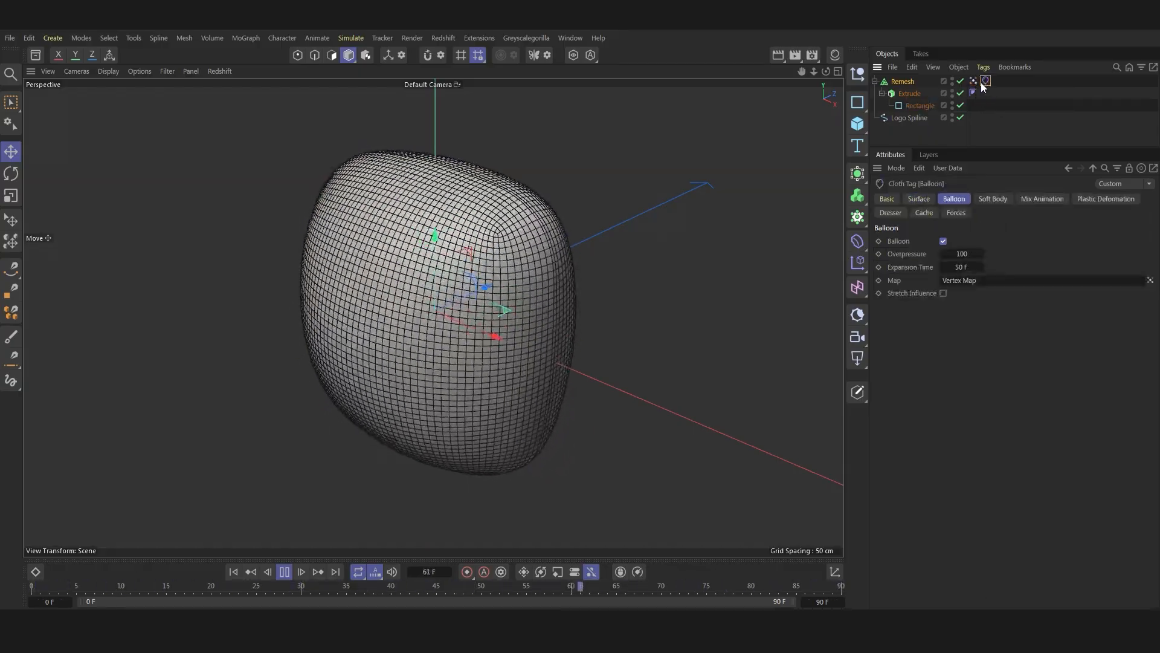
click(1042, 199)
click(933, 241)
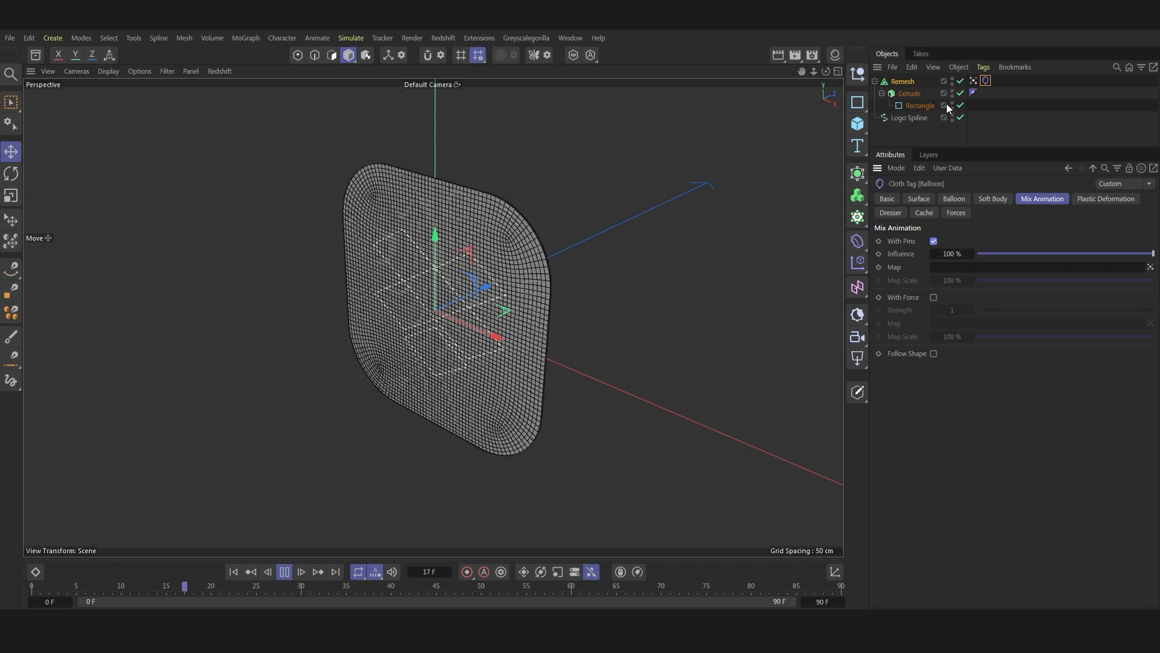
drag(975, 268, 969, 271)
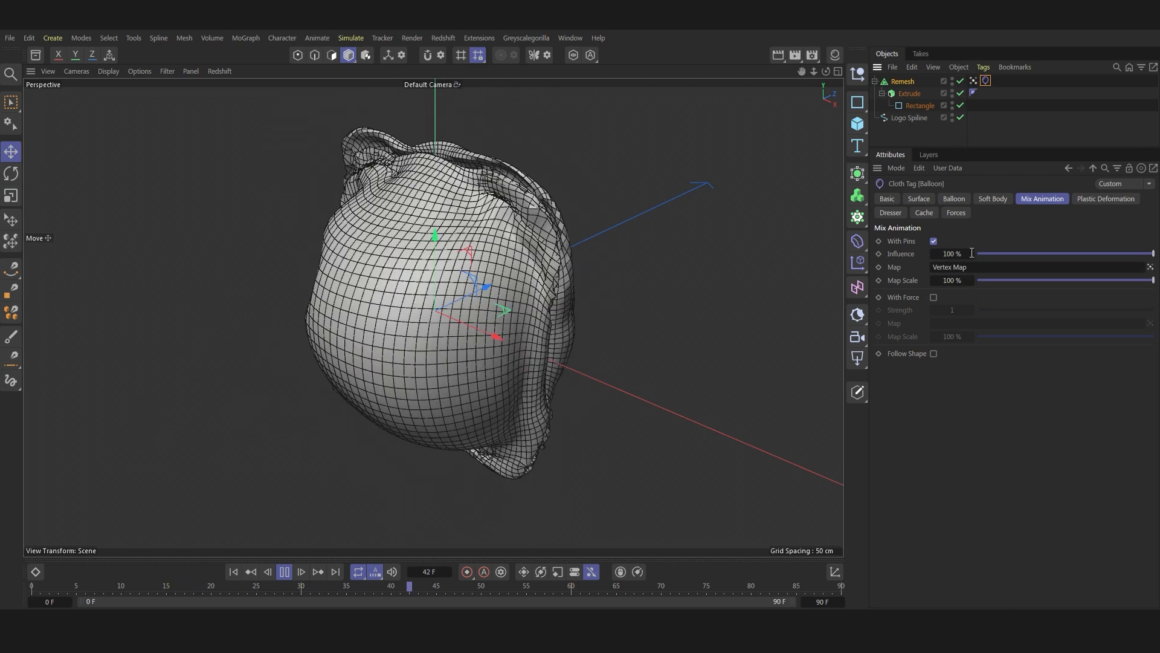
click(284, 571)
click(233, 572)
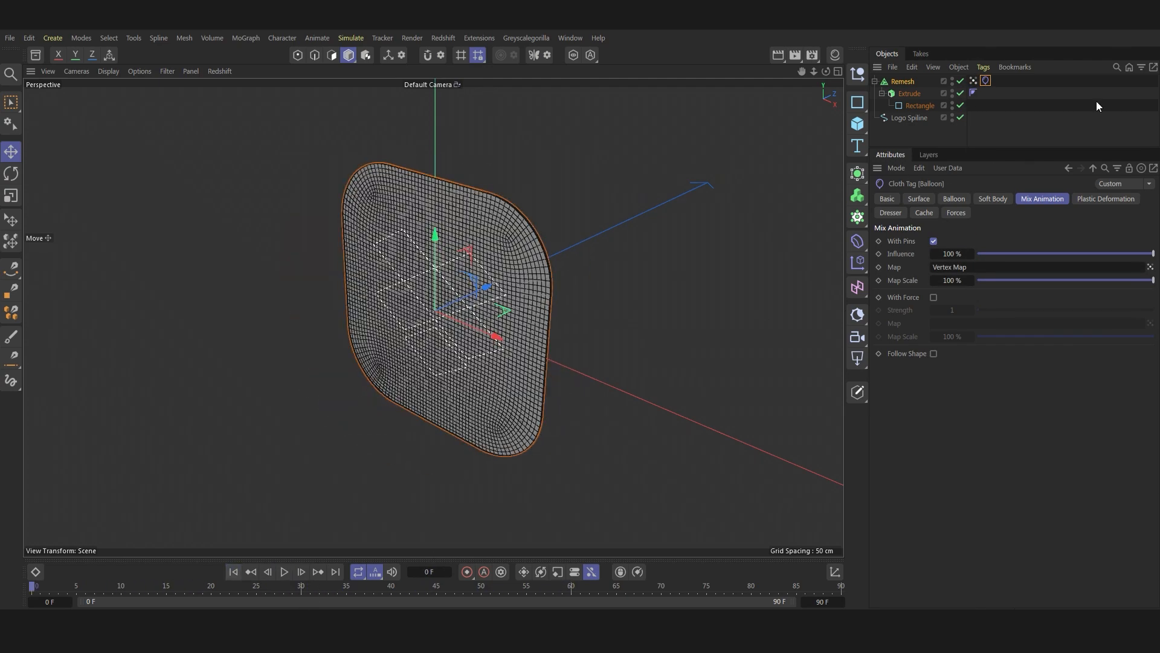
Step: Enable With Force in the cloth tag's Mix Animation, using Vertex Map as its map and a strength of 100
click(933, 298)
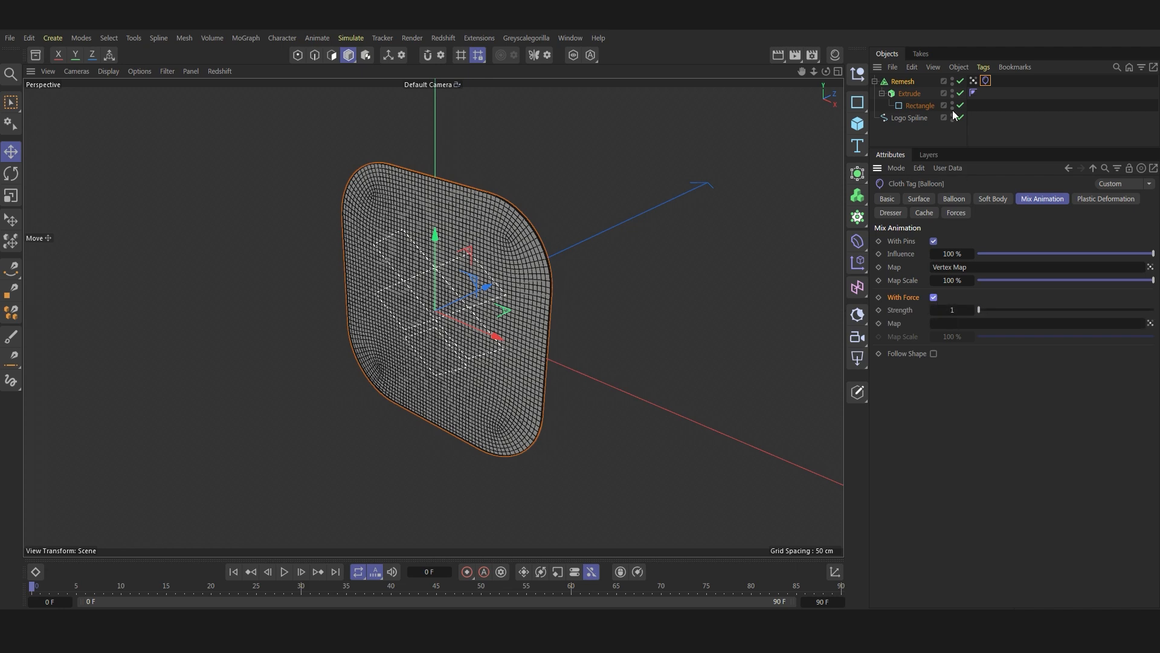
drag(970, 135, 959, 324)
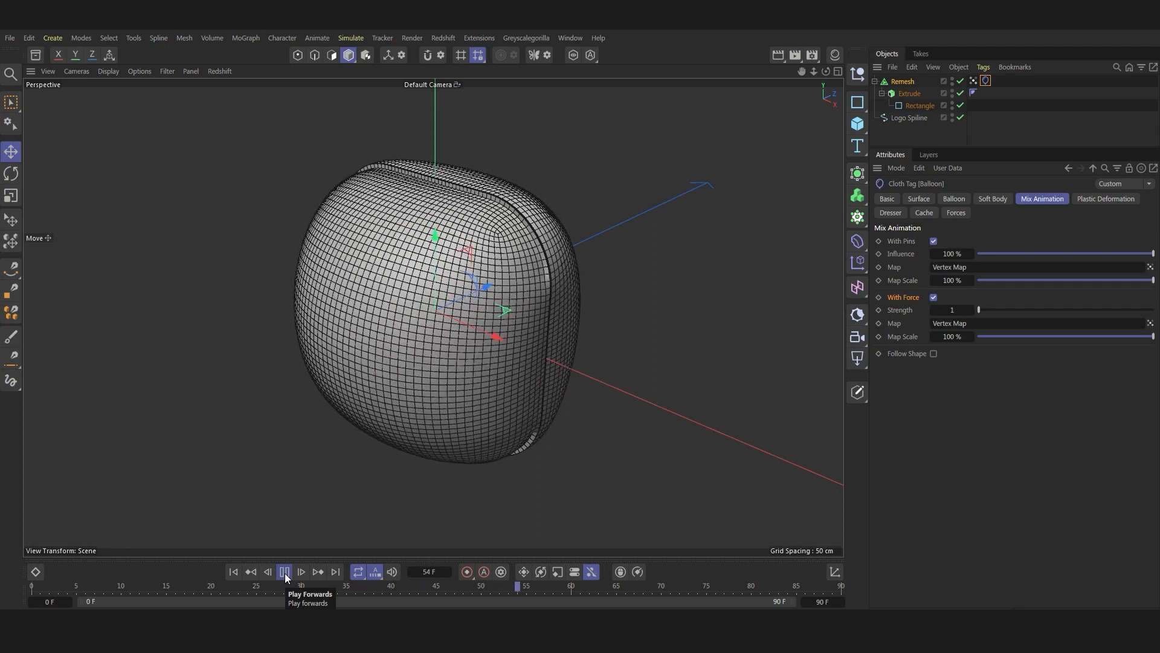
drag(995, 310, 1152, 309)
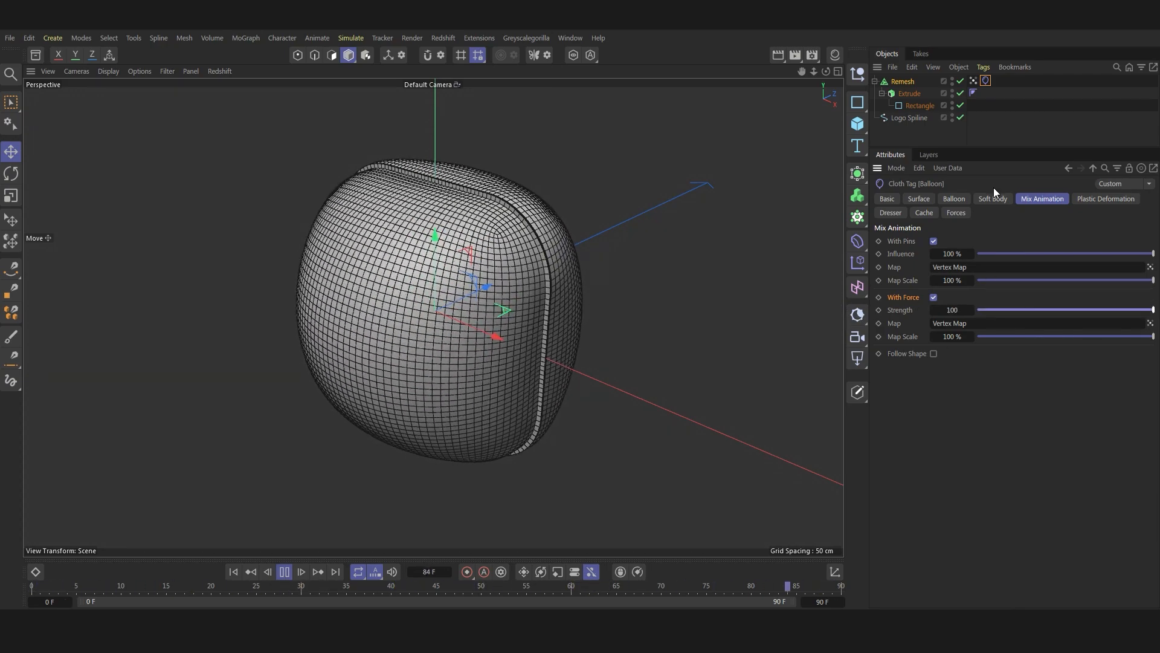
click(1027, 104)
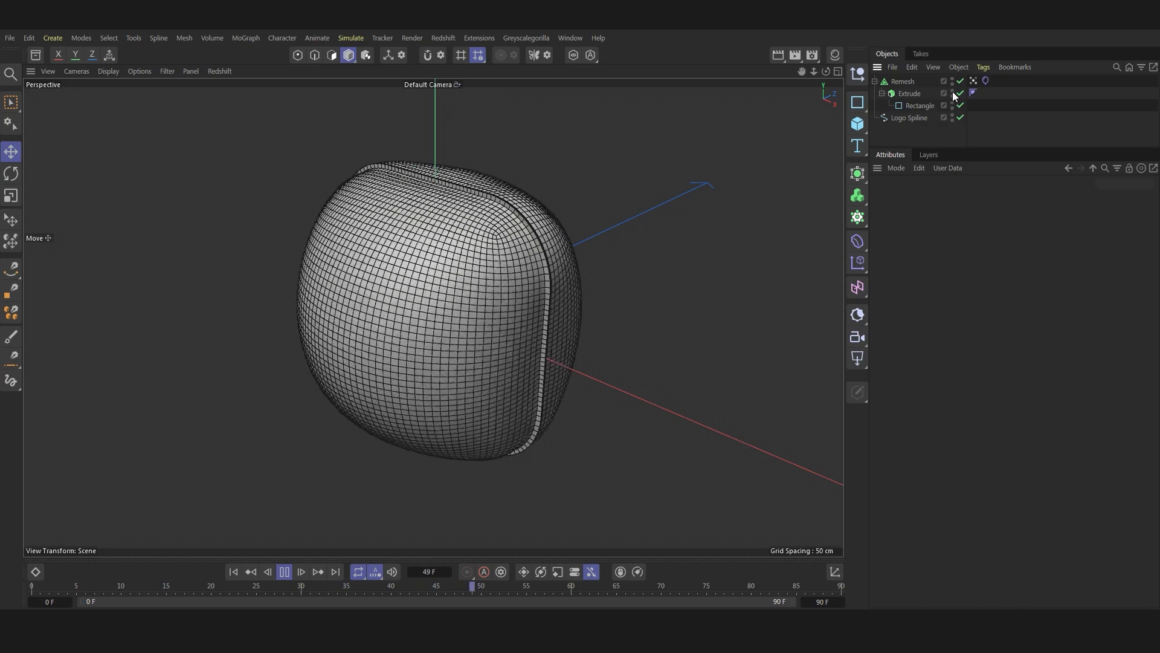
Step: Set the blending of the rectangle field in the vertex map to Max
click(974, 81)
click(970, 267)
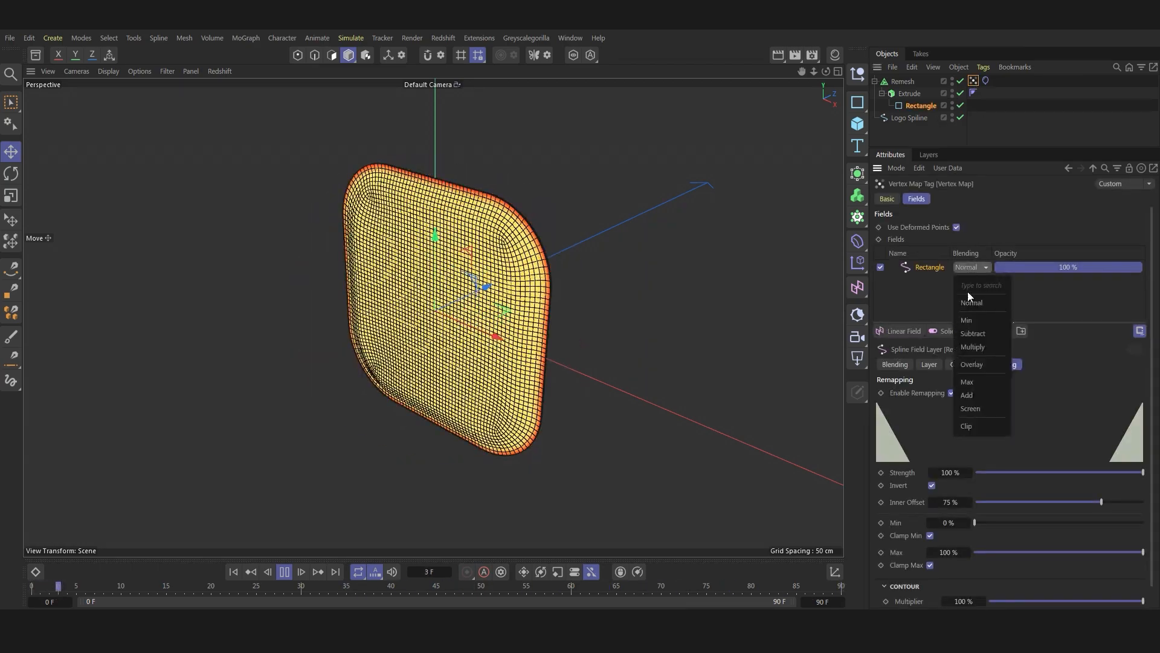
click(973, 382)
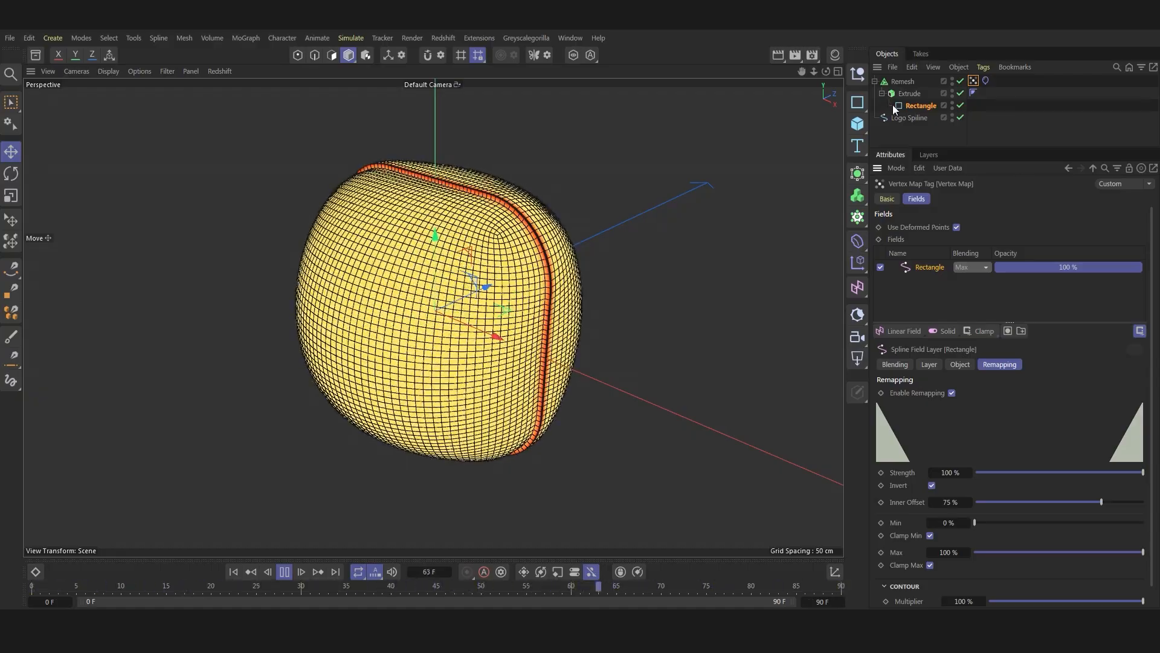
Step: Review the cloth tag's Mix Animation settings, stop the playback and rewind to frame 0
click(985, 80)
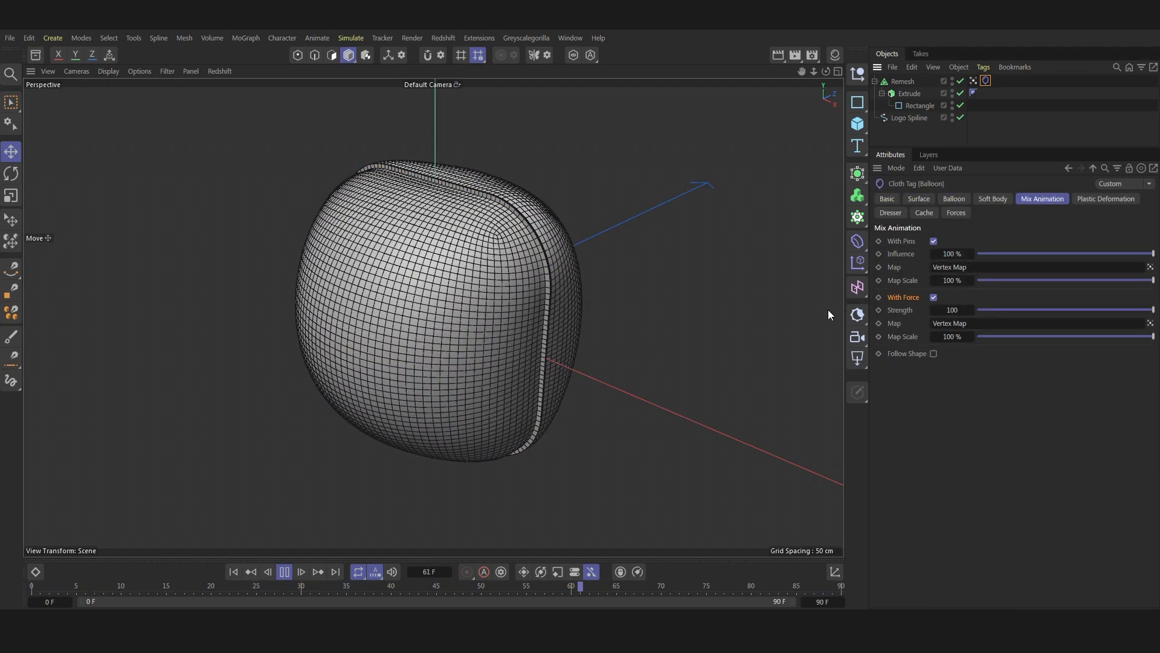
click(286, 571)
click(231, 572)
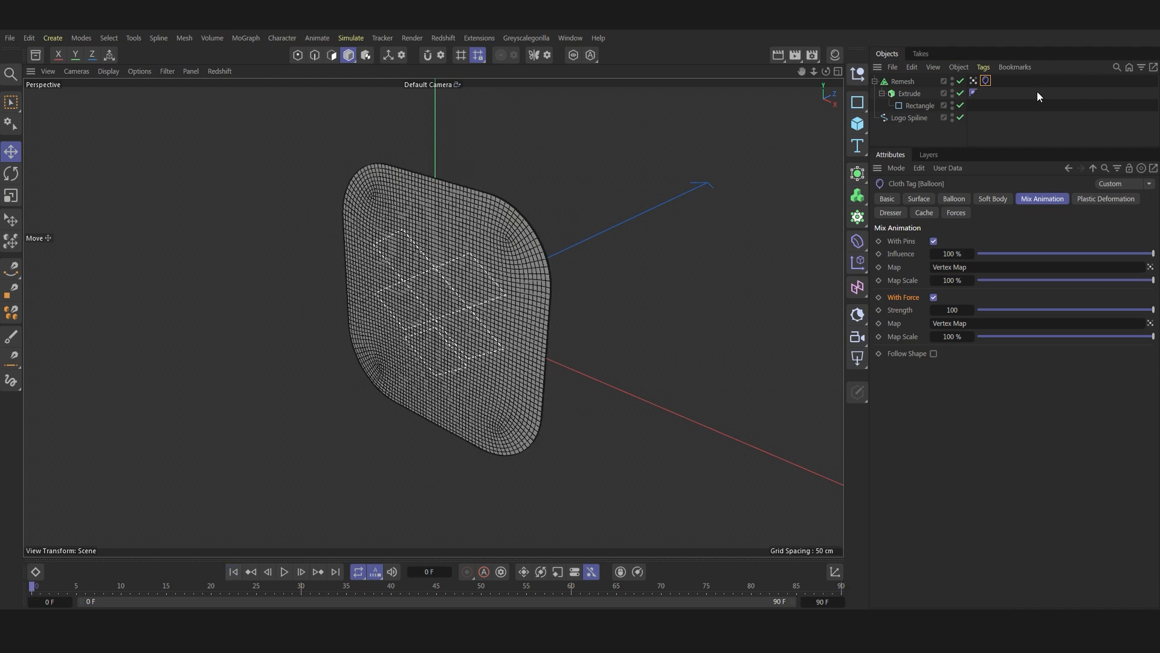
Step: Add the Logo Spiline object as a second field in the Remesh vertex map and set its blending to Max
click(973, 80)
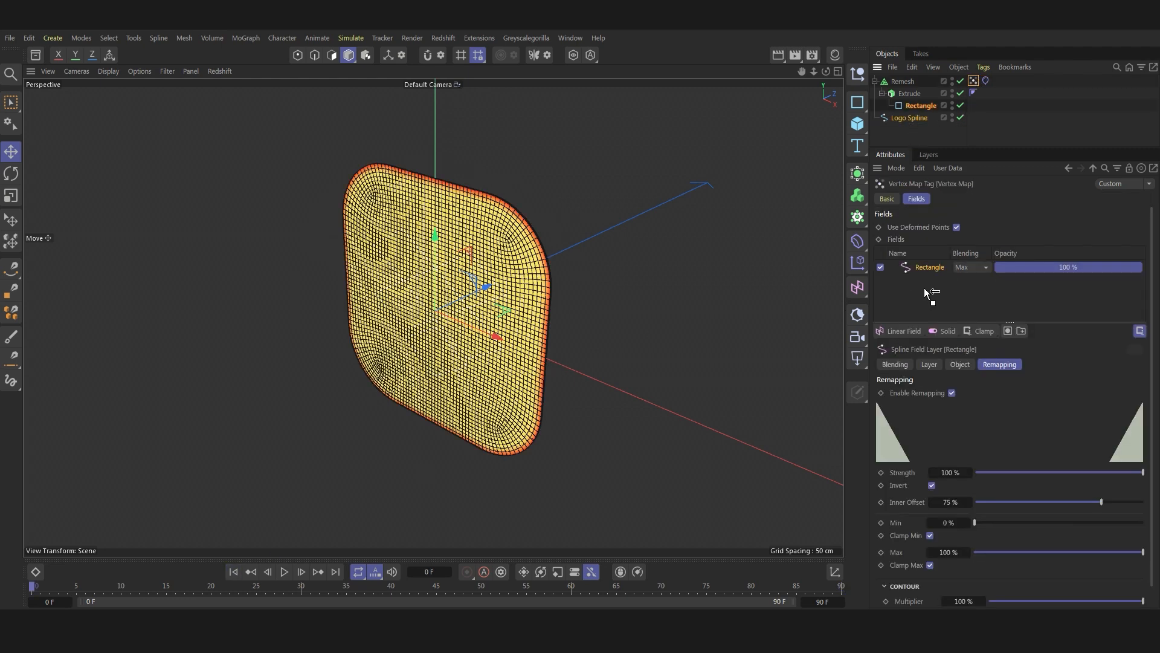
drag(925, 278, 922, 273)
click(978, 282)
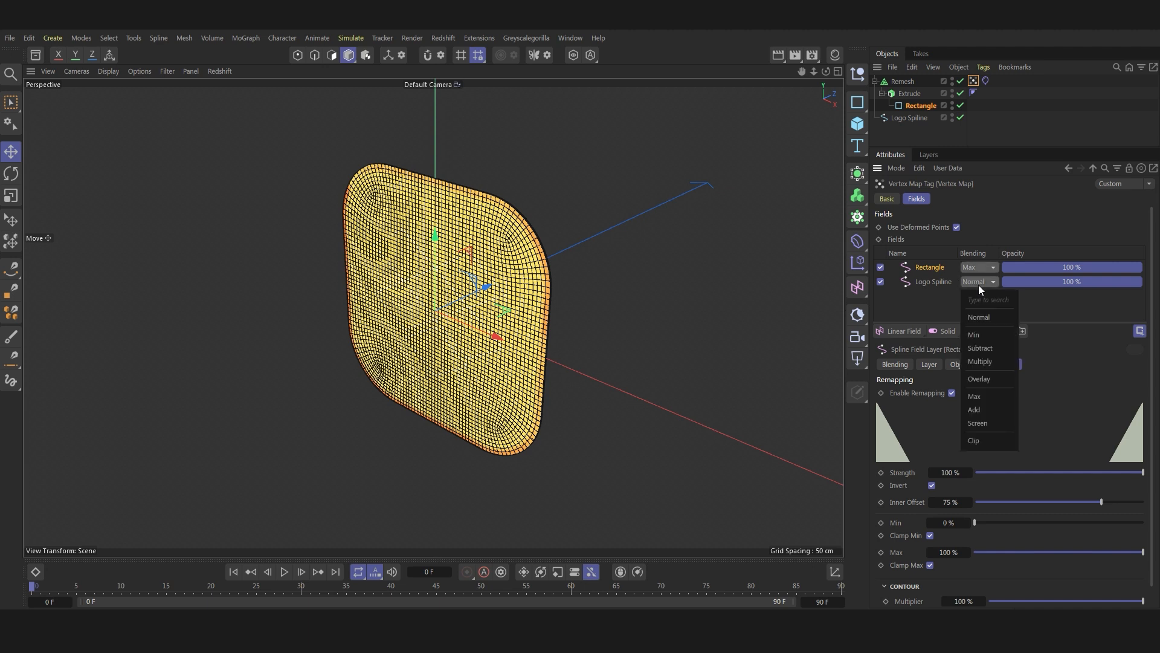
click(979, 396)
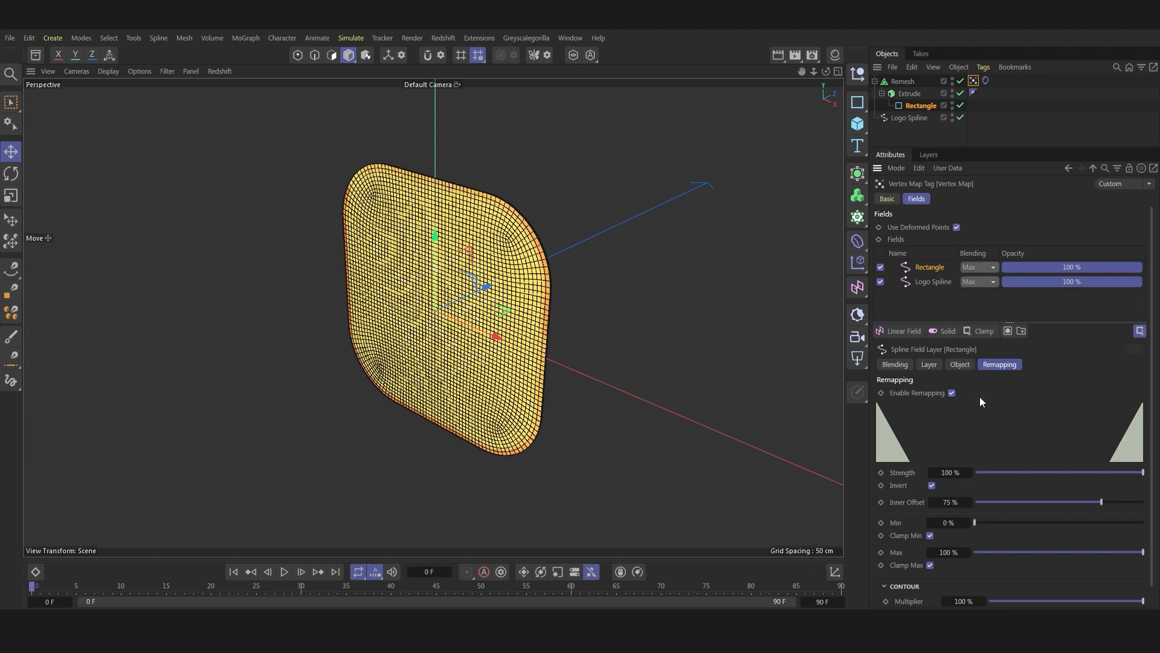
Step: Set the Logo Spiline field layer's distance mode to Along and Radius with a radius of 2.4 cm
click(924, 282)
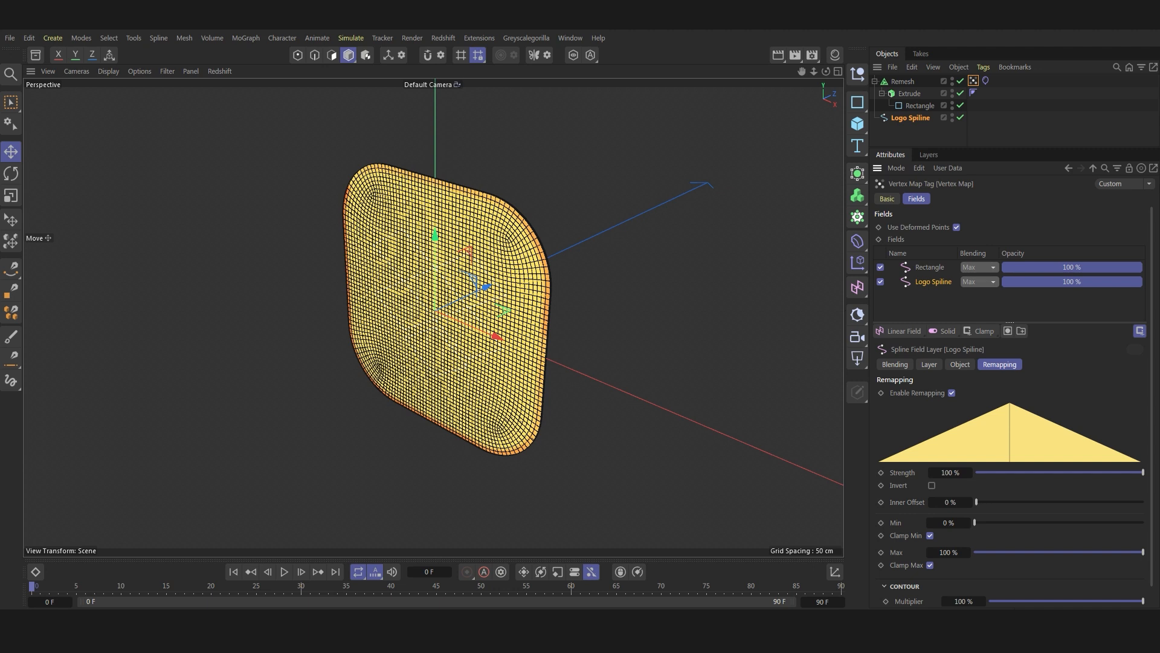
click(959, 363)
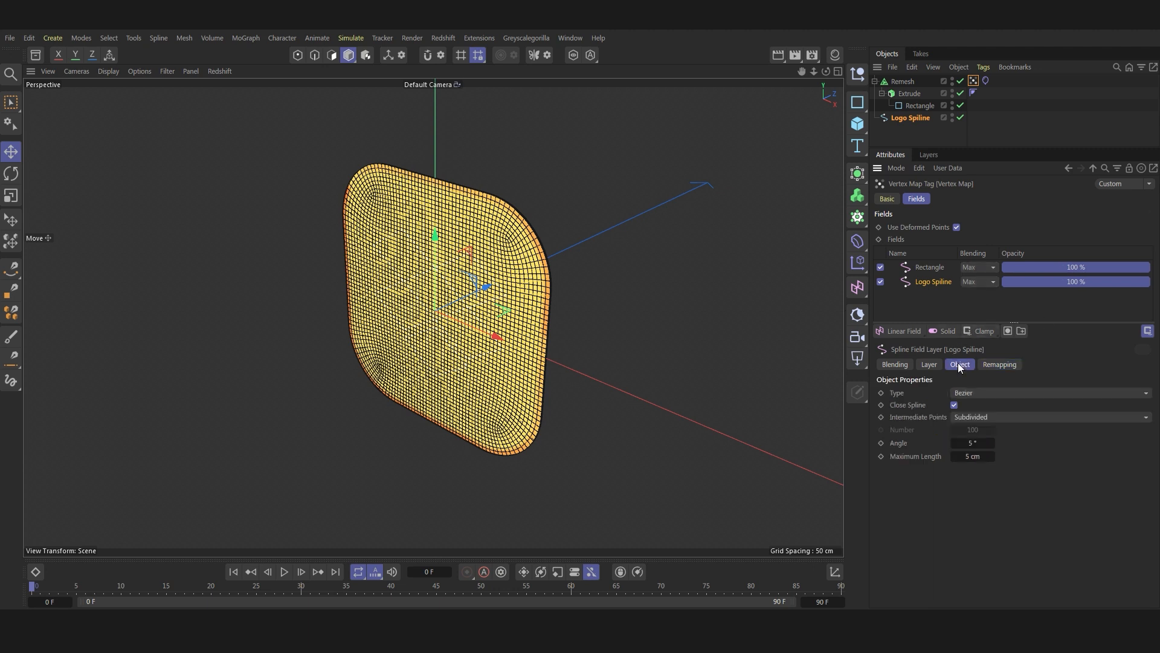
click(930, 365)
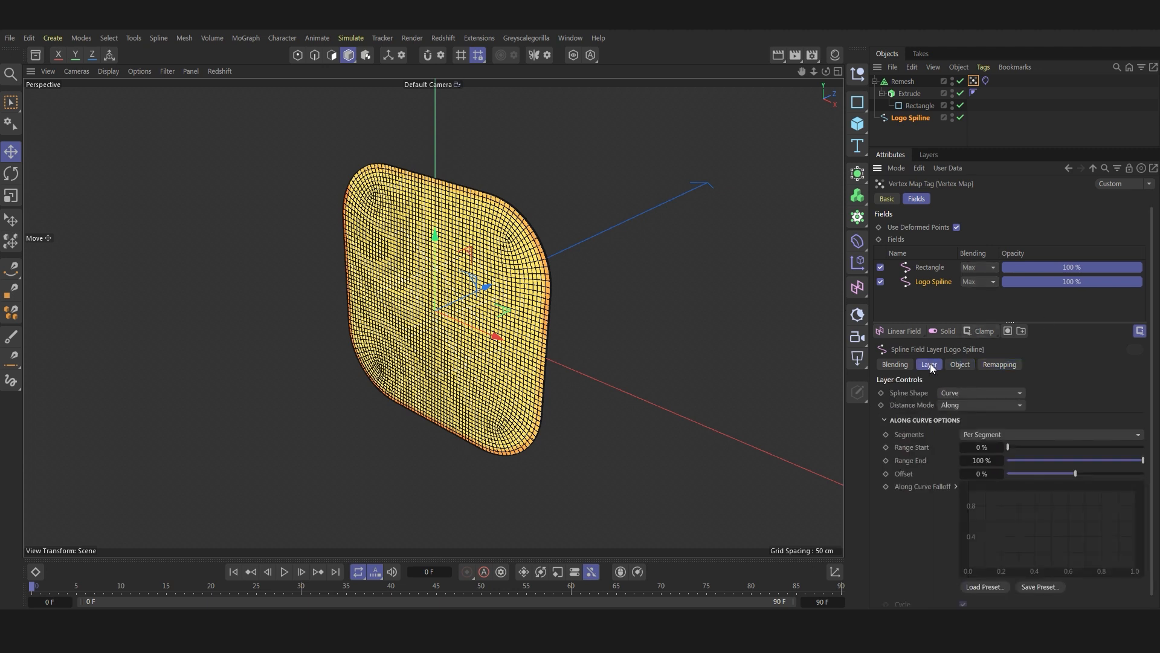
click(980, 405)
click(976, 449)
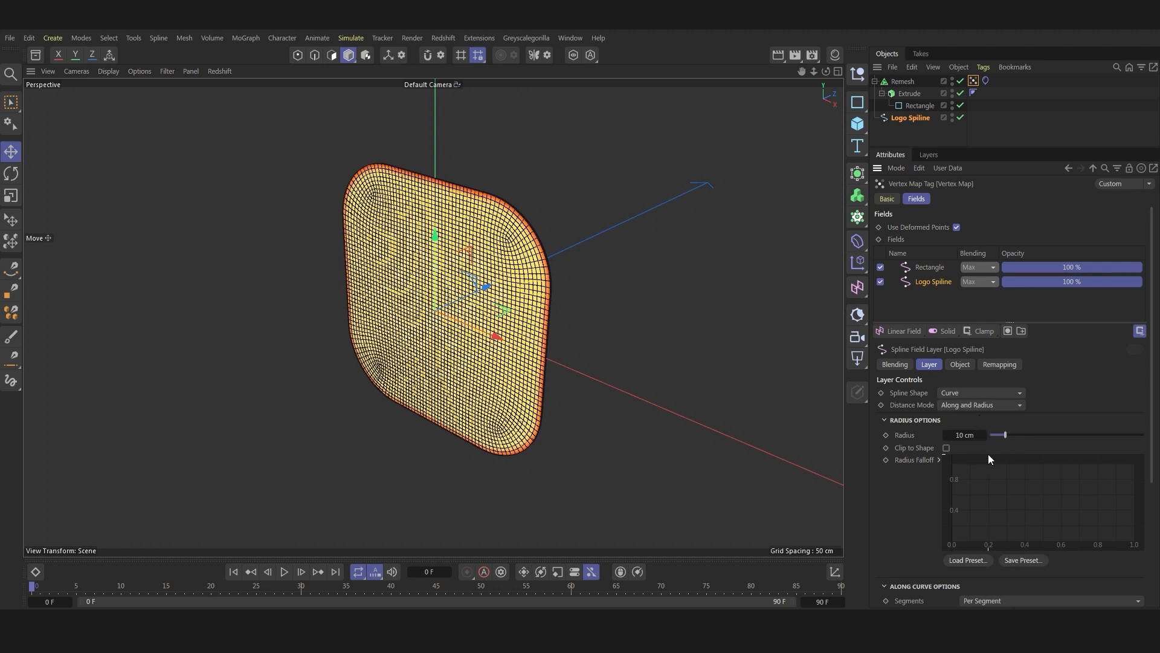
click(970, 435)
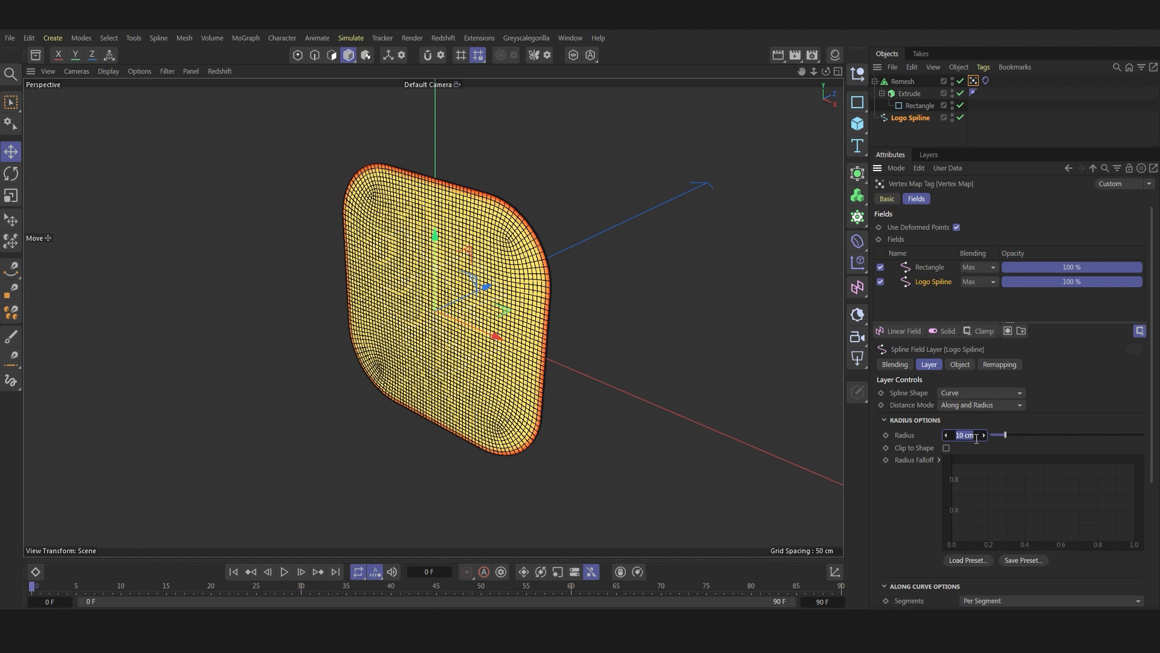
text(2.4)
key(Return)
Step: Set the Logo Spiline layer's along-curve range end to 0% and offset to 100%
click(957, 524)
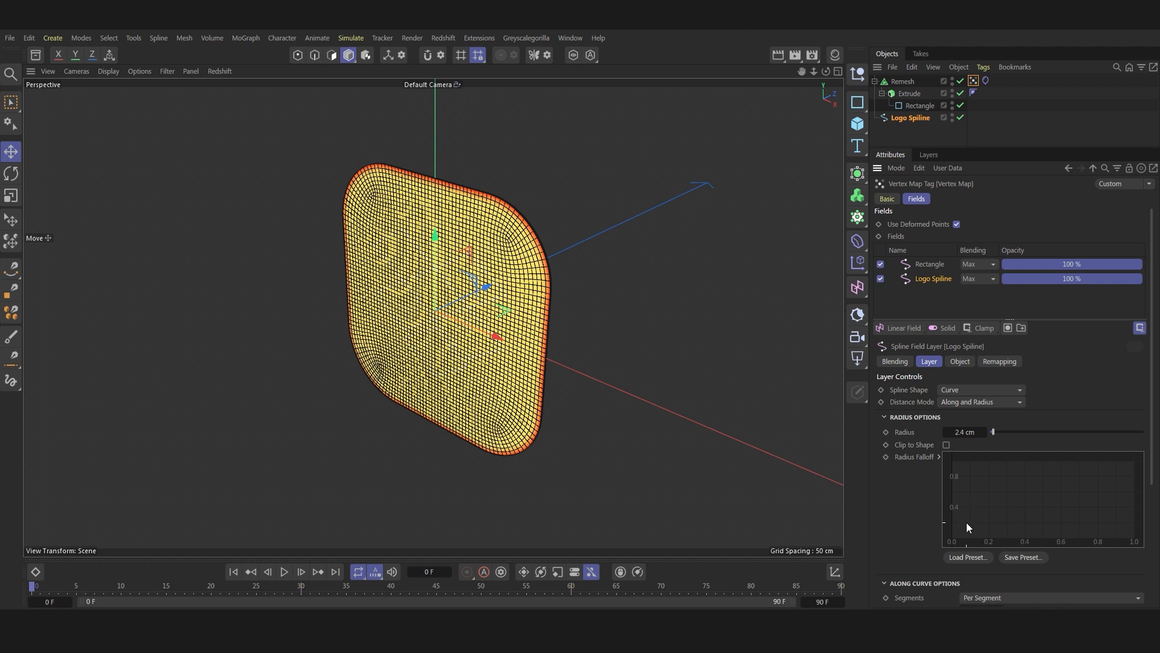
scroll(985, 521, down, 4)
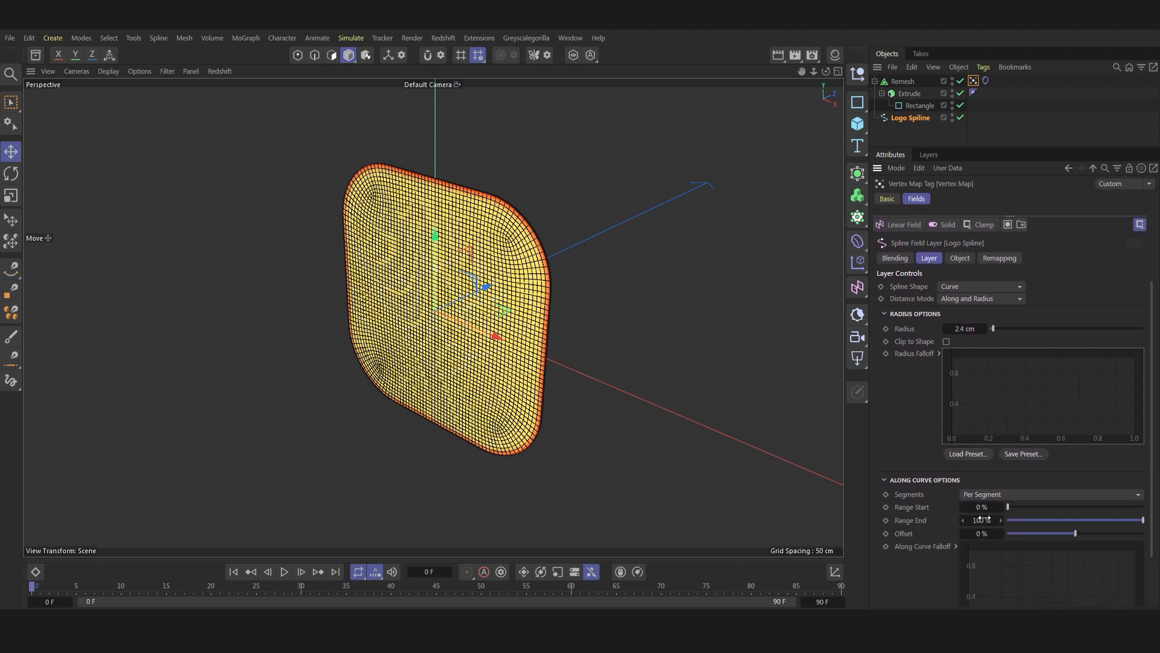
drag(1076, 533, 988, 517)
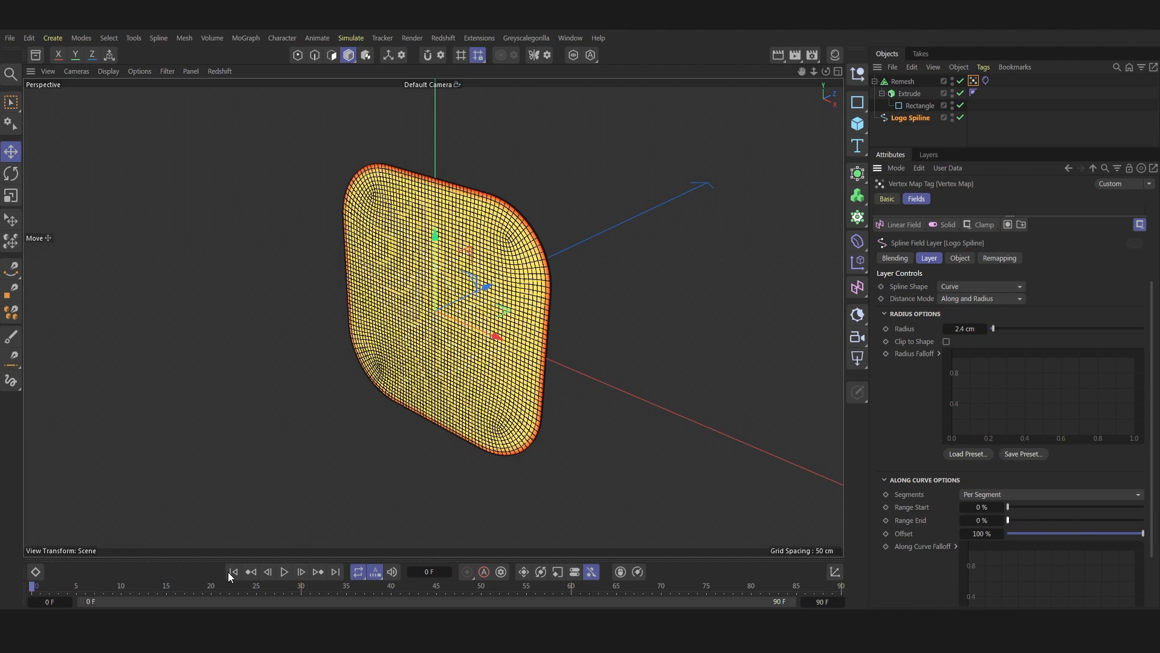
Step: Play the cloth simulation to check the pinning, rewind to frame 0 and reopen the vertex map settings
click(285, 572)
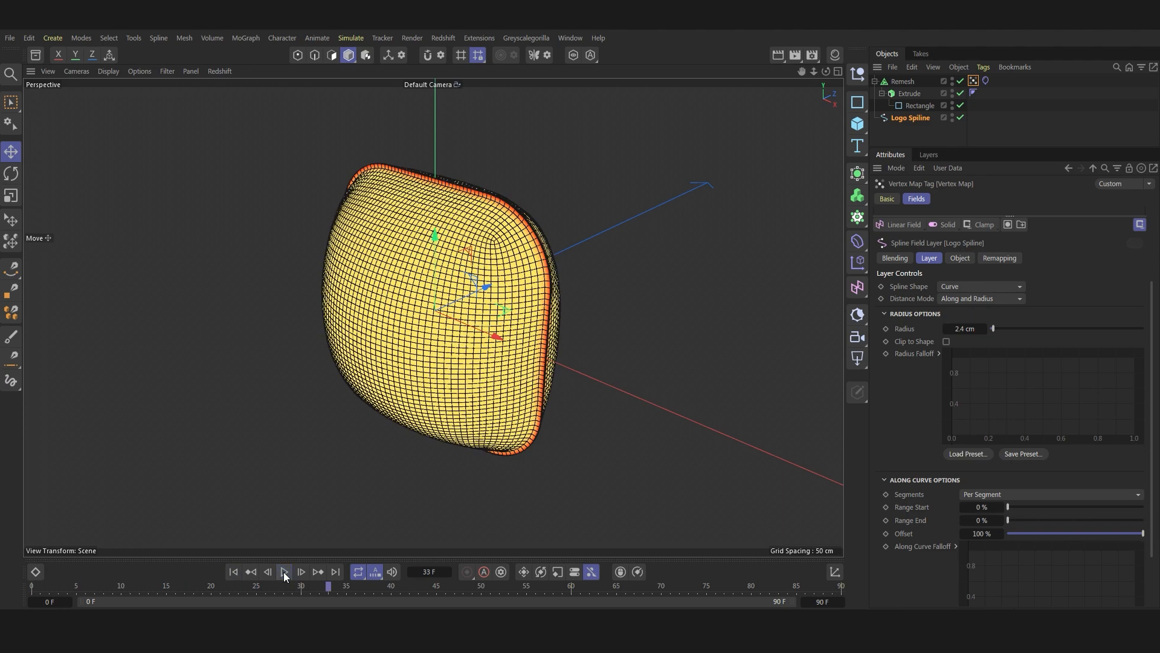
click(233, 572)
click(973, 81)
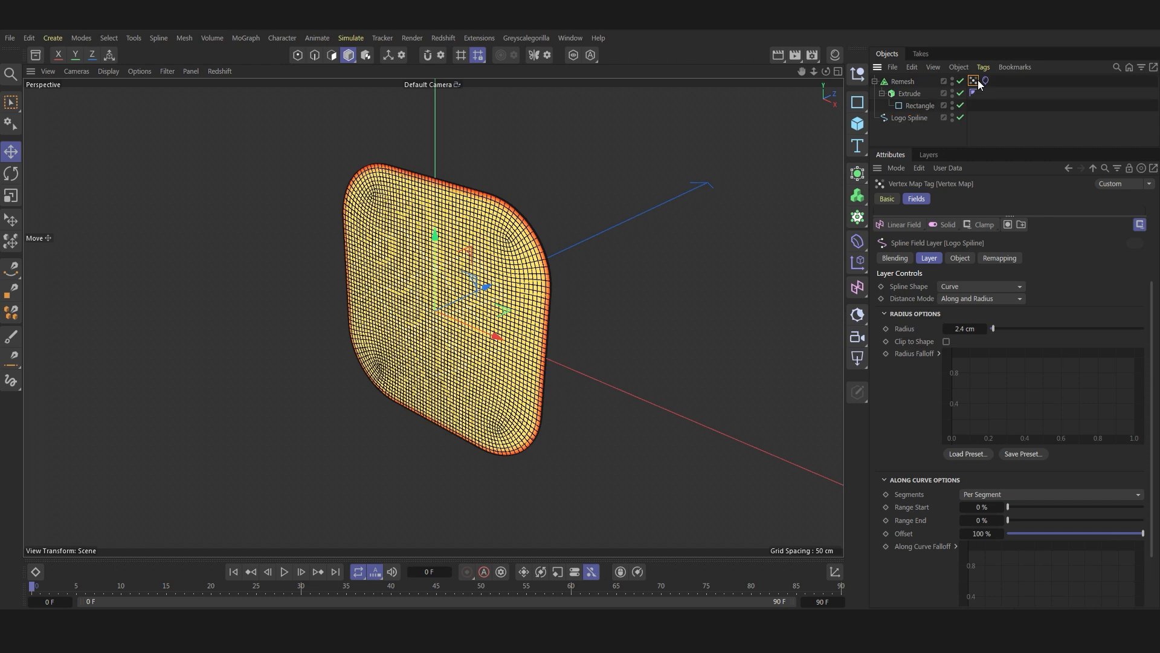
click(985, 81)
click(975, 81)
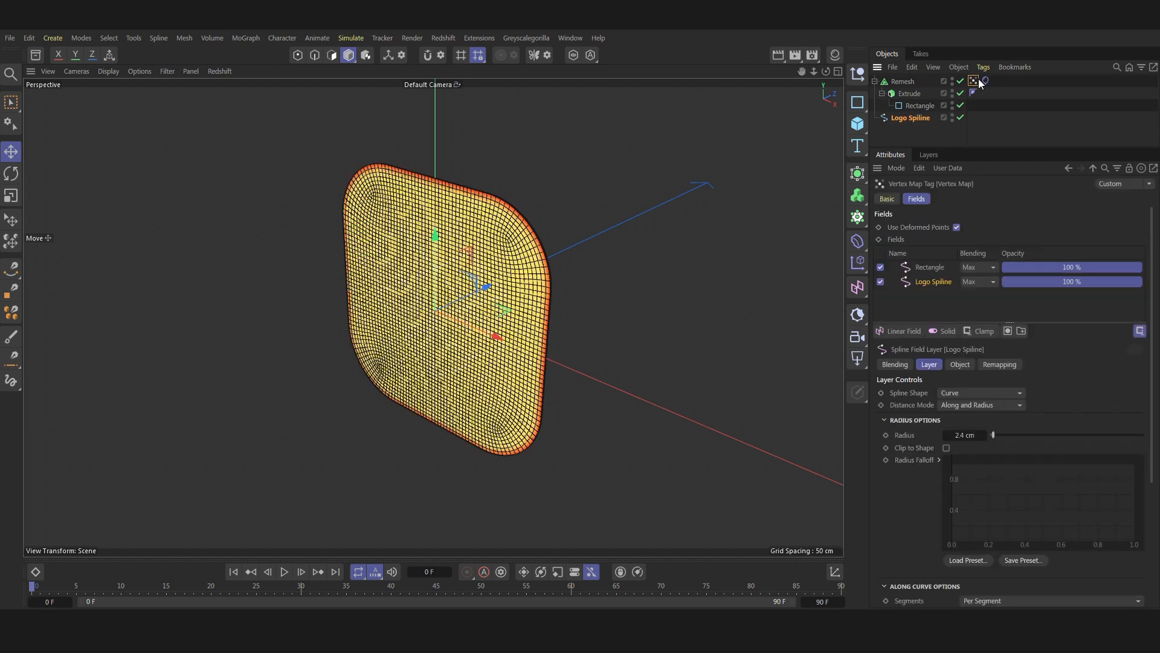
Step: Try the Subtract and Add blending modes on the Logo Spiline field, and return it to Max
click(974, 284)
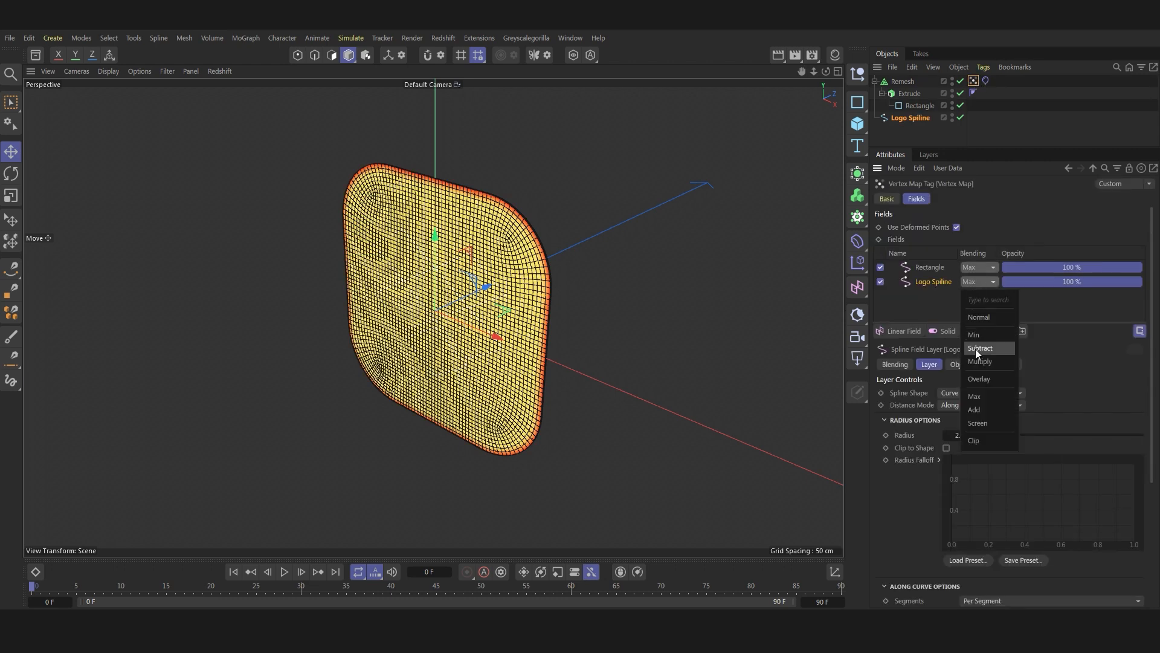
click(975, 348)
click(971, 281)
click(978, 409)
click(977, 282)
click(979, 396)
Step: Disable the Rectangle field and give the Logo Spiline field's remapping a 40% inner offset with Invert enabled
click(881, 268)
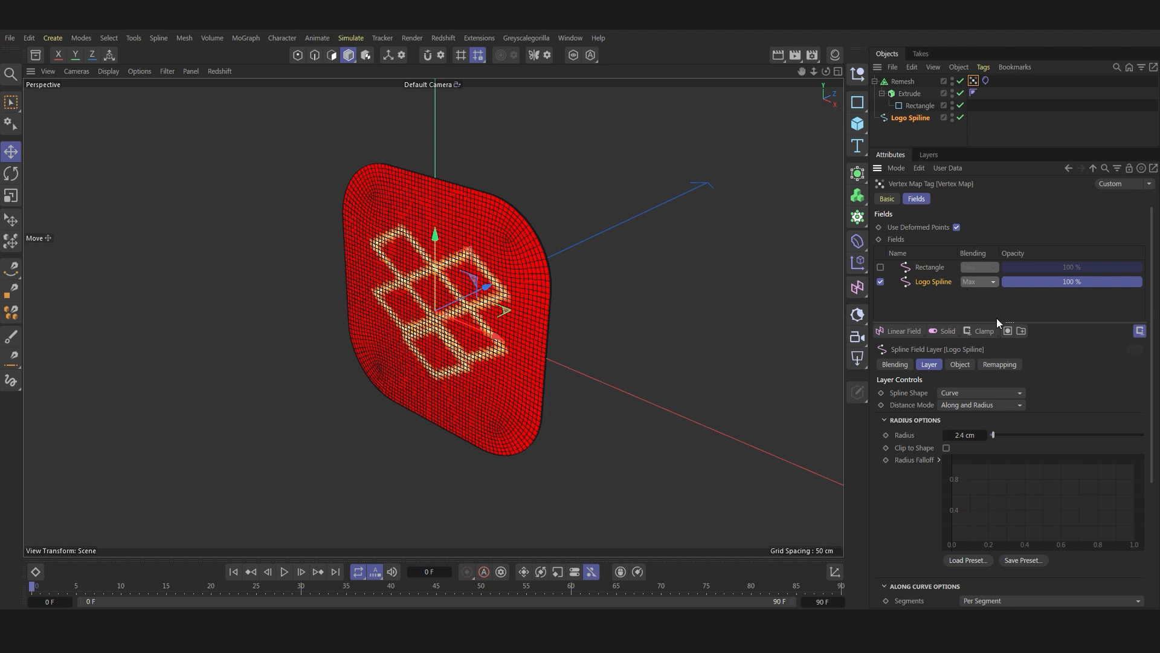
click(1000, 365)
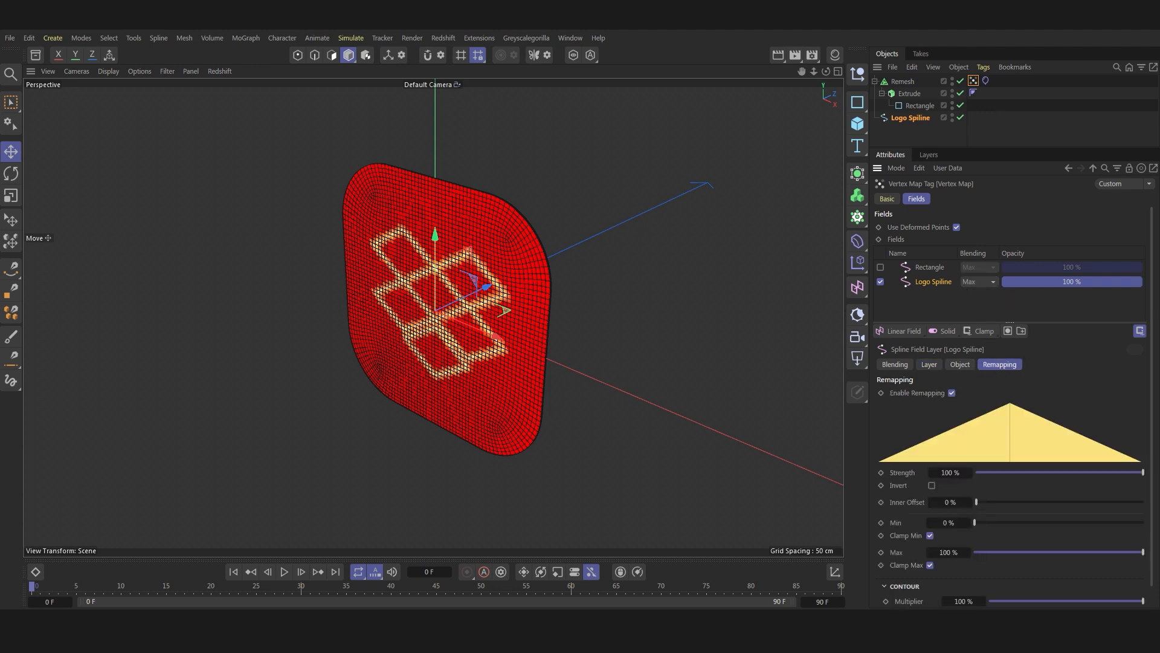
click(945, 503)
text(40)
key(Return)
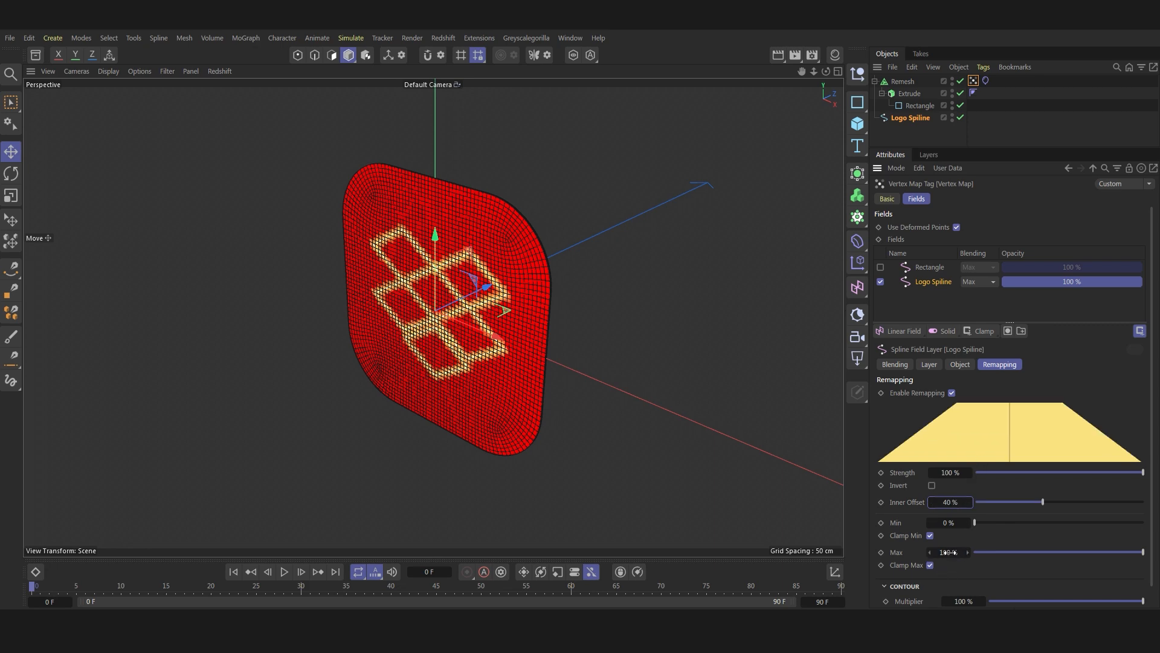
click(932, 486)
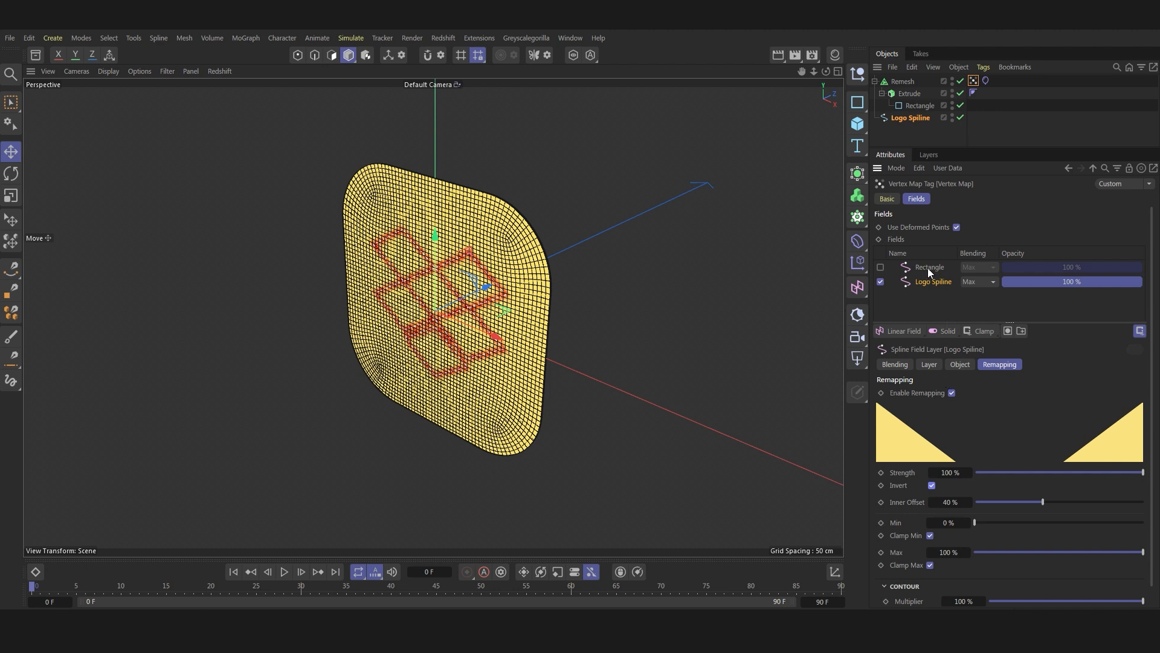
Step: Re-enable the Rectangle field in the vertex map and set its blending to Min
click(881, 266)
click(881, 267)
click(881, 267)
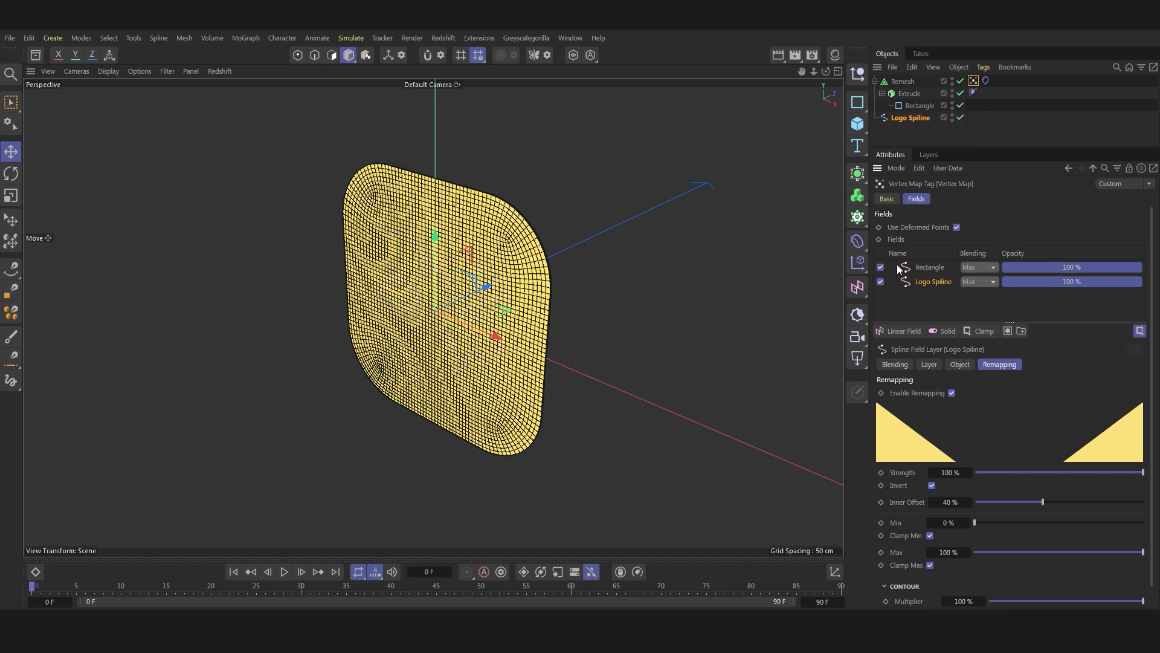
click(930, 267)
click(979, 268)
click(977, 321)
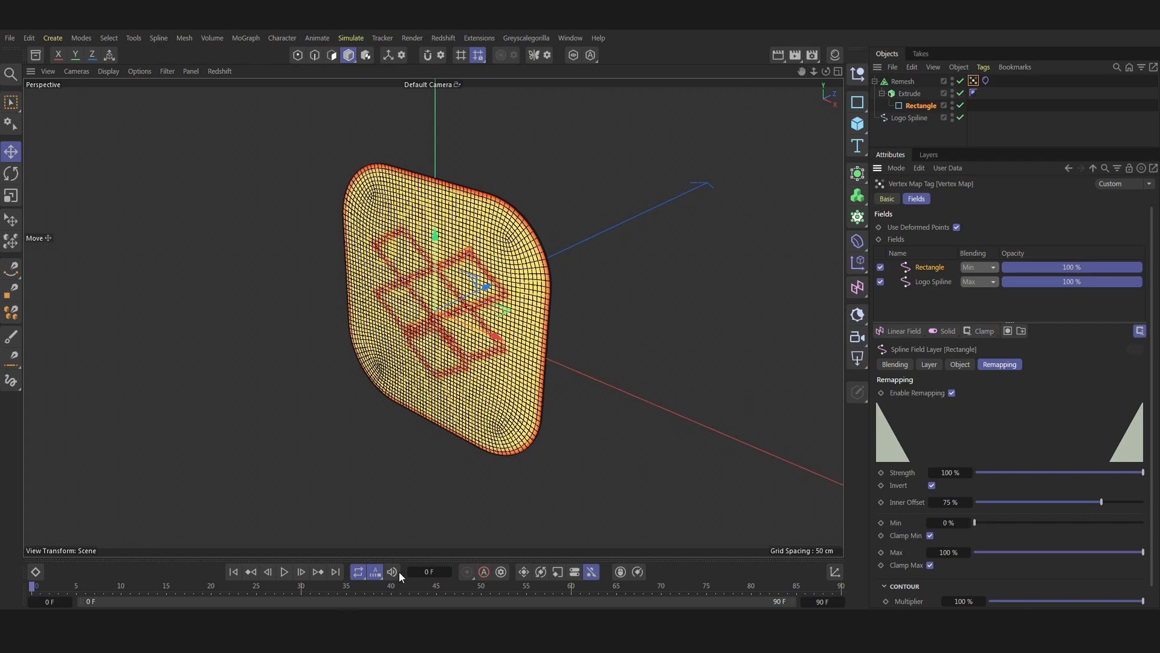
Step: Play the simulation with the combined vertex map, rewind to frame 0, and replay it to about frame 31
click(285, 572)
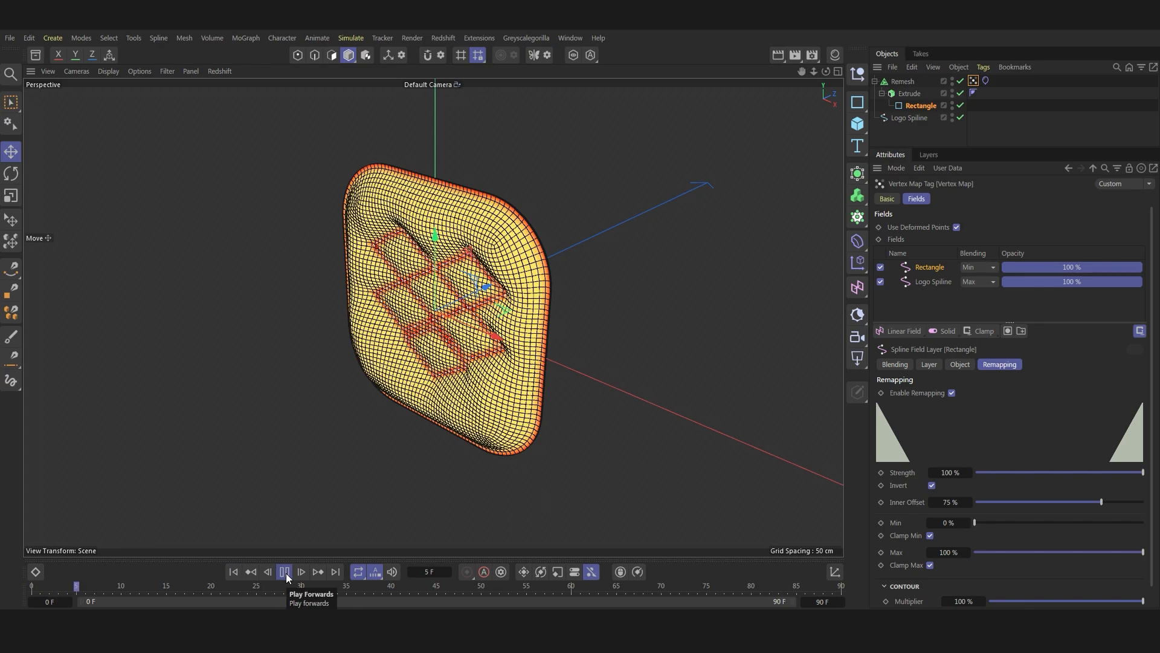
click(1032, 119)
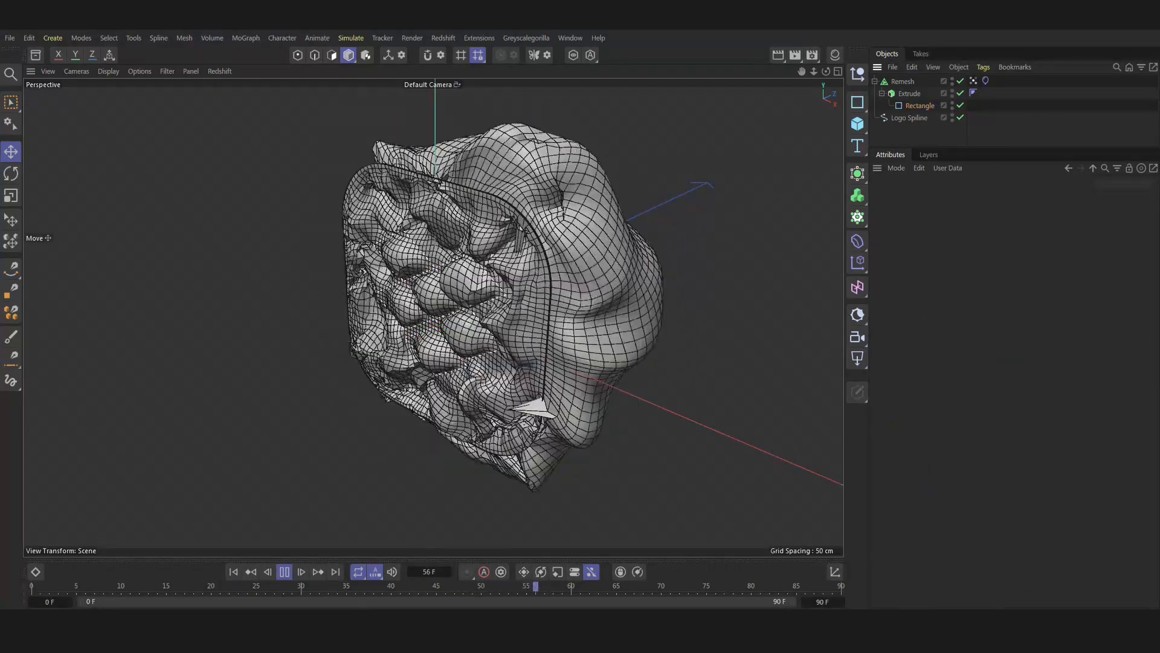
click(284, 572)
click(284, 571)
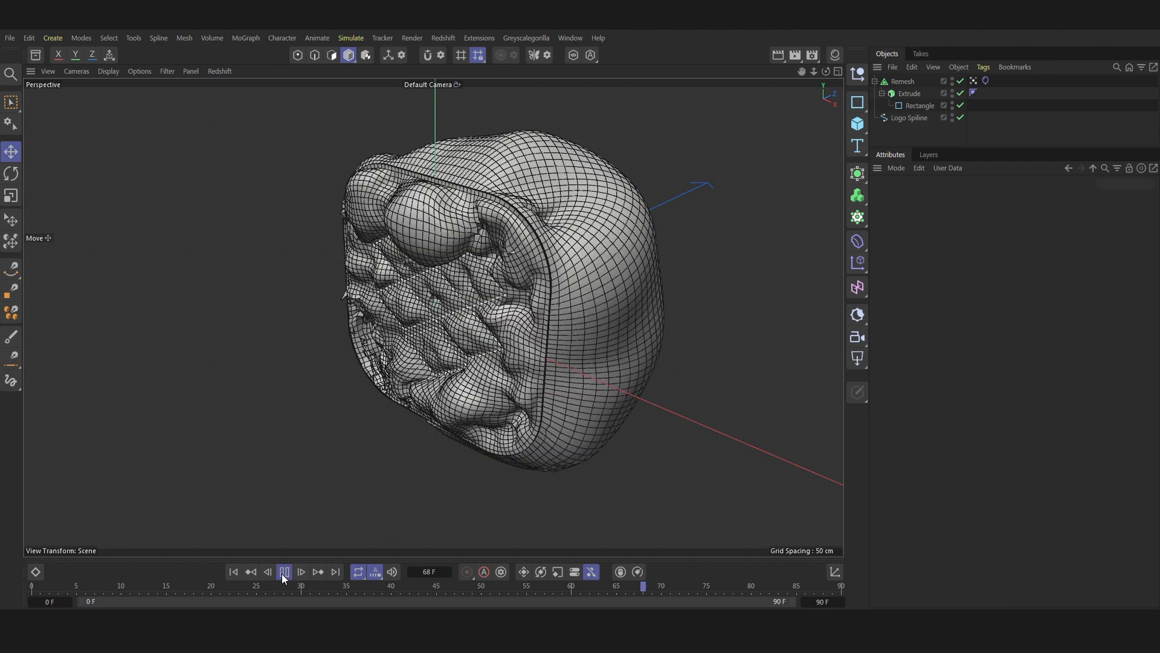
click(238, 576)
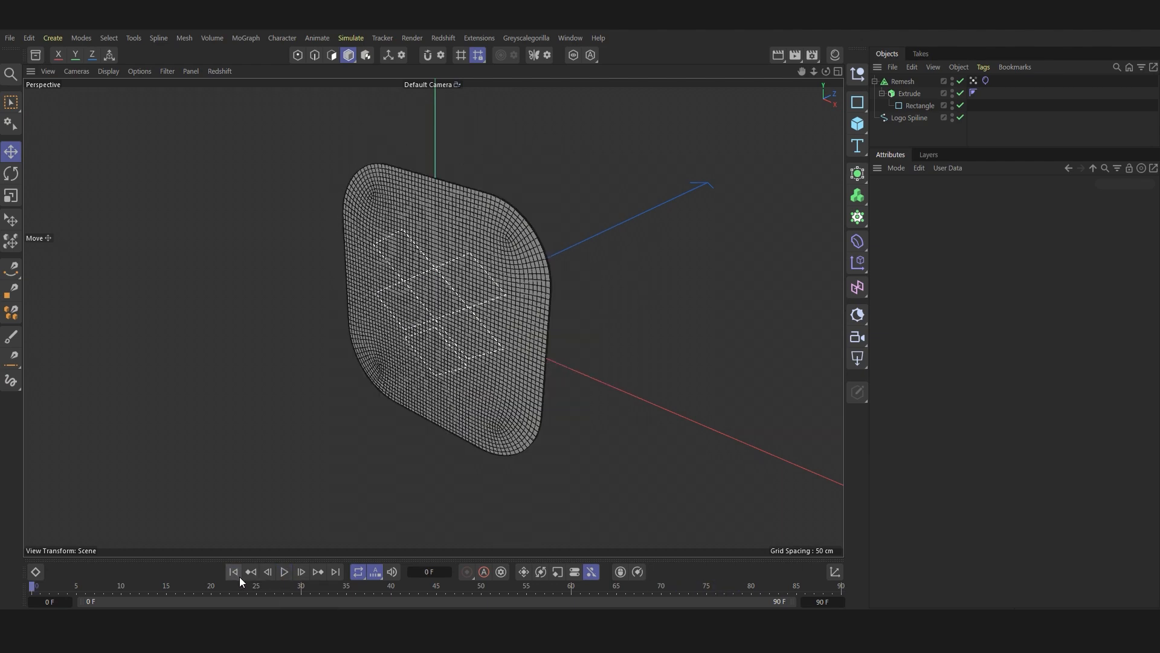
click(281, 574)
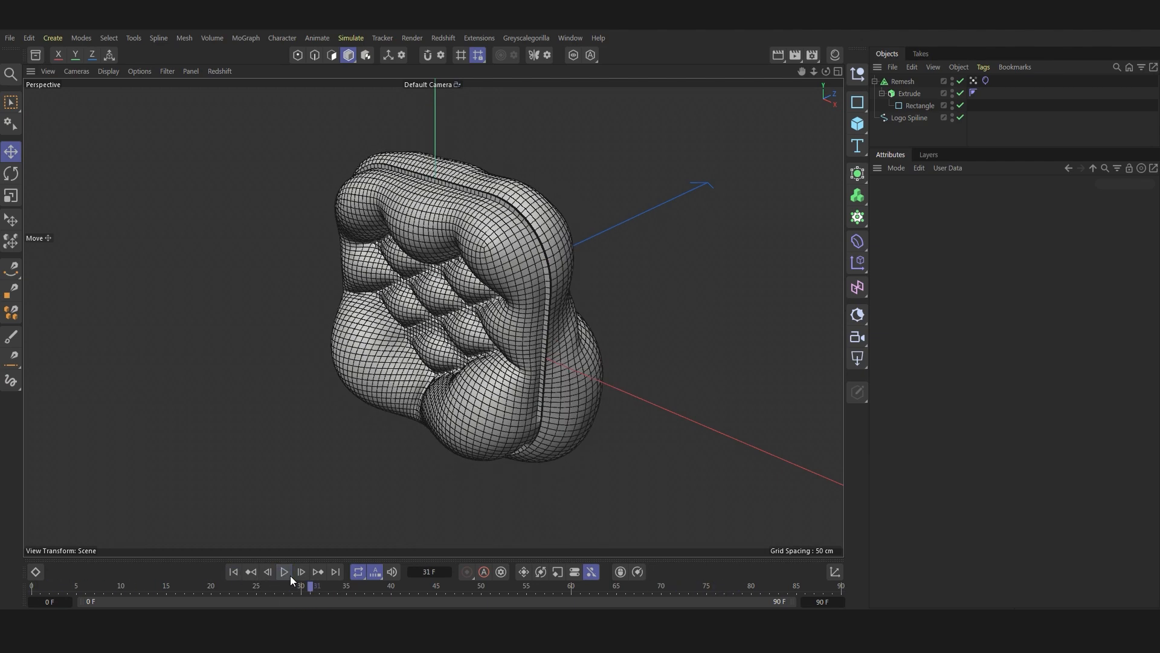
Step: Set the bendiness in the Remesh cloth tag's surface settings to 9999
click(985, 81)
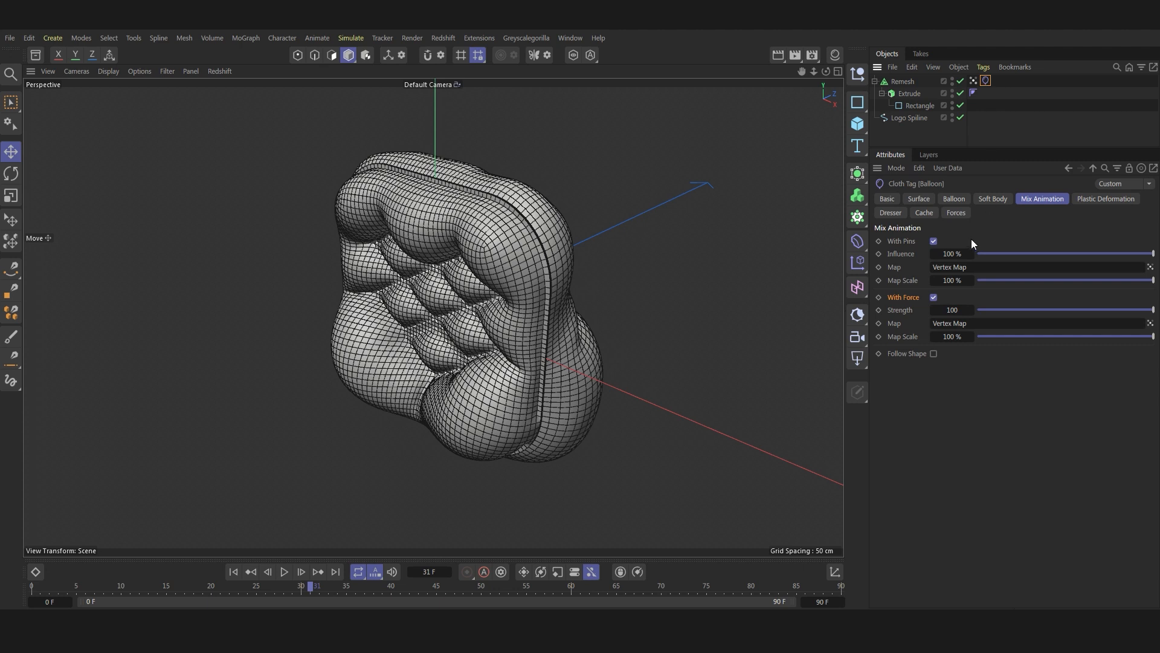
click(985, 198)
click(953, 198)
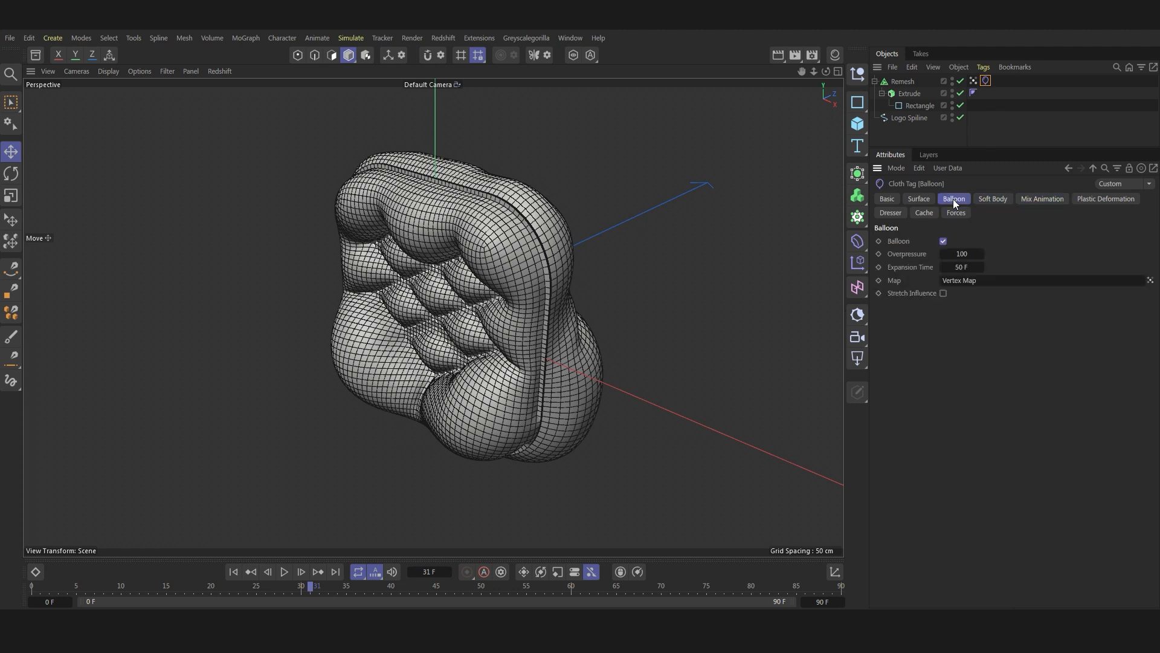
click(922, 198)
click(945, 244)
text(9999)
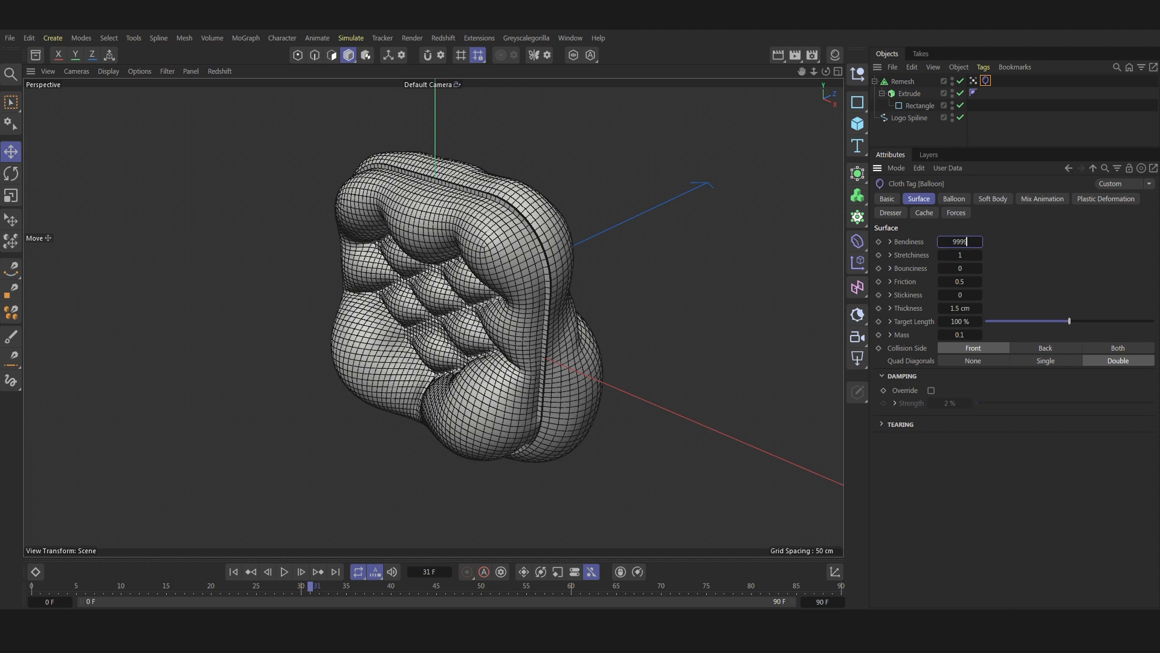
Step: Set the cloth surface's bounciness to 5 and target length to 110%, keeping the collision side on Front
click(964, 269)
text(5)
click(961, 321)
text(110)
key(Return)
click(966, 334)
click(974, 347)
Step: Play the simulation from frame 0 to test the new surface settings, stop it and rewind
click(240, 571)
click(285, 572)
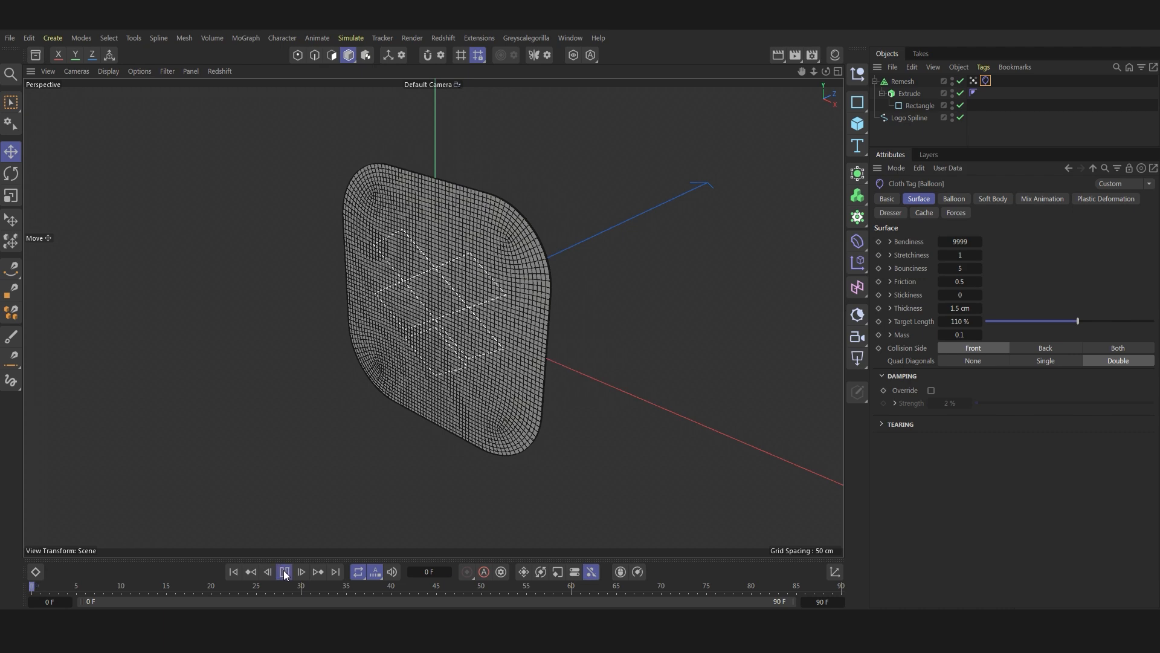
click(284, 572)
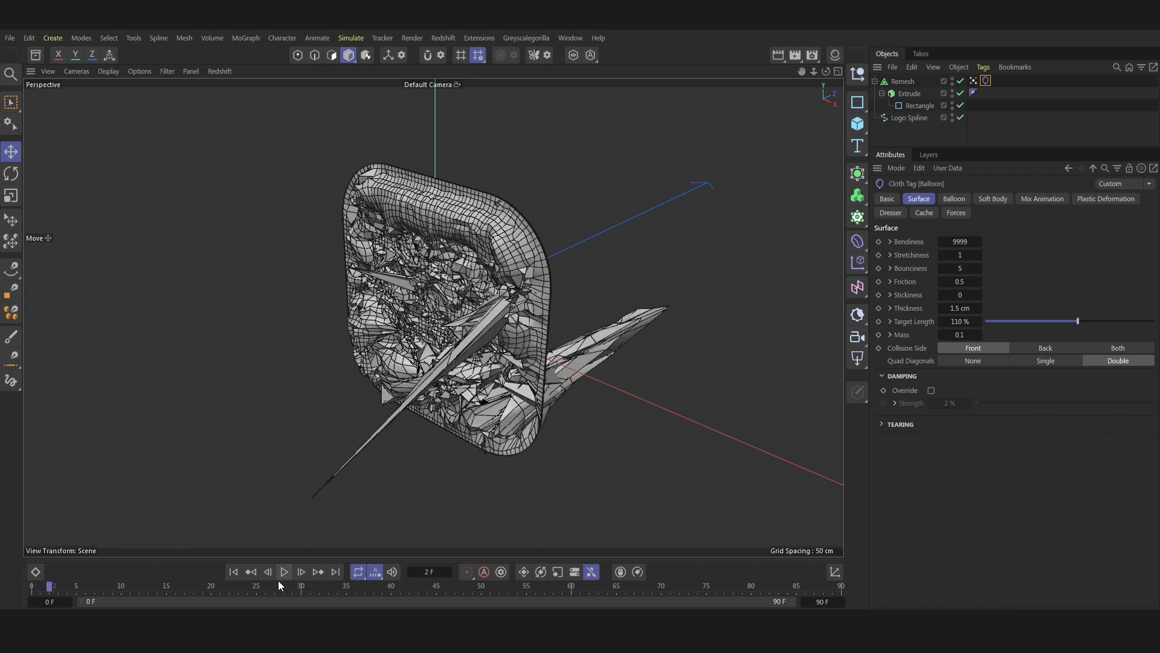
click(233, 572)
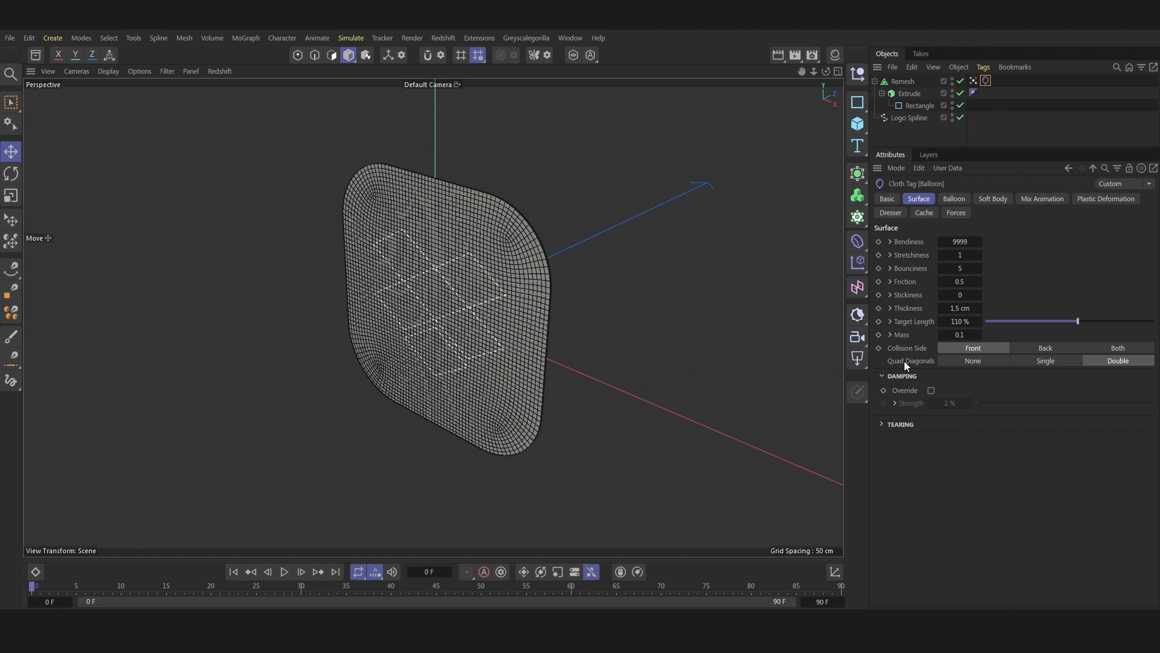
Step: In the project's simulation settings, set substeps to 5, smoothing iterations to 6 and damping to 5%
key(ctrl+d)
click(931, 242)
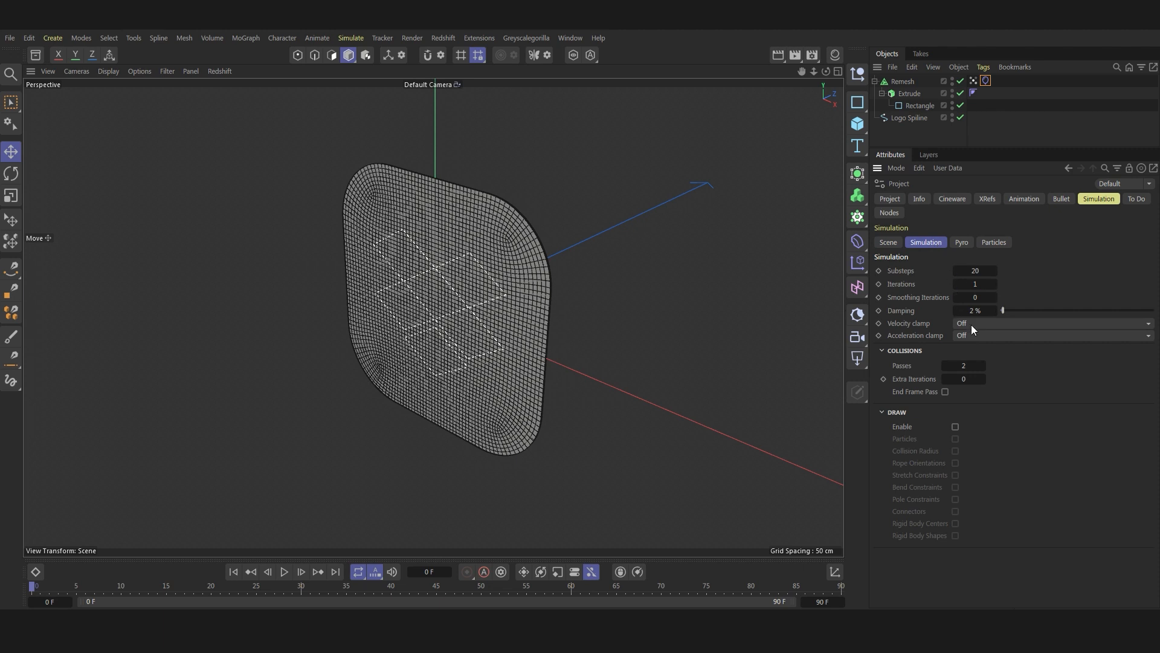
double_click(985, 271)
text(5)
key(Return)
click(975, 310)
key(Return)
Step: Try Collision Radius as the simulation's velocity clamp, and set the clamp to Absolute
click(982, 325)
click(1003, 375)
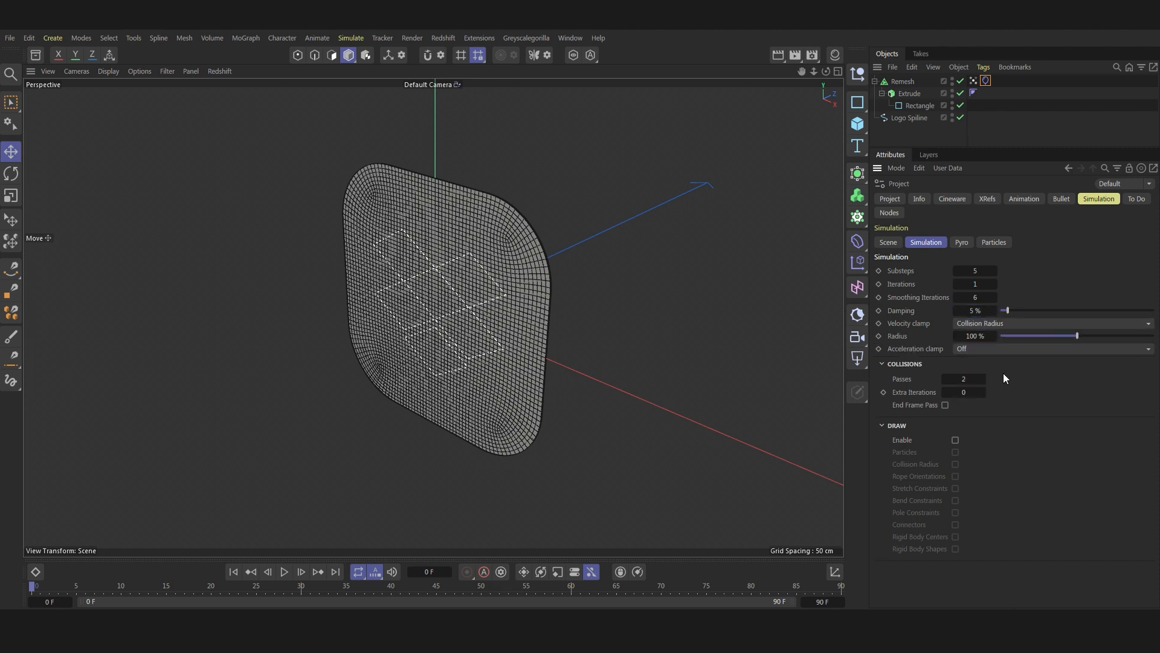
click(980, 322)
click(991, 366)
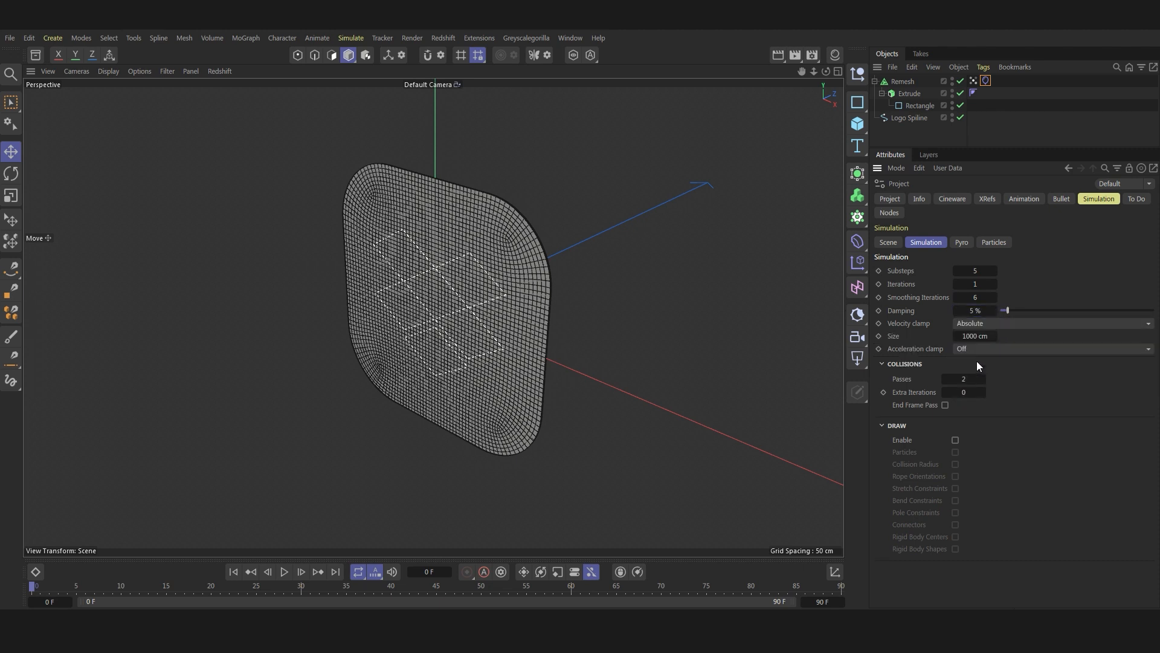
Step: Set the absolute velocity clamp's size to 200 cm, play the simulation, stop it and inspect the inflated panel
click(979, 336)
text(200)
key(Return)
click(283, 572)
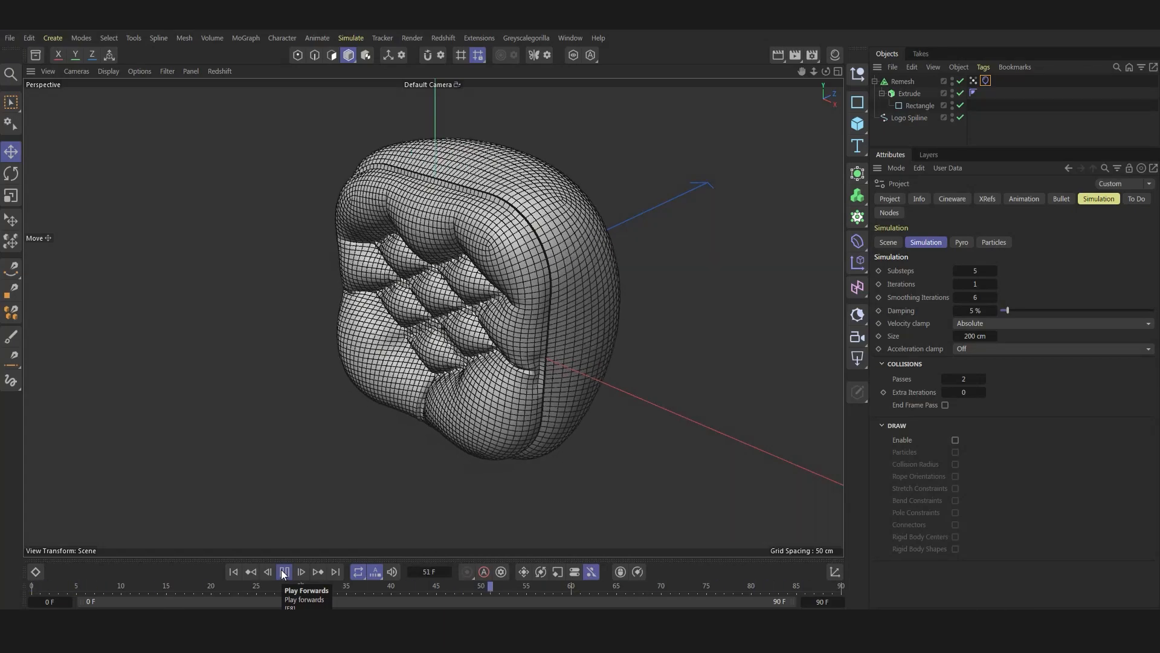
click(284, 572)
alt+drag(434, 317, 433, 287)
alt+drag(580, 84, 690, 93)
Step: Add a Friction force to the scene and set its strength to 250
click(351, 37)
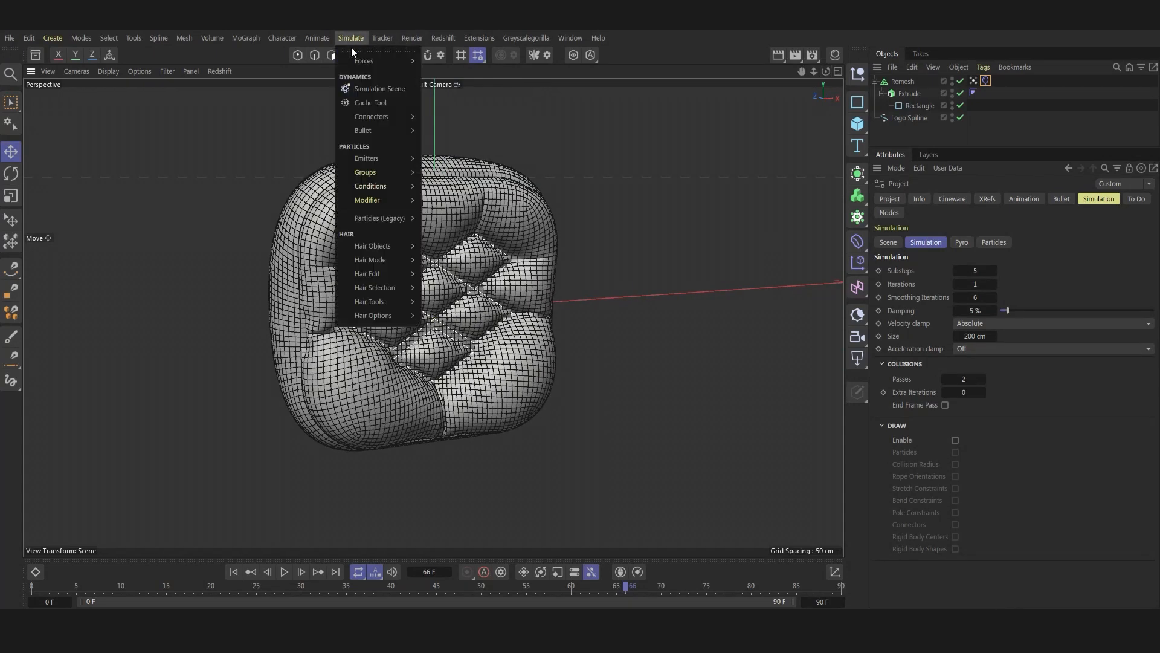
mouse_move(393, 63)
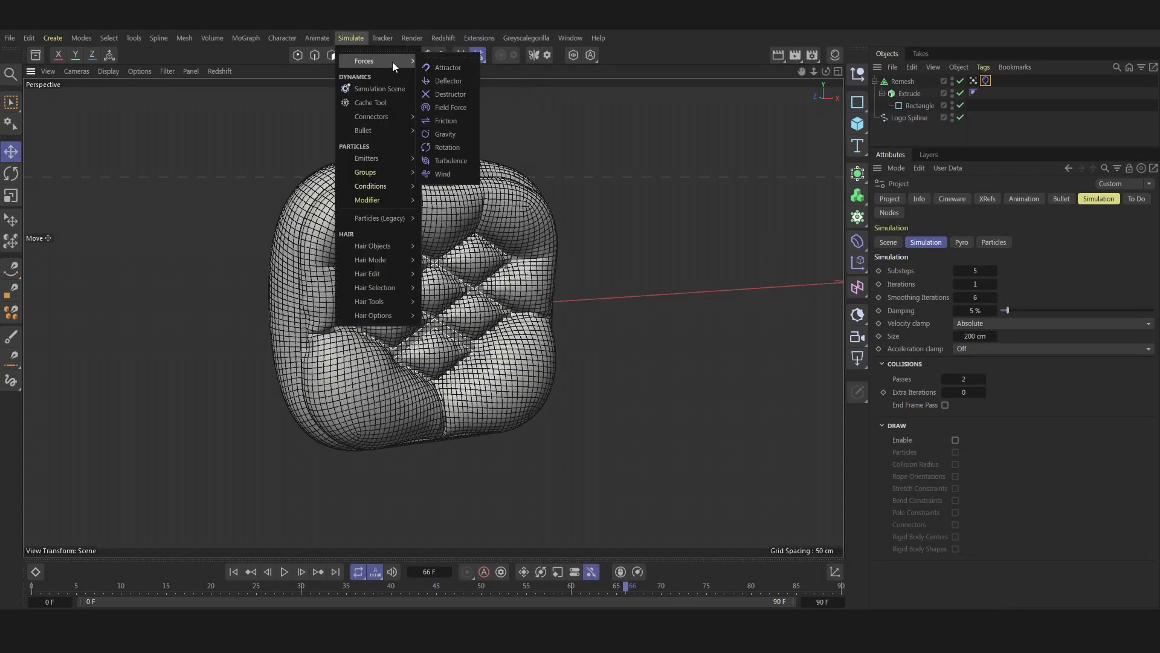
click(447, 121)
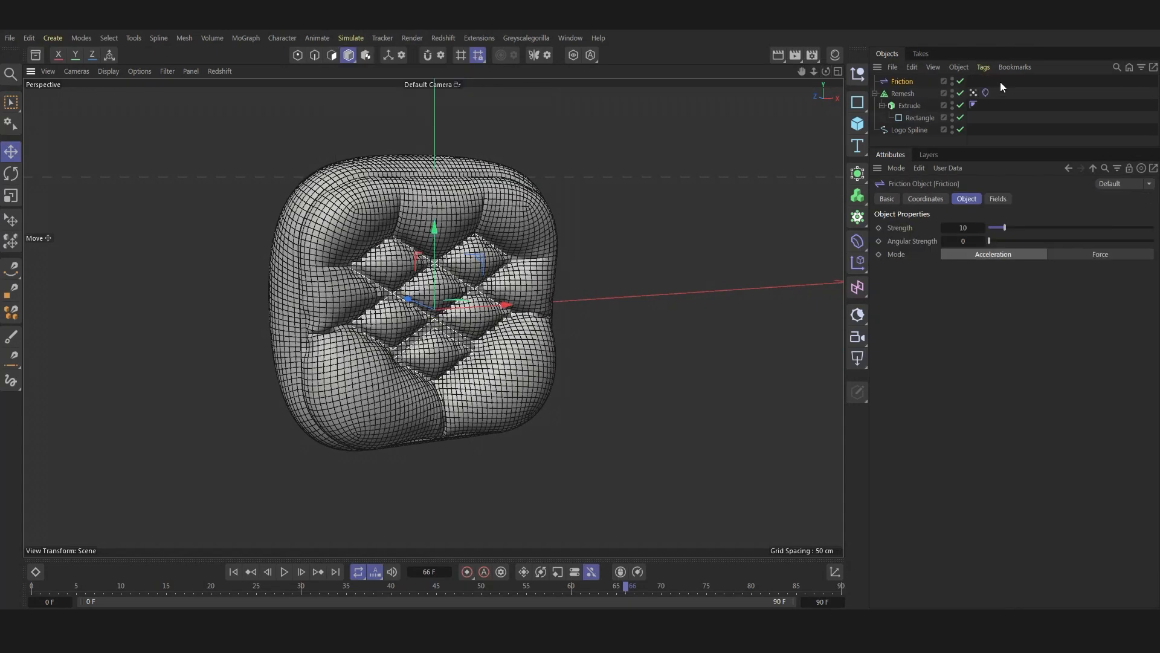
click(967, 227)
text(250)
key(Return)
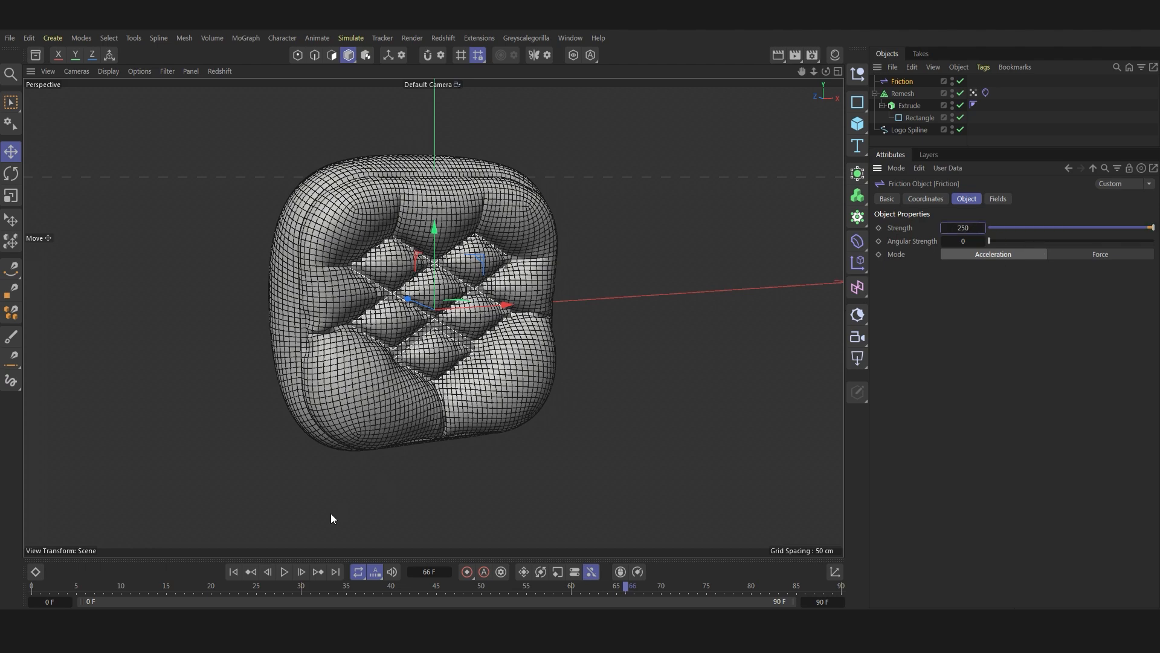
Step: Replay the simulation from frame 0 with the friction active, stop it and view the panel from the front
click(234, 572)
click(284, 572)
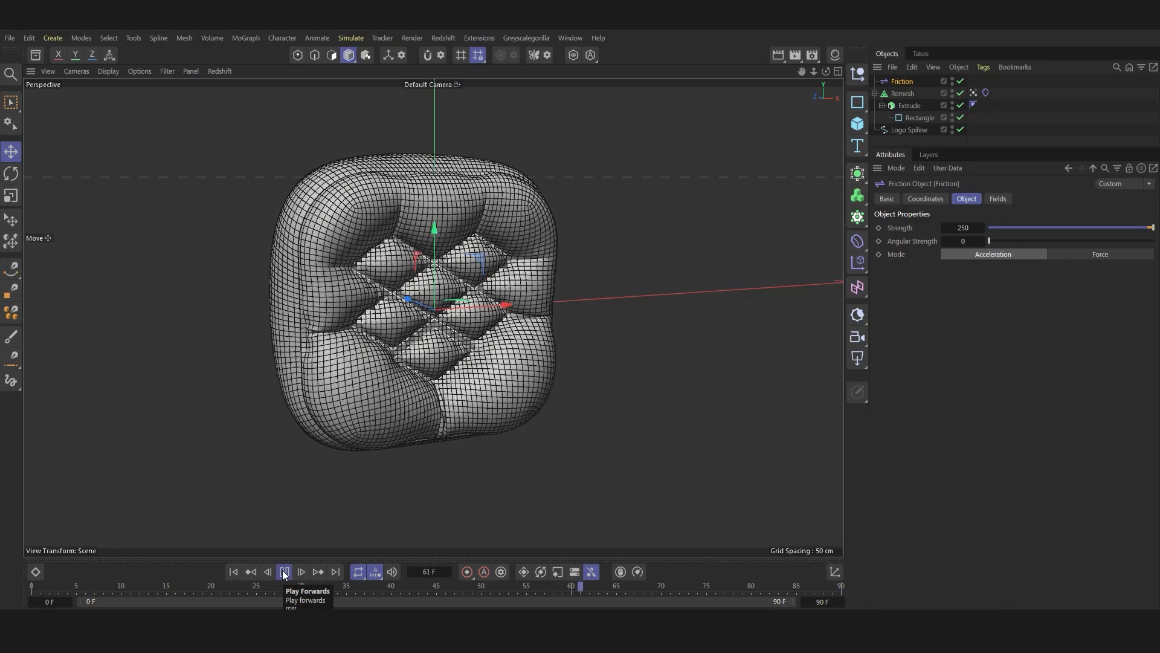
click(284, 573)
mouse_move(826, 72)
mouse_down()
mouse_move(824, 42)
mouse_move(719, 75)
mouse_move(813, 72)
mouse_up()
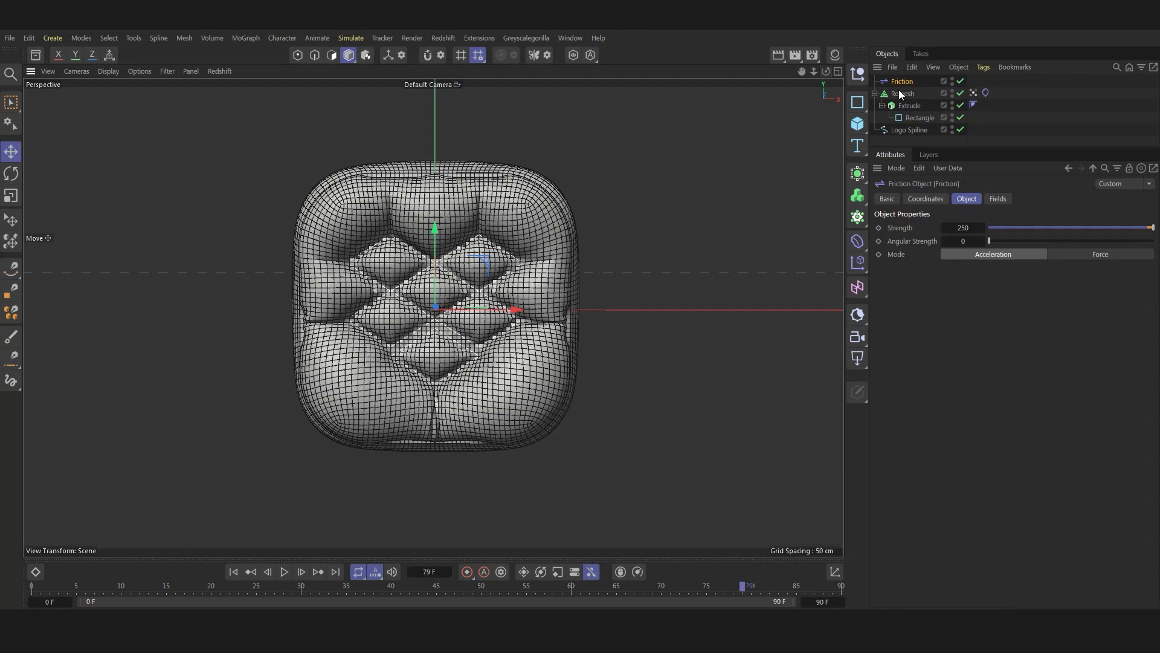
Step: Put the Remesh object inside a Subdivision Surface and set the viewport display to Gouraud Shading without lines
click(902, 94)
alt+click(857, 174)
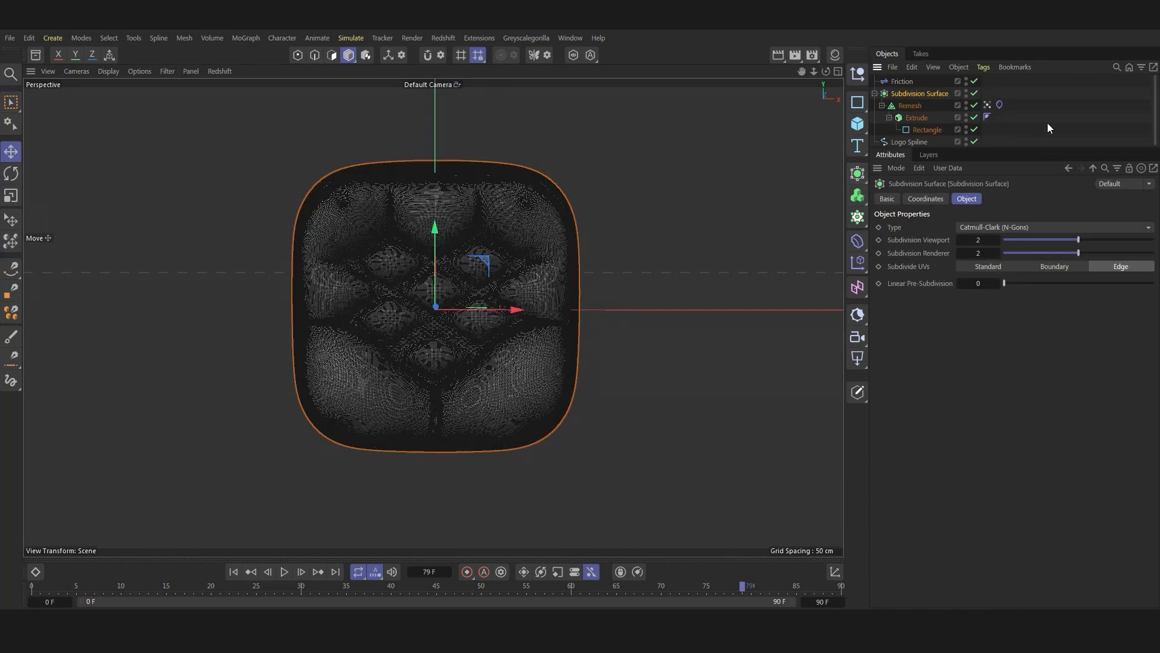
click(293, 113)
click(145, 74)
click(109, 71)
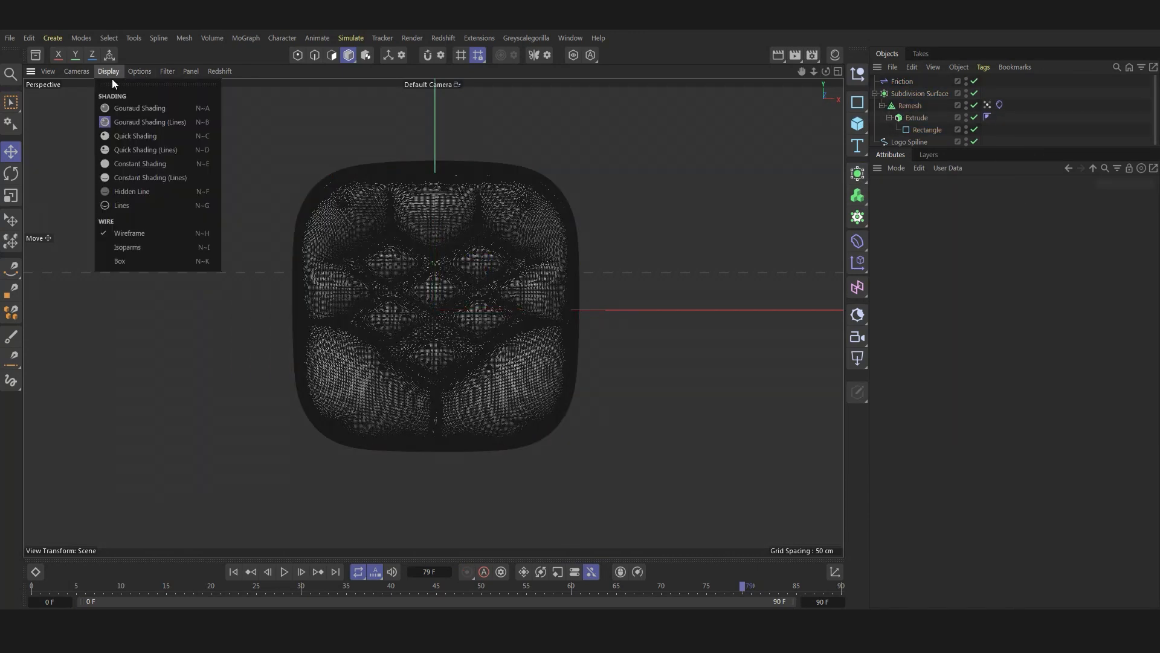
click(171, 108)
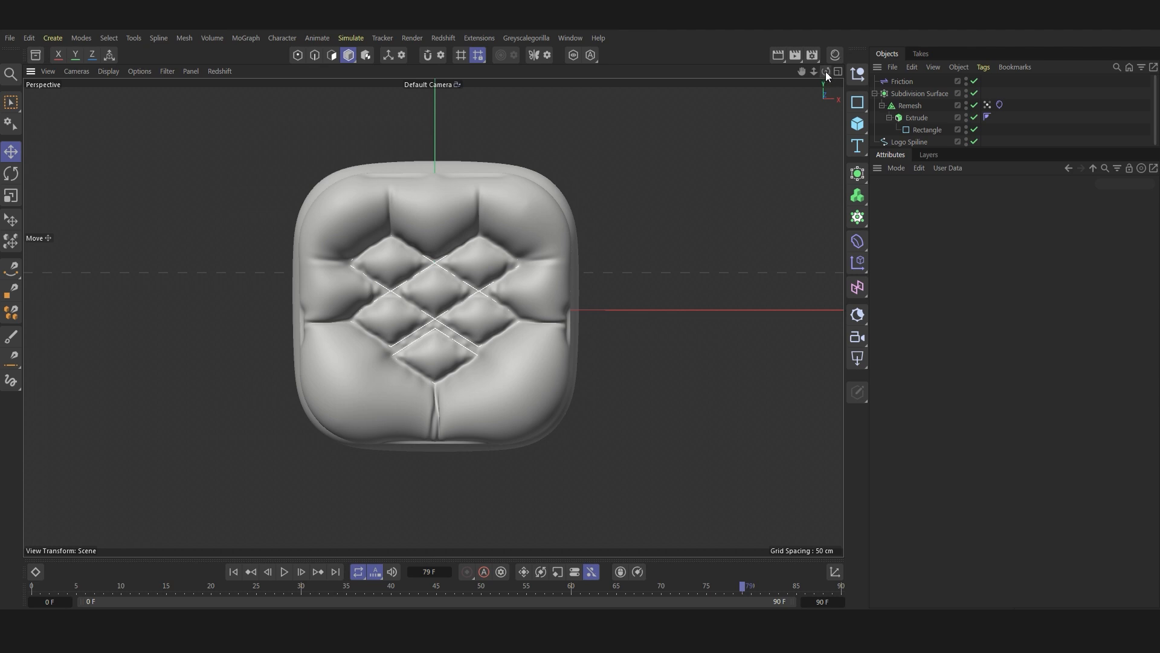
drag(826, 71, 834, 97)
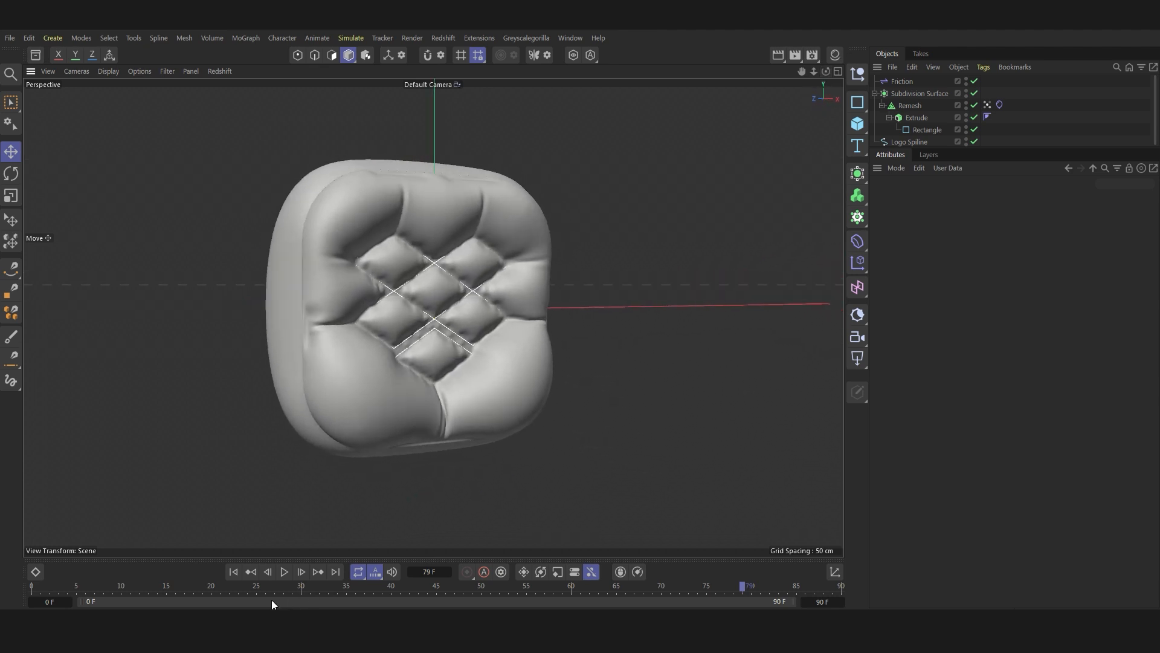
Step: Replay the simulation from frame 0 to check the smoothed, subdivided panel
click(233, 572)
click(284, 572)
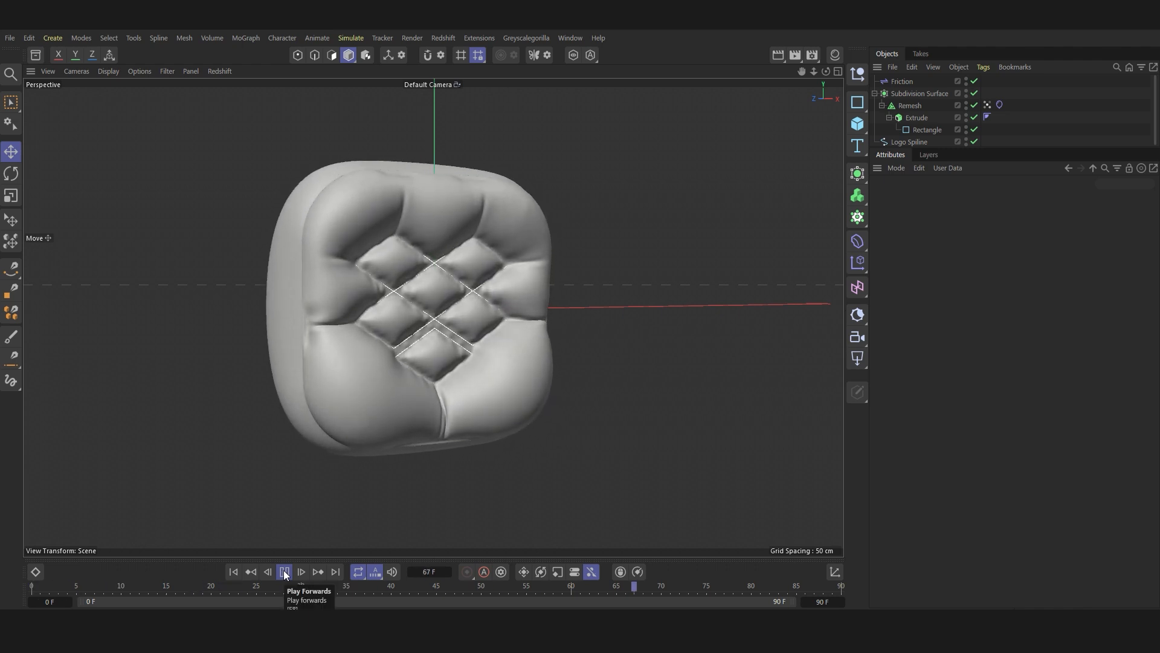
click(284, 572)
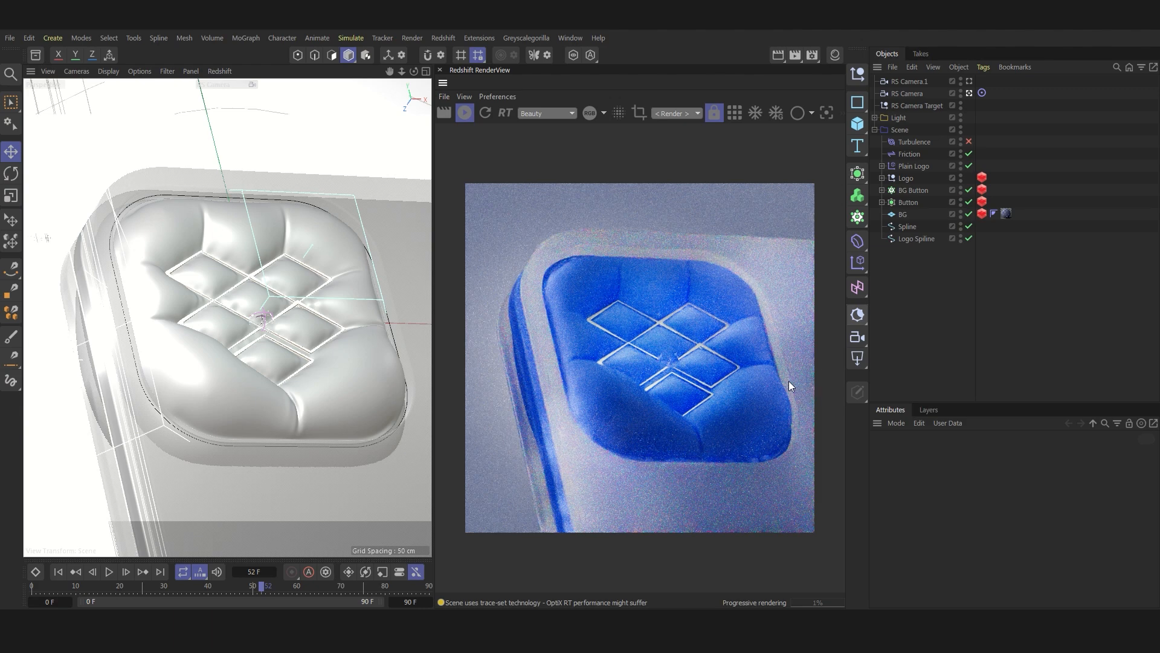
Step: In the finished render scene, hide the Logo object and disable every light in the Light group
click(961, 179)
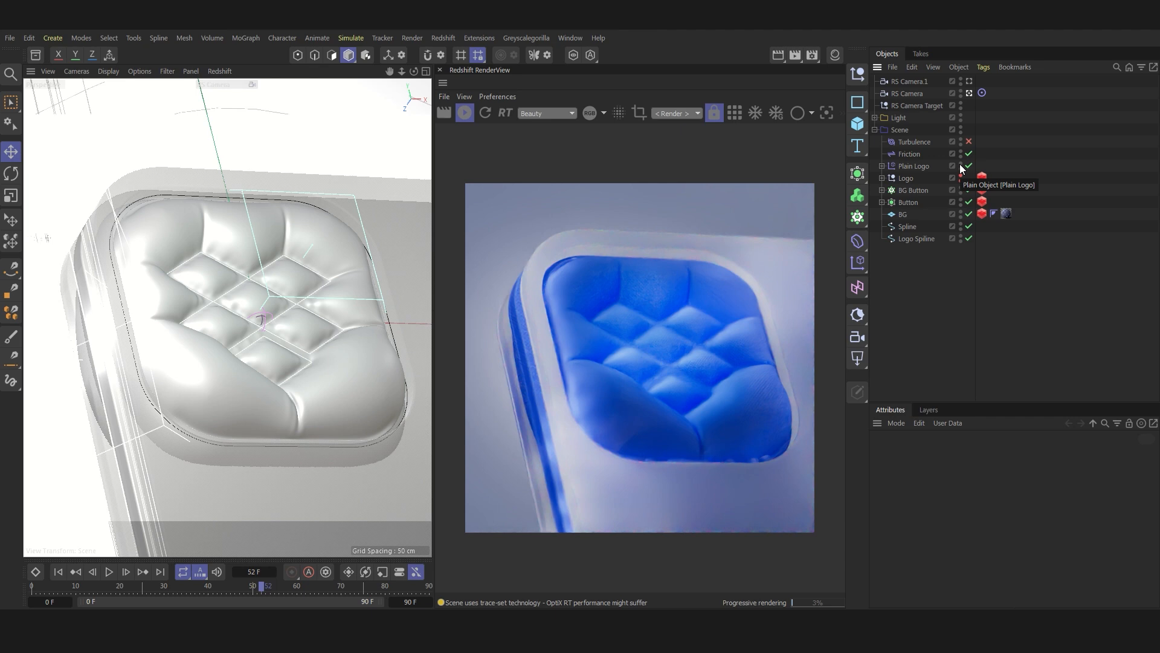
click(876, 130)
click(874, 117)
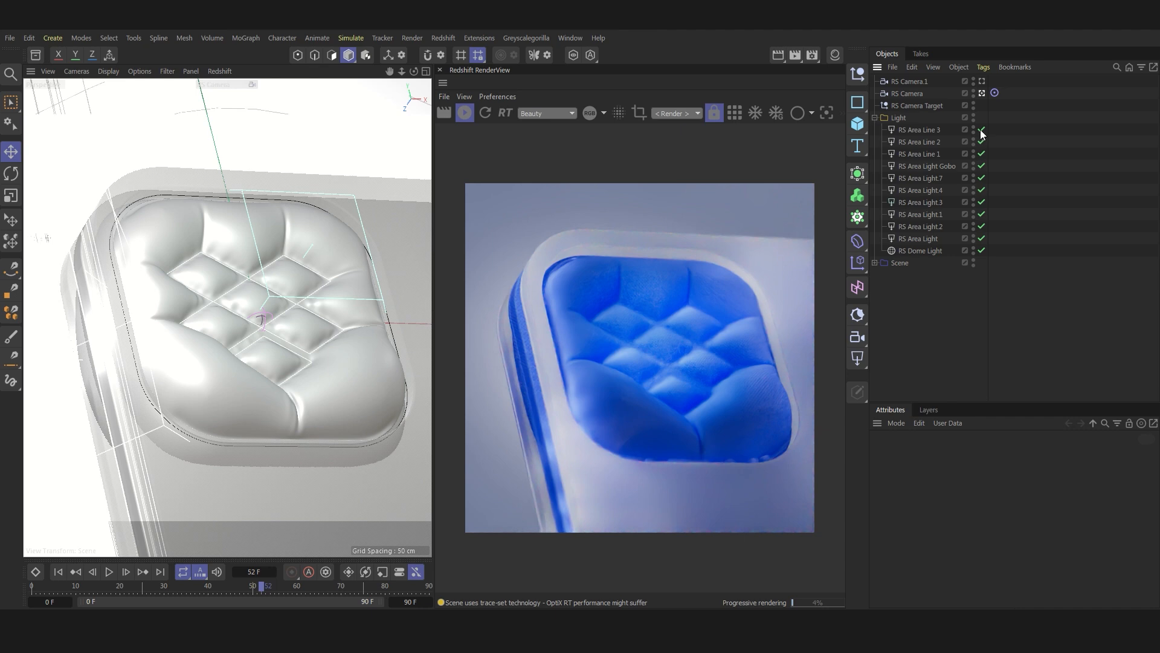
drag(982, 130, 991, 250)
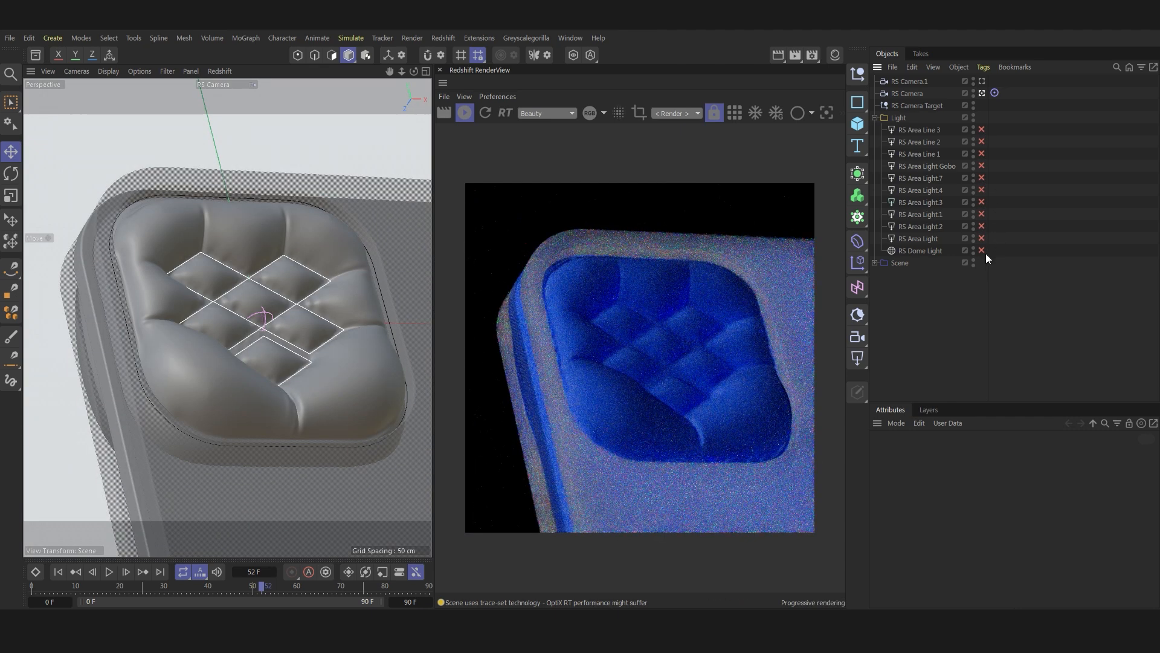
Step: Enable only the RS Dome Light and review its HDR texture settings
click(982, 250)
click(923, 250)
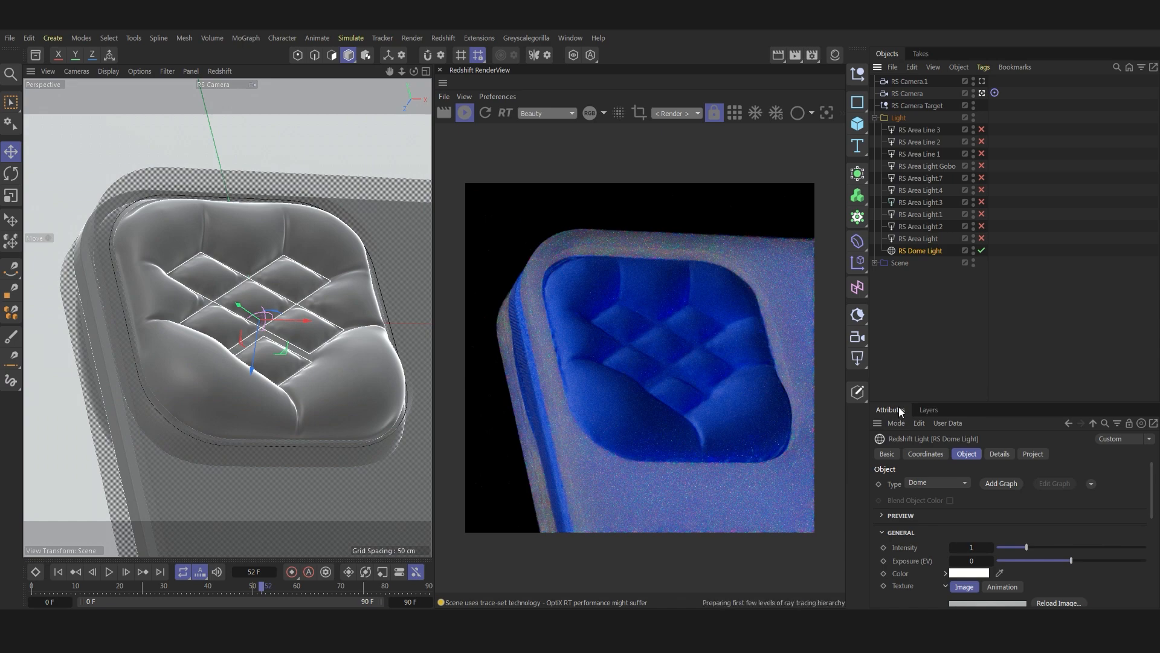
scroll(967, 547, down, 5)
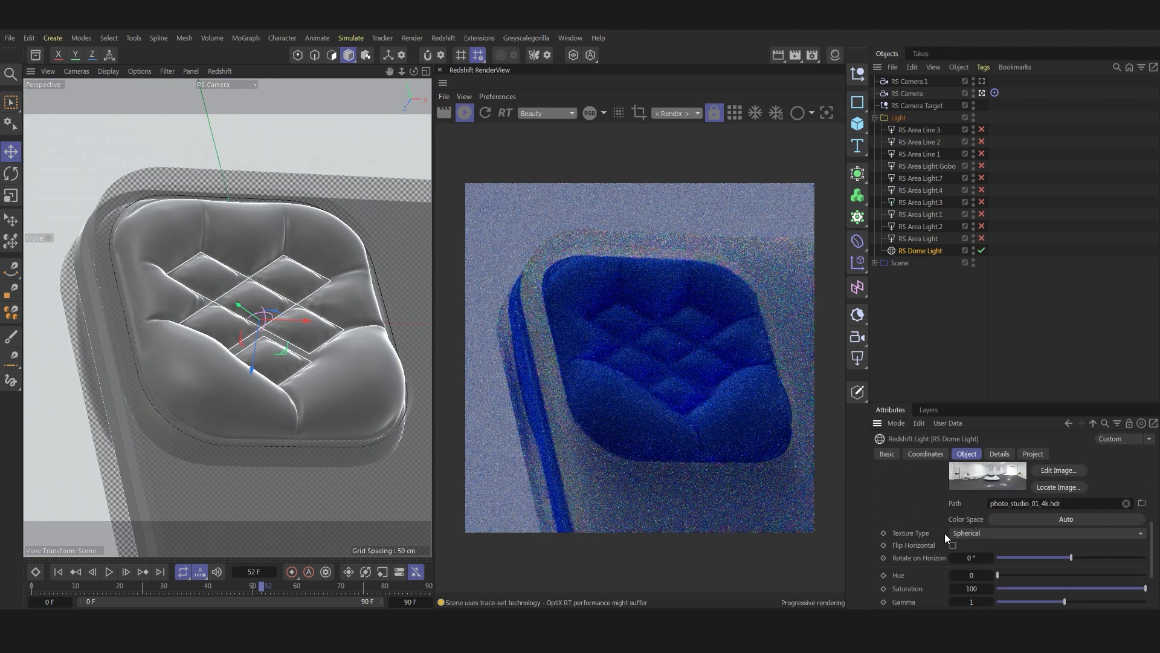
scroll(945, 533, up, 3)
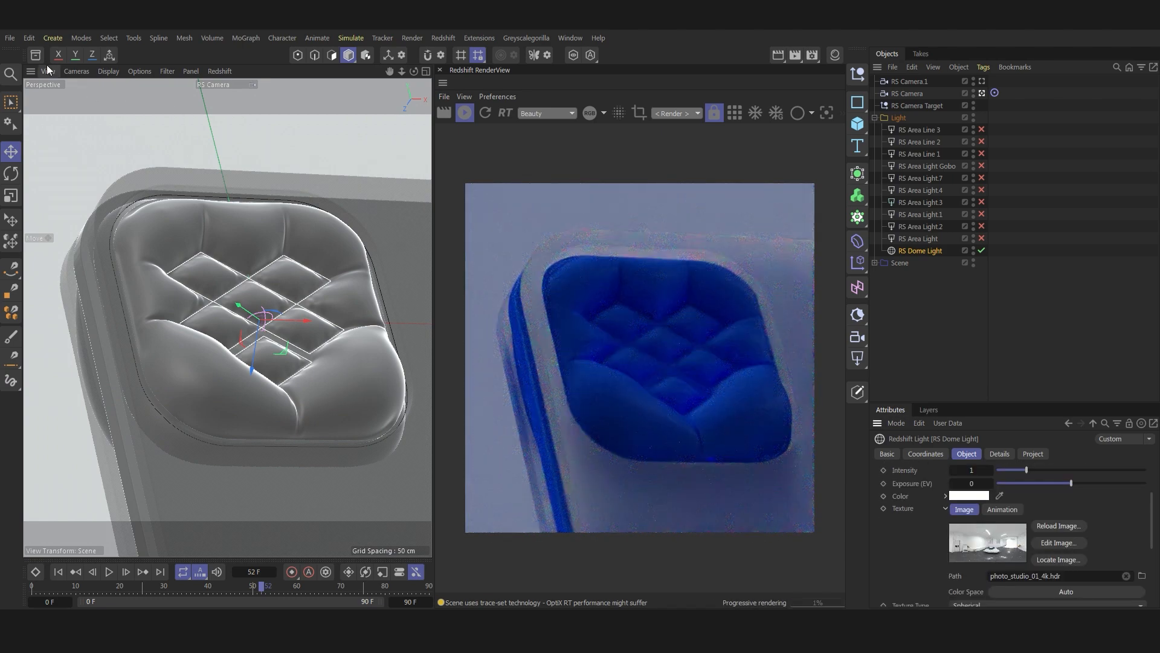
click(161, 71)
click(130, 71)
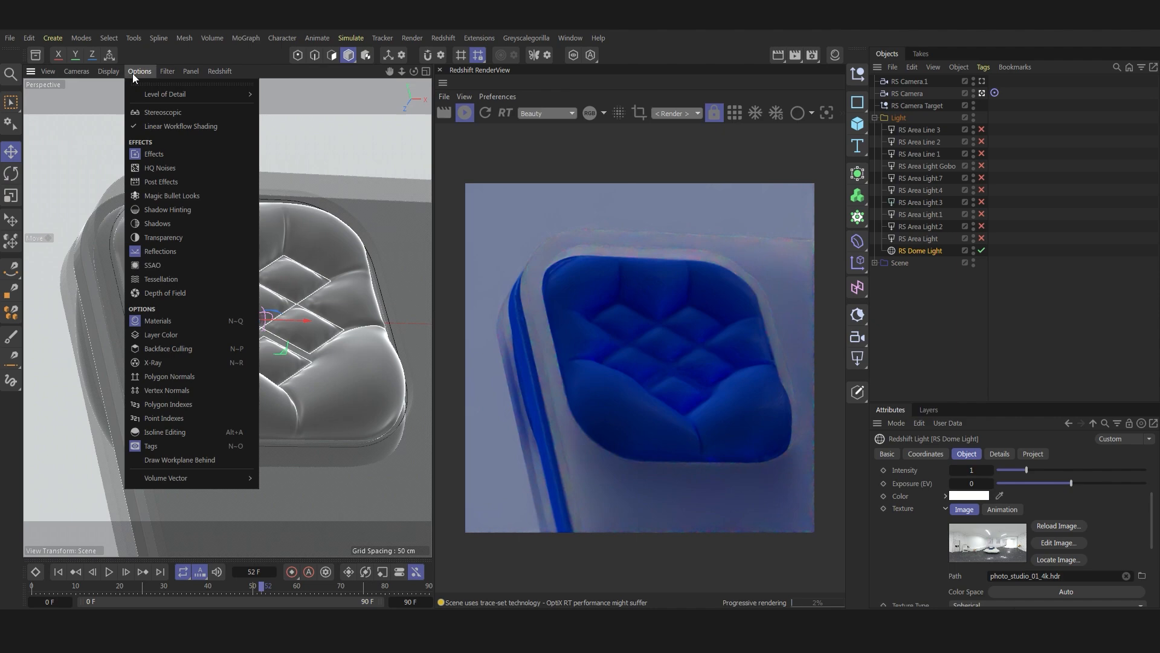
click(109, 71)
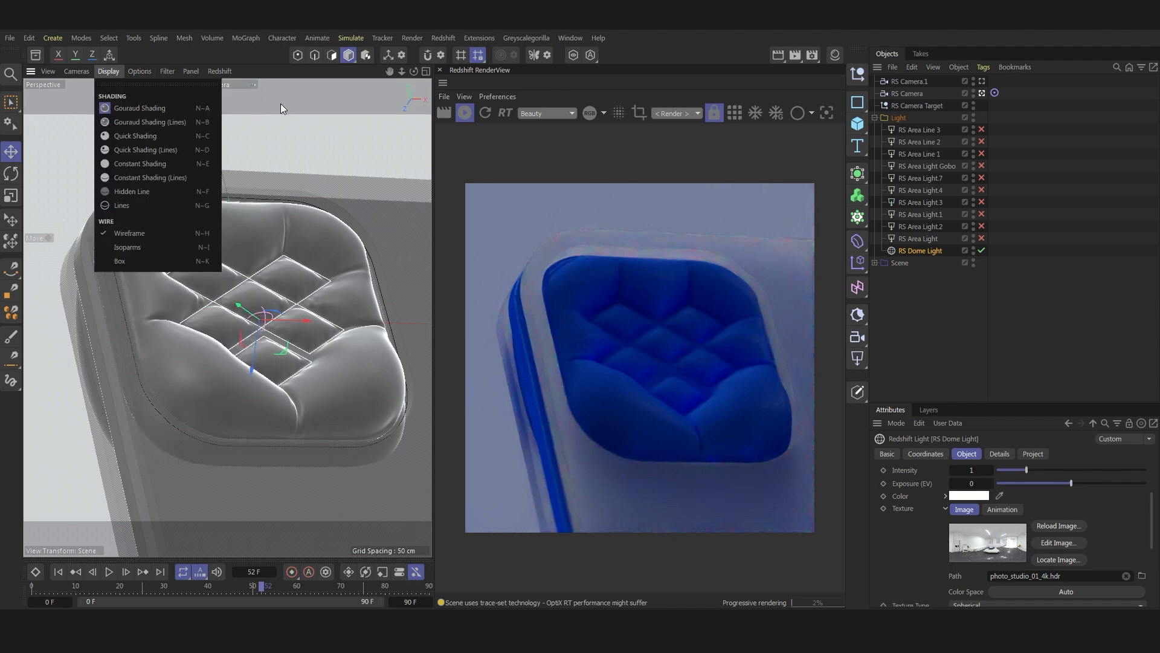
Step: Take the viewport out of RS Camera, fix the render view to RS Camera and frame the whole object in the viewport
click(939, 99)
click(982, 93)
click(677, 113)
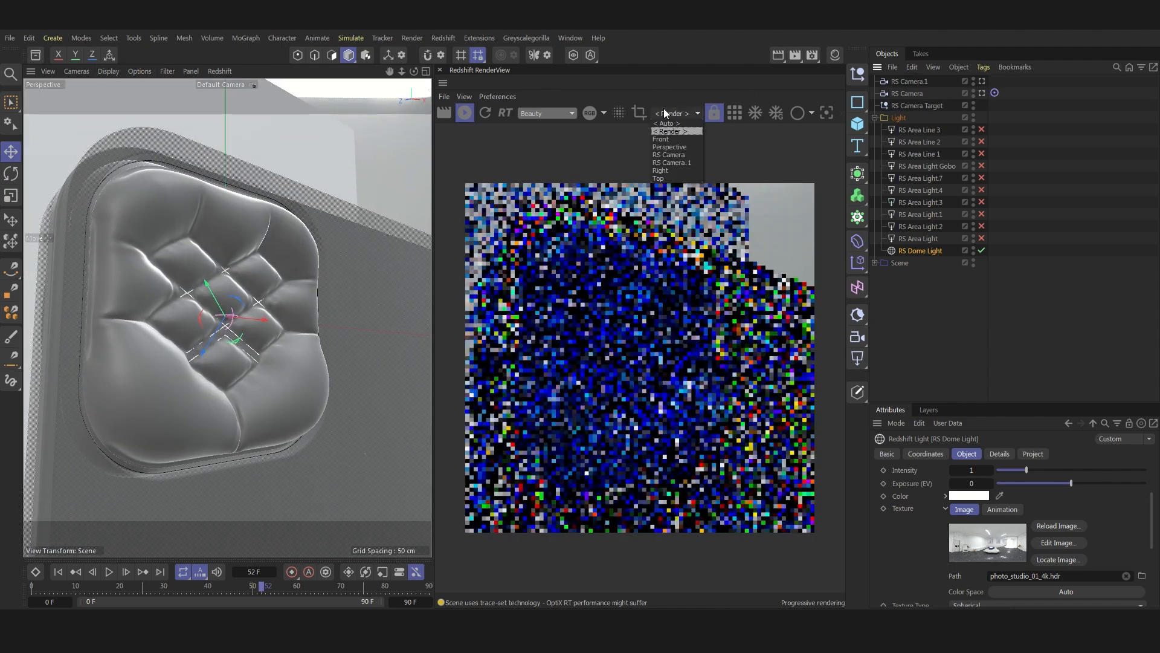
click(687, 155)
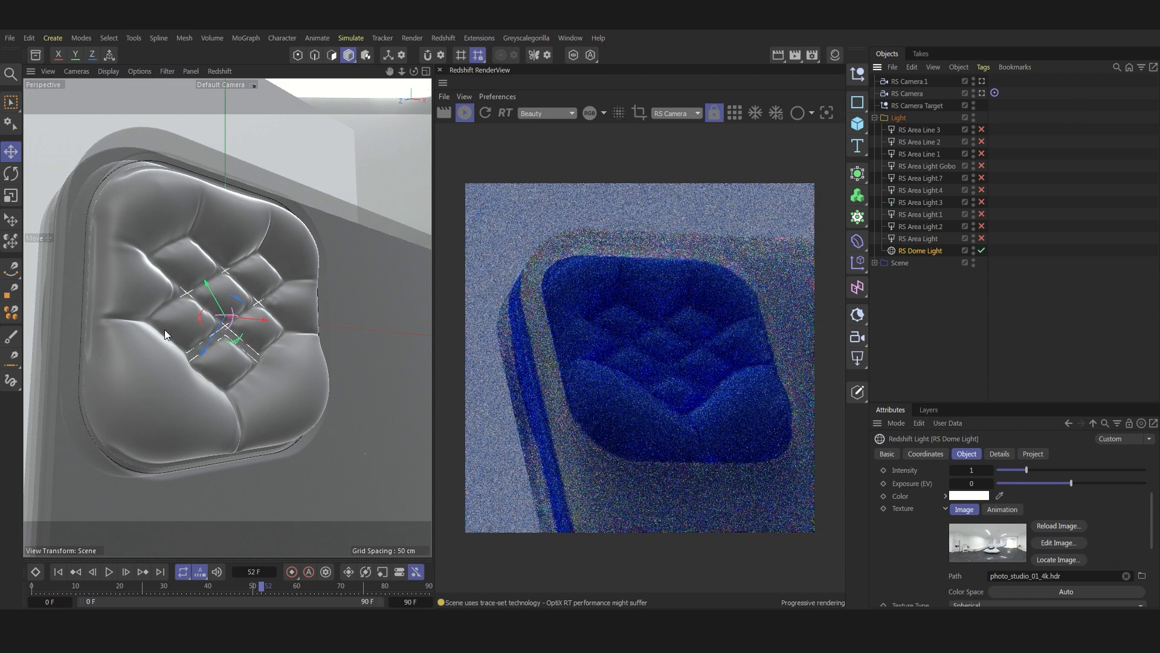
scroll(169, 332, down, 5)
scroll(174, 338, down, 3)
scroll(92, 360, up, 2)
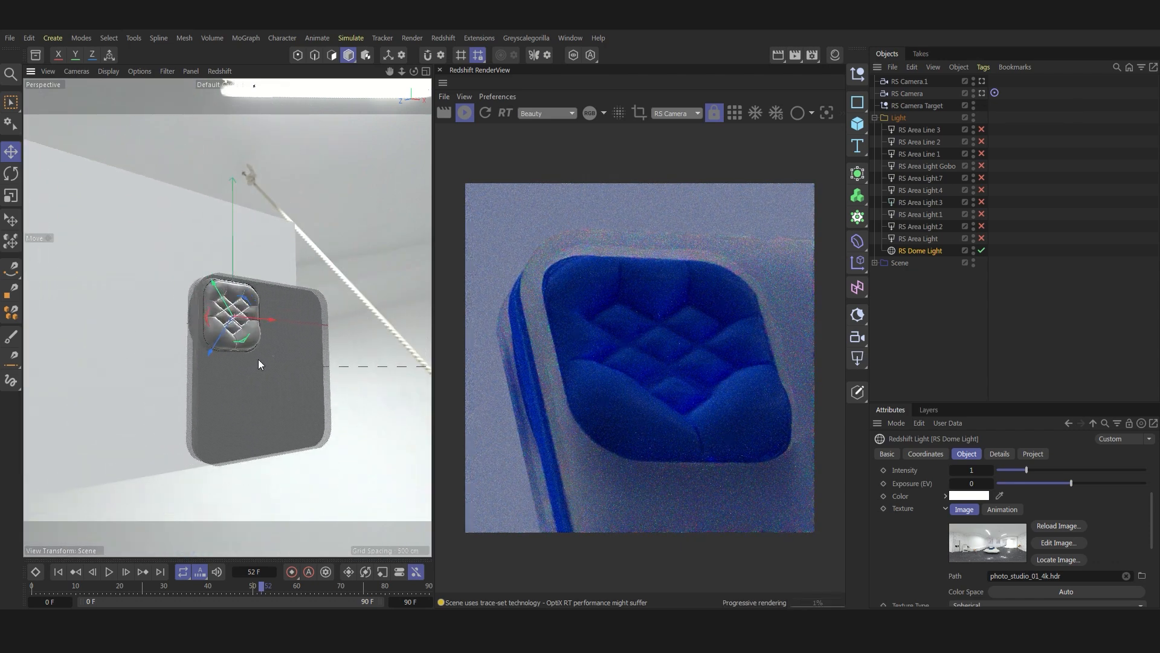
Step: Enable RS Area Light, RS Area Light.2, RS Area Light.1 and RS Area Light.3 one by one, checking each in the render
click(982, 238)
click(908, 237)
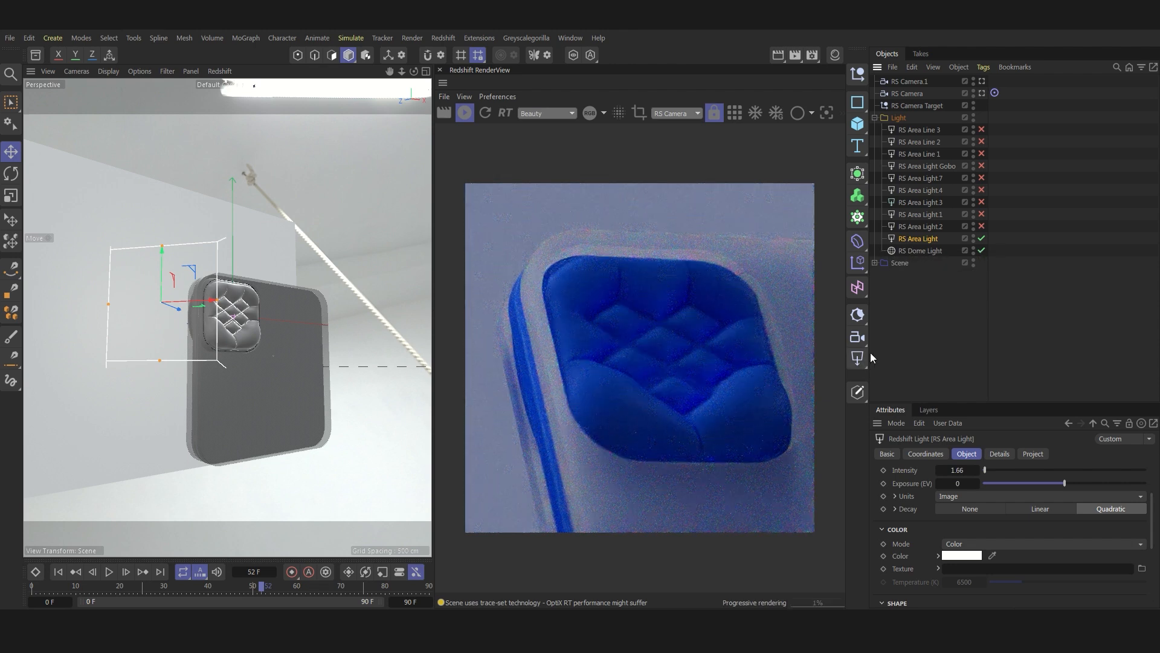
click(931, 232)
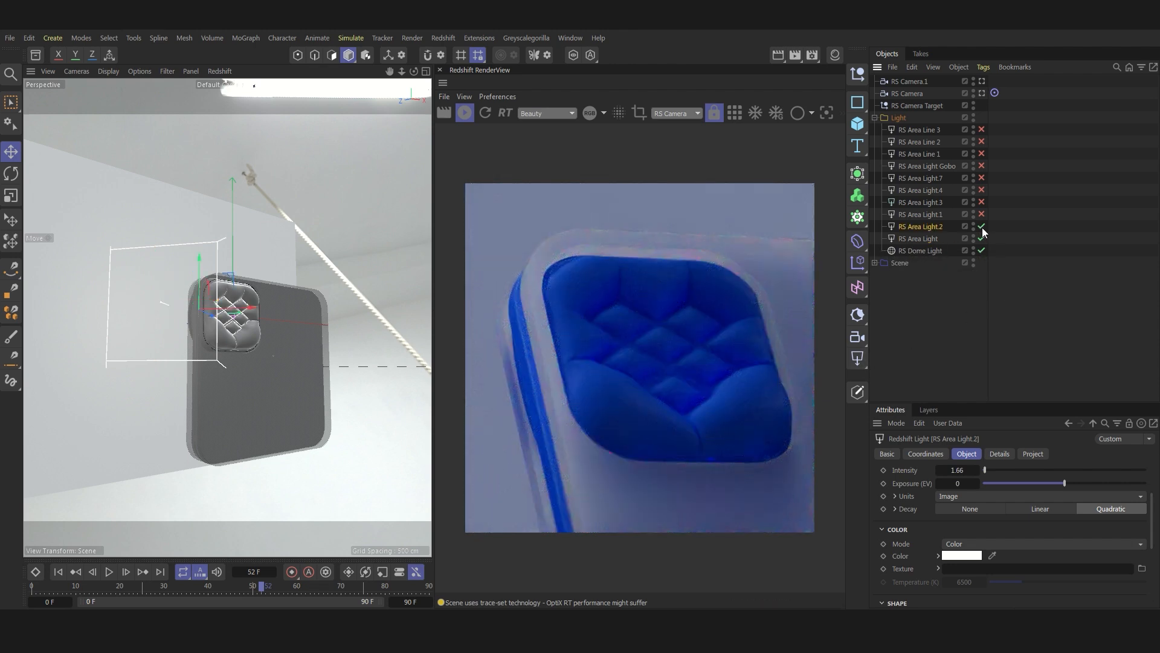
click(981, 226)
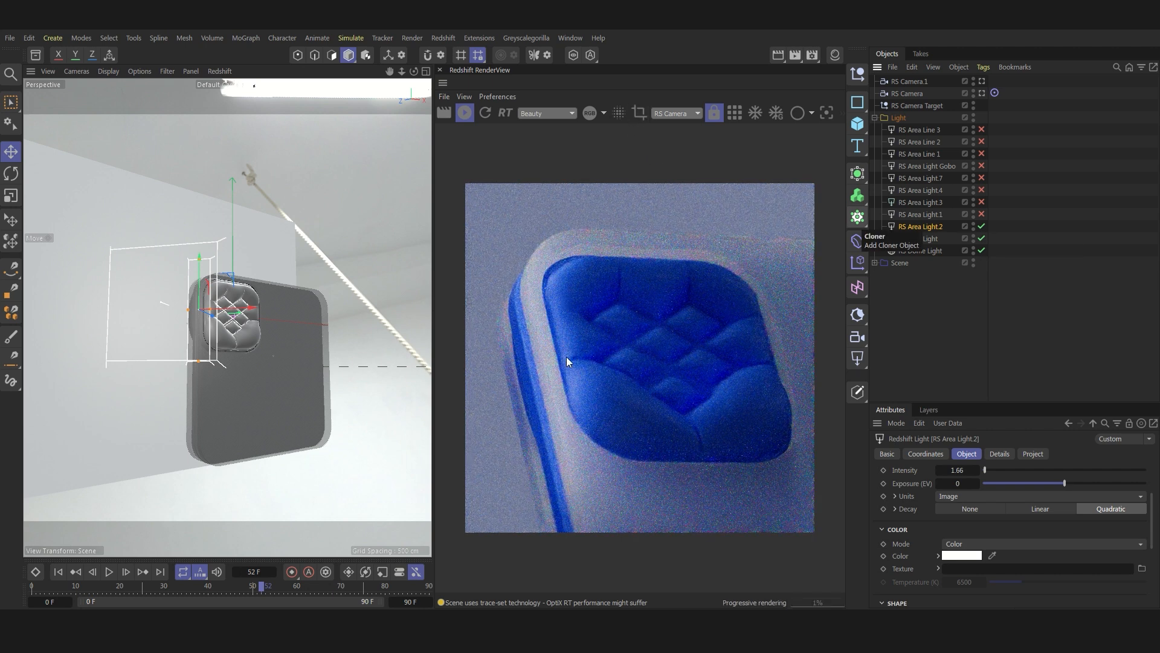
click(931, 215)
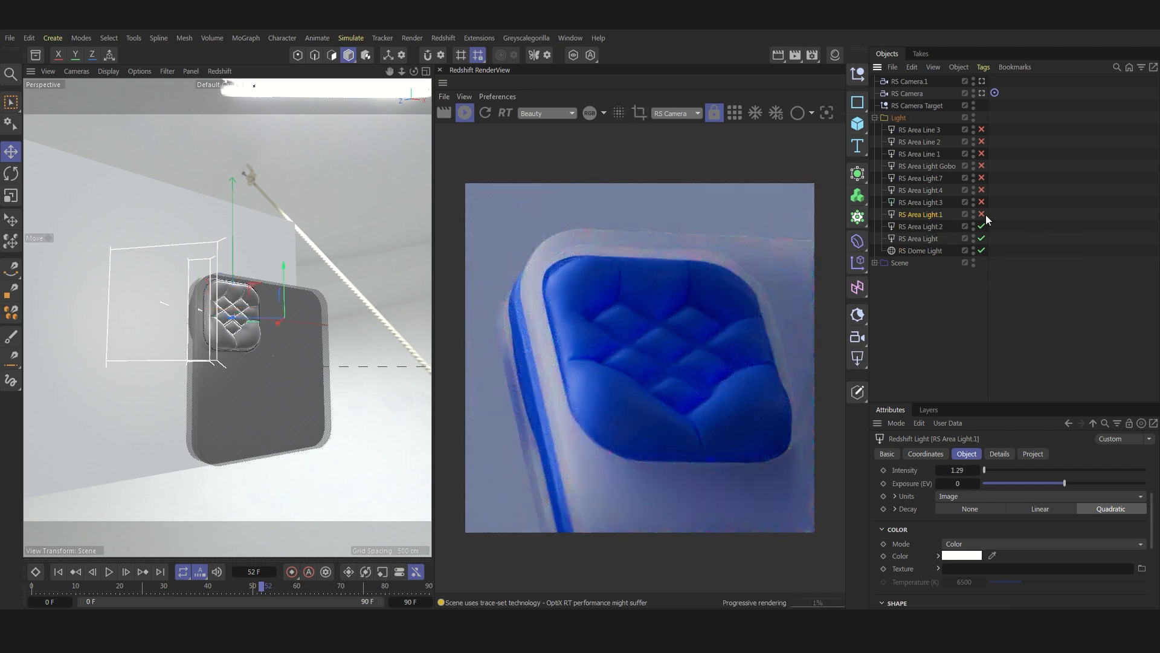
click(982, 215)
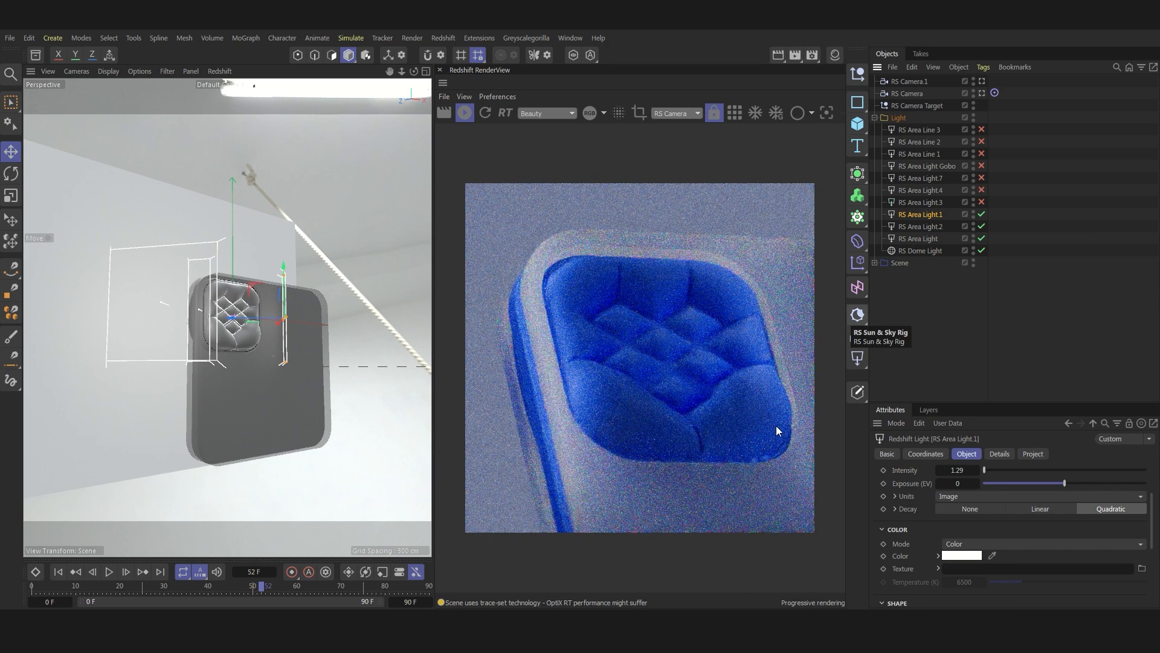
click(933, 204)
click(982, 203)
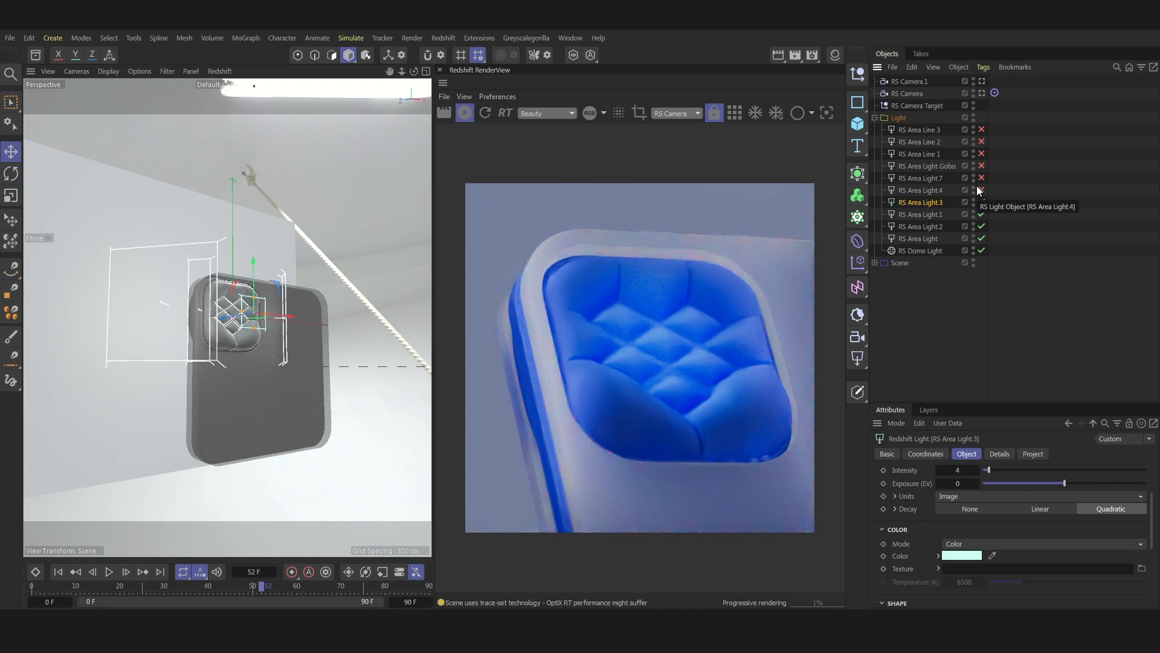
Step: Enable RS Area Light.4, inspect its position behind the object and rename it RS Area Light BG
click(982, 189)
click(914, 190)
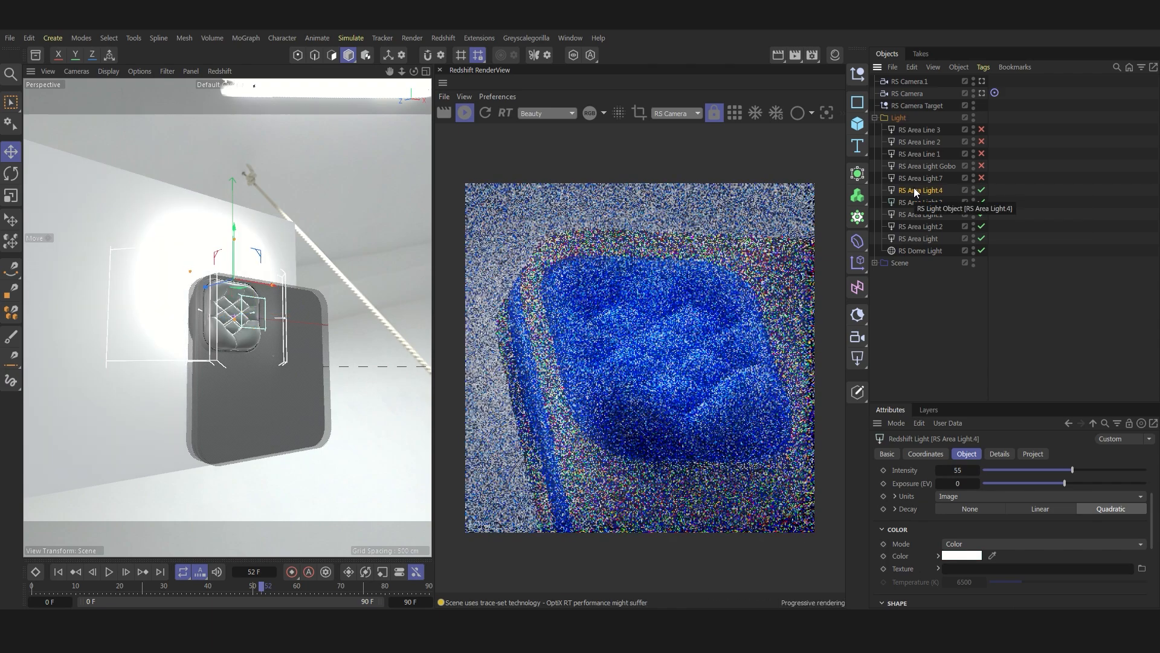
alt+drag(209, 250, 206, 179)
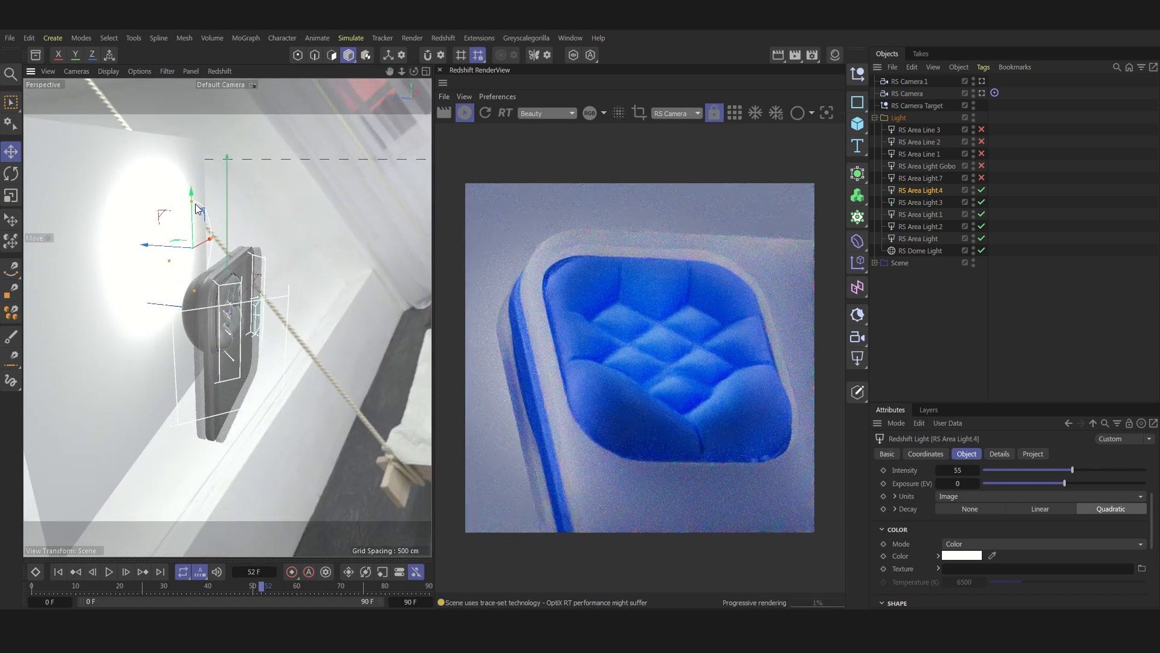
double_click(944, 191)
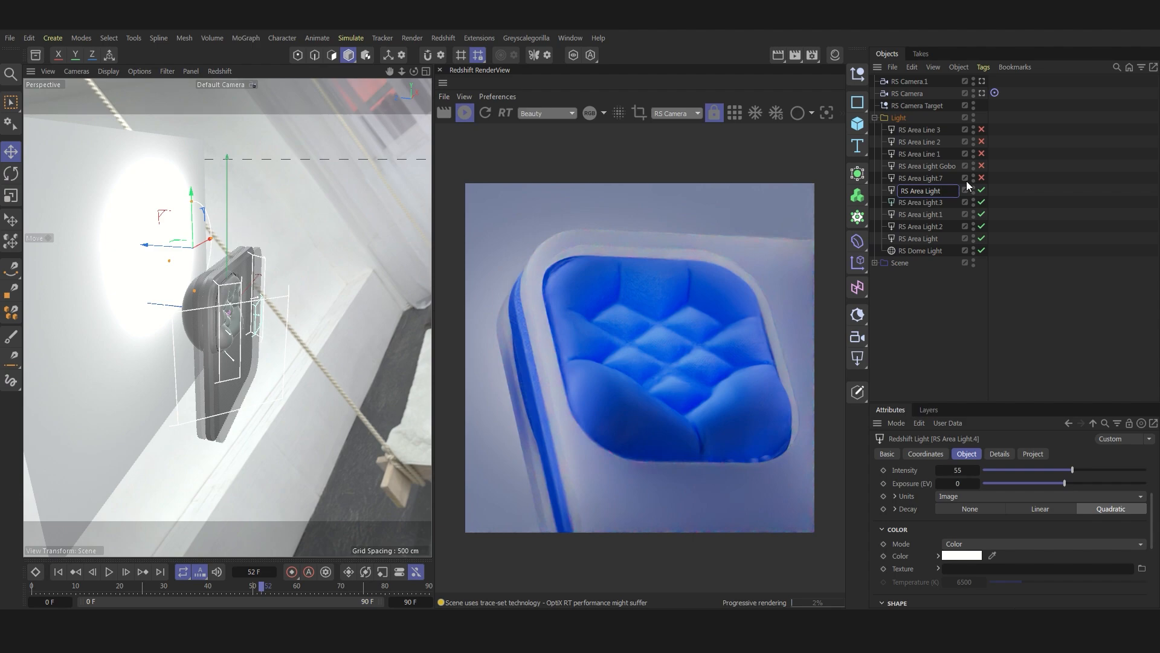
text(BG)
key(Return)
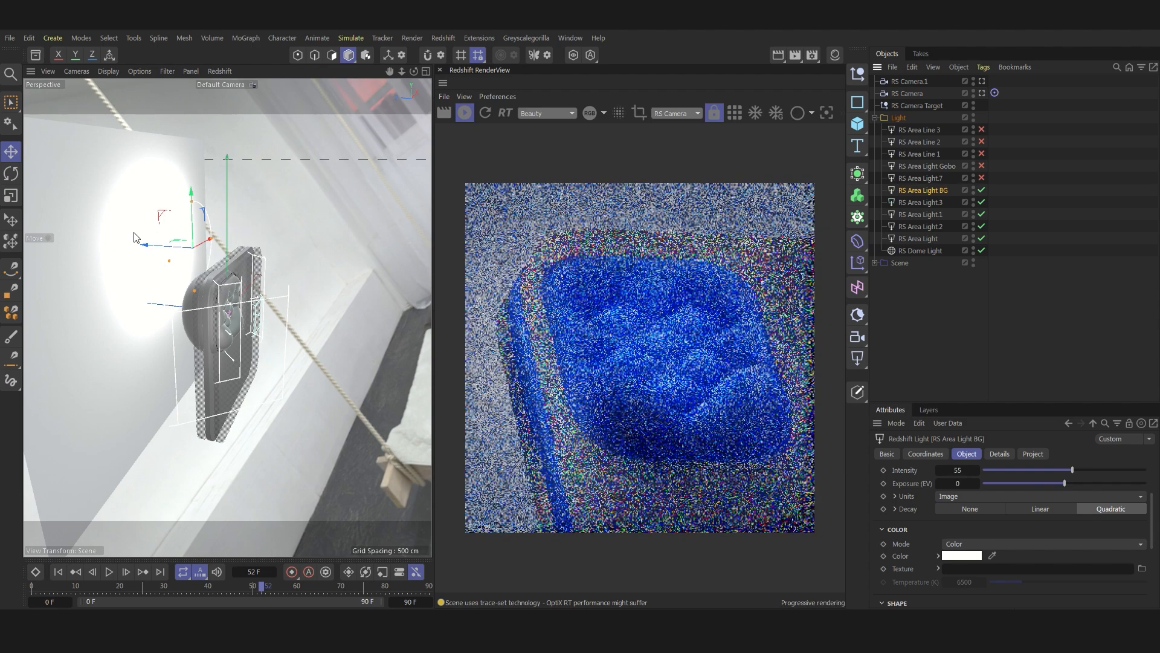
Step: Enable RS Area Light.7 and inspect its position in front of the object
click(946, 176)
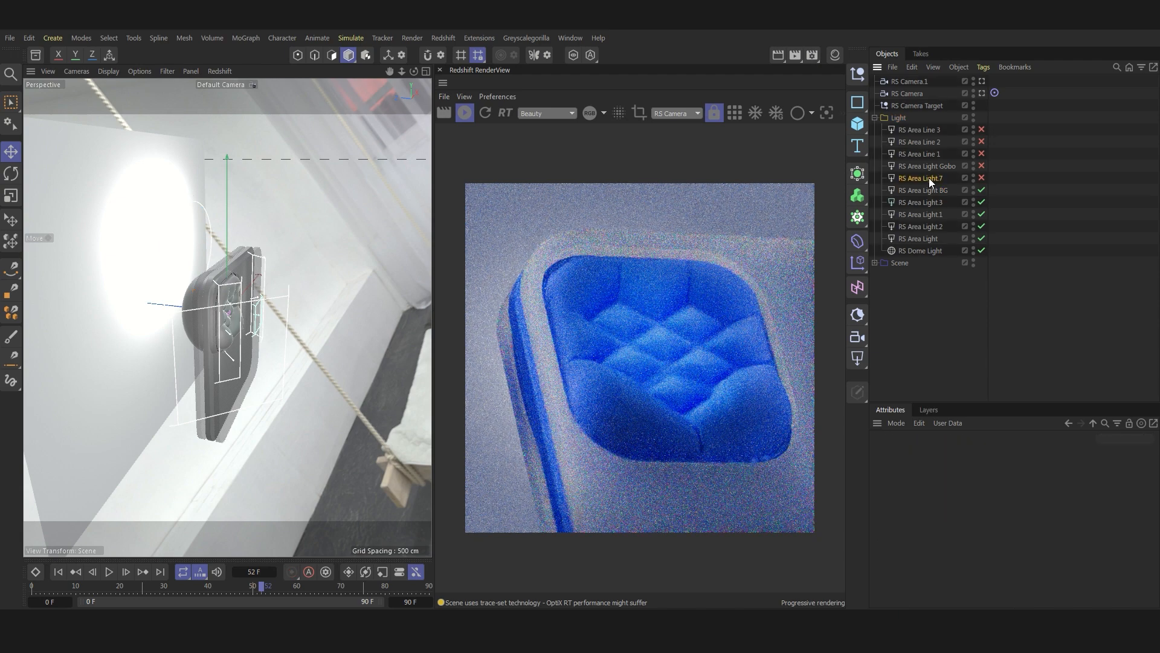
click(983, 177)
click(934, 177)
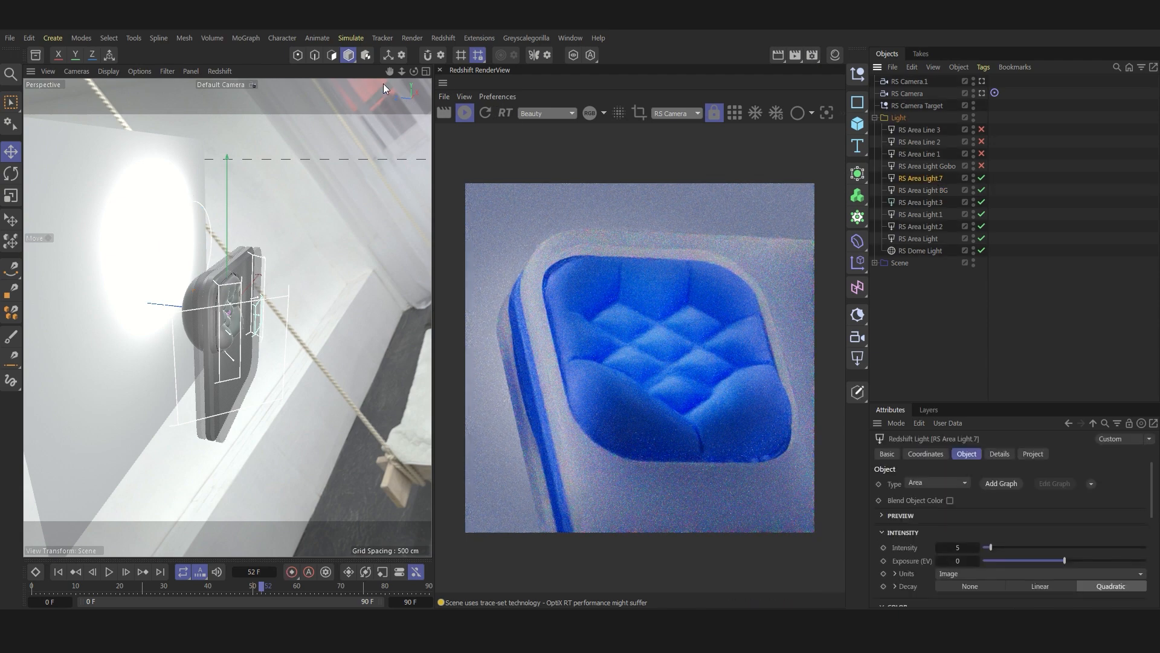
drag(414, 73, 469, 58)
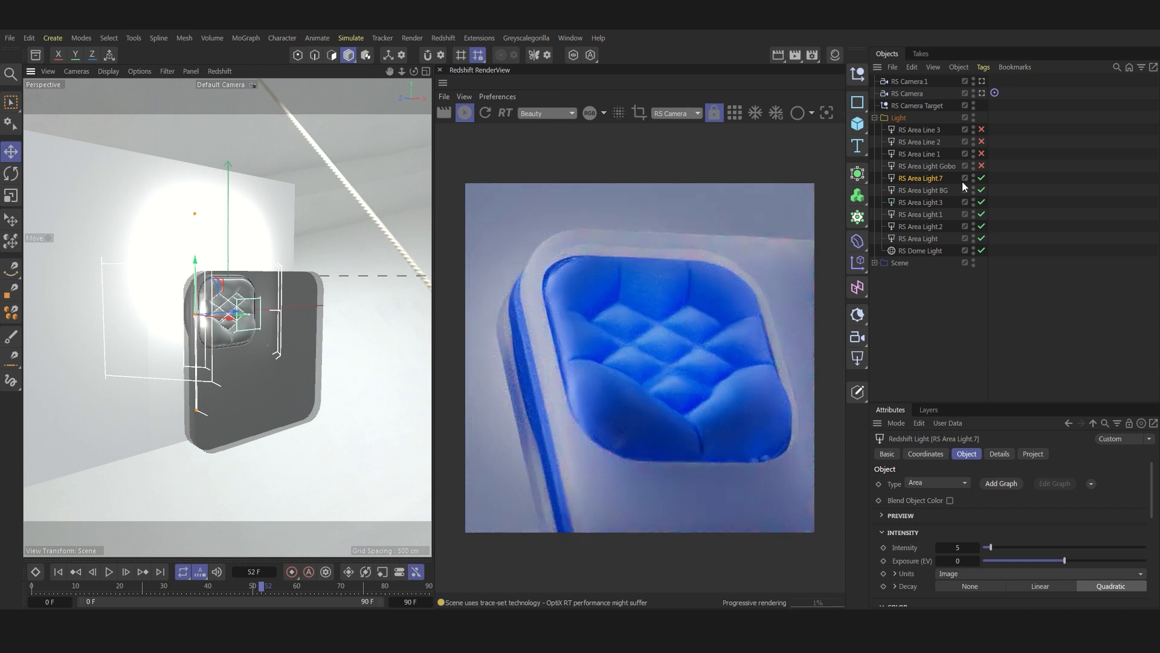
Step: Enable RS Area Light Gobo and review its window-blinds image texture settings
click(927, 166)
click(982, 166)
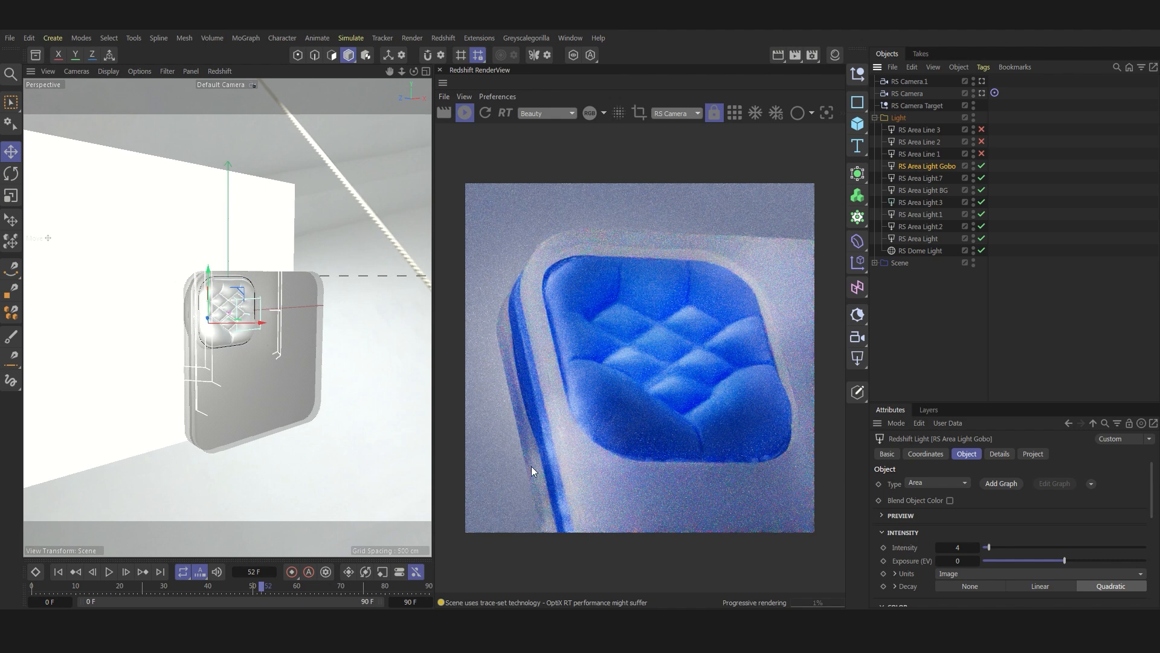
scroll(953, 538, down, 5)
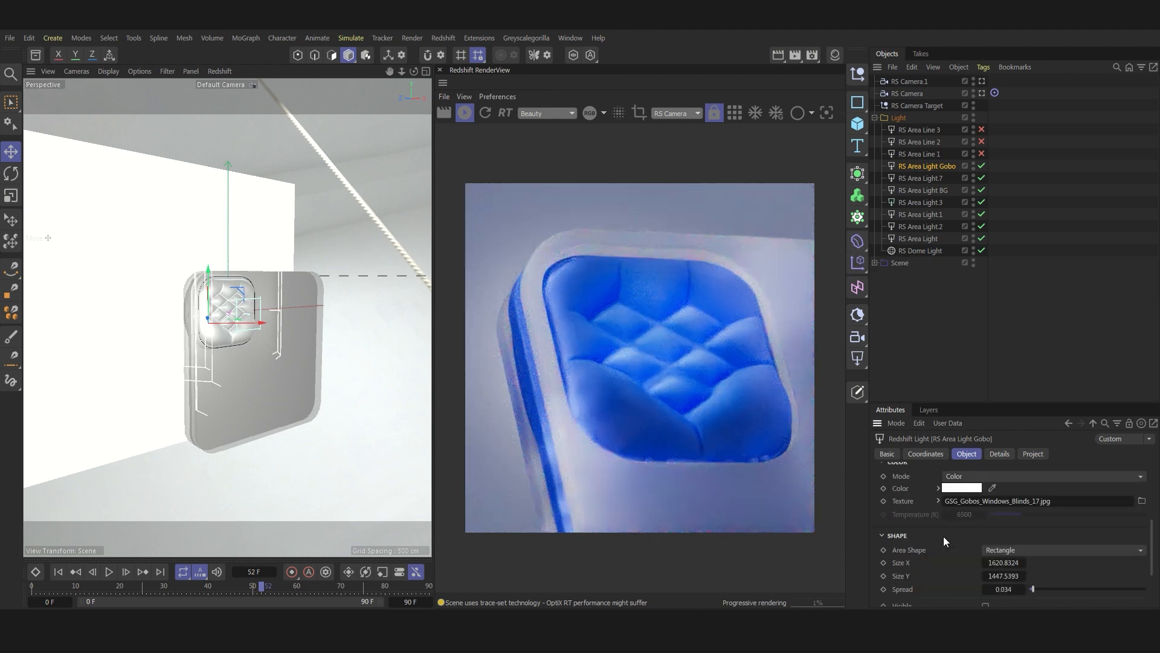
click(939, 501)
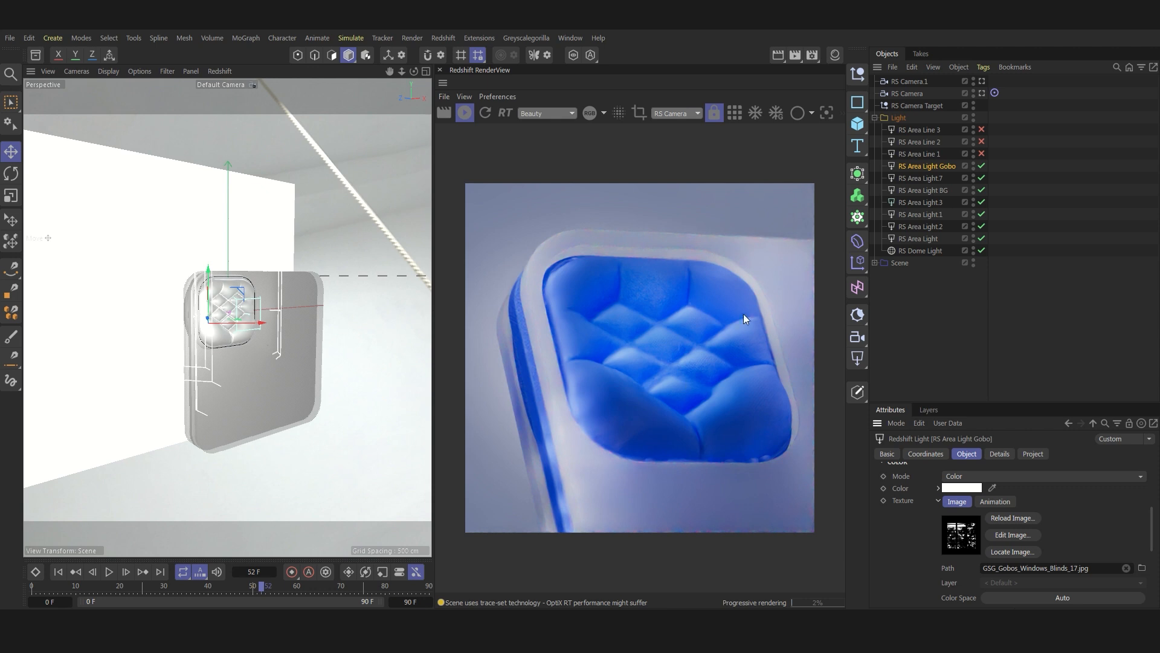
Step: Enable RS Area Line 1, RS Area Line 2 and RS Area Line 3, comparing their thin rectangle shape settings
click(940, 154)
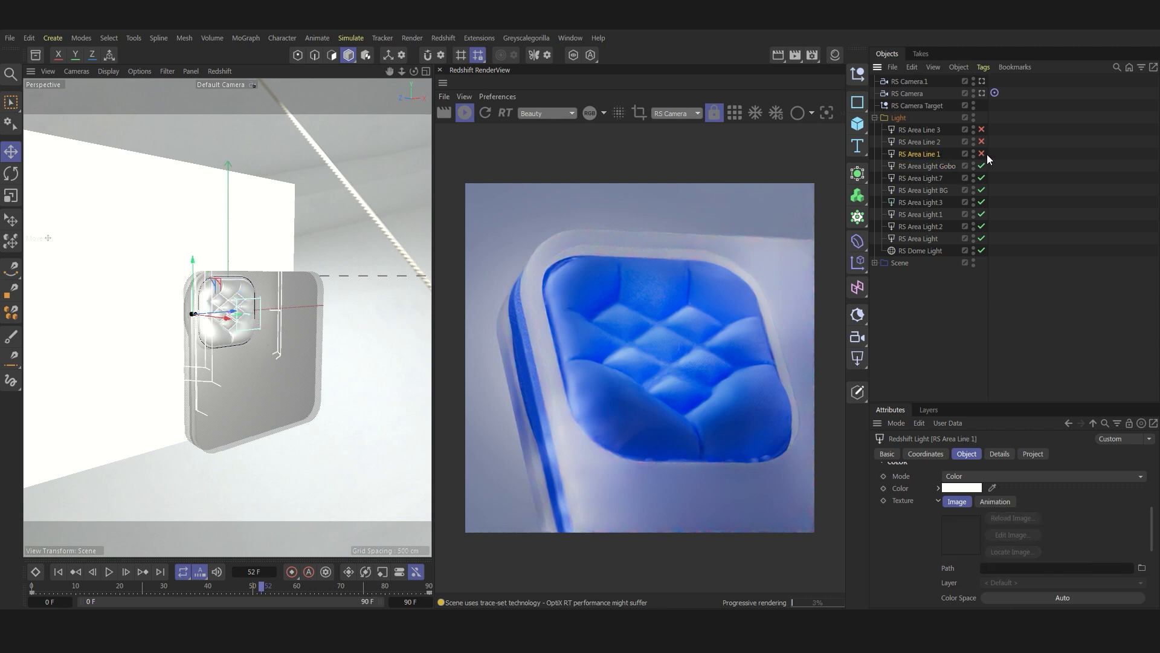
click(982, 154)
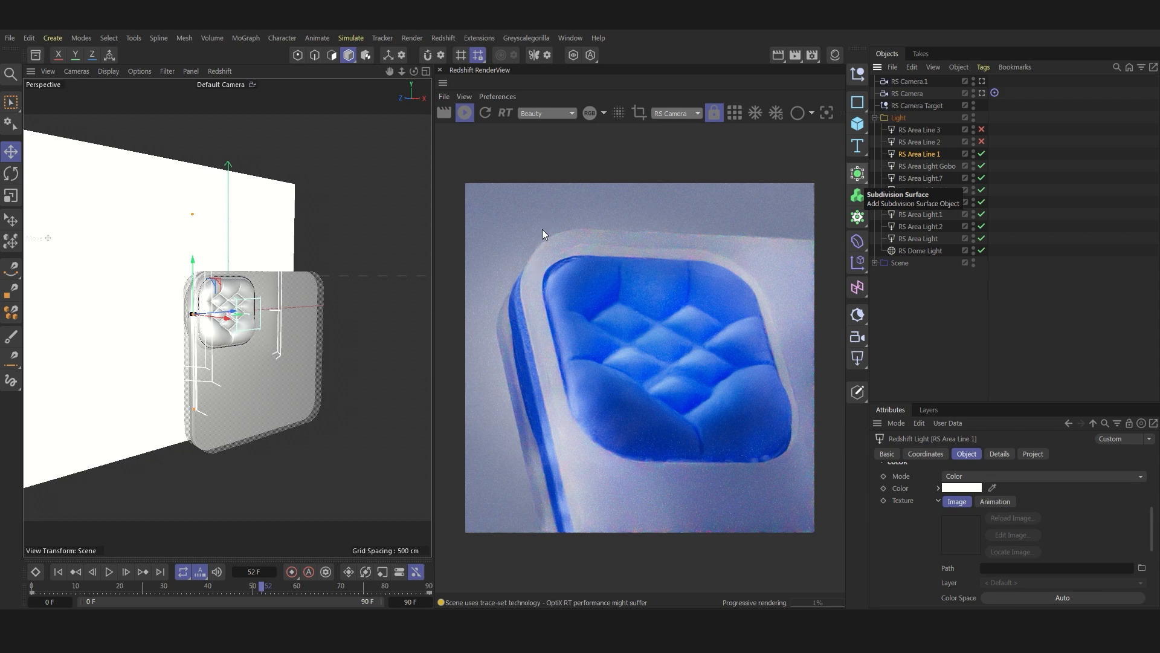
click(981, 142)
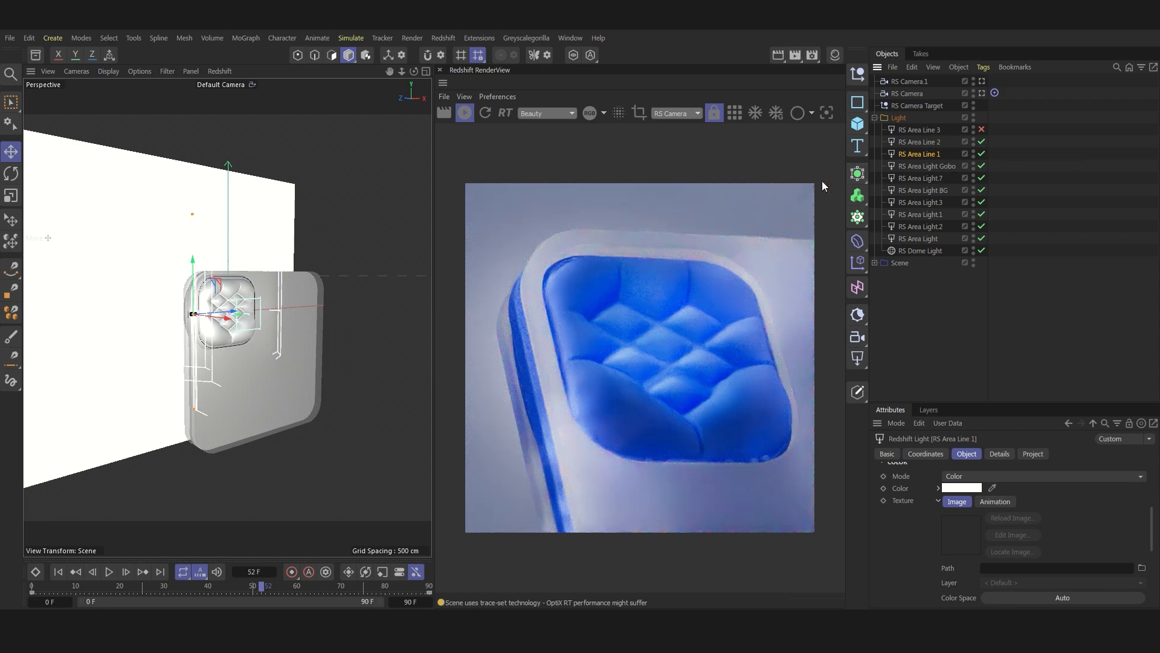
click(189, 306)
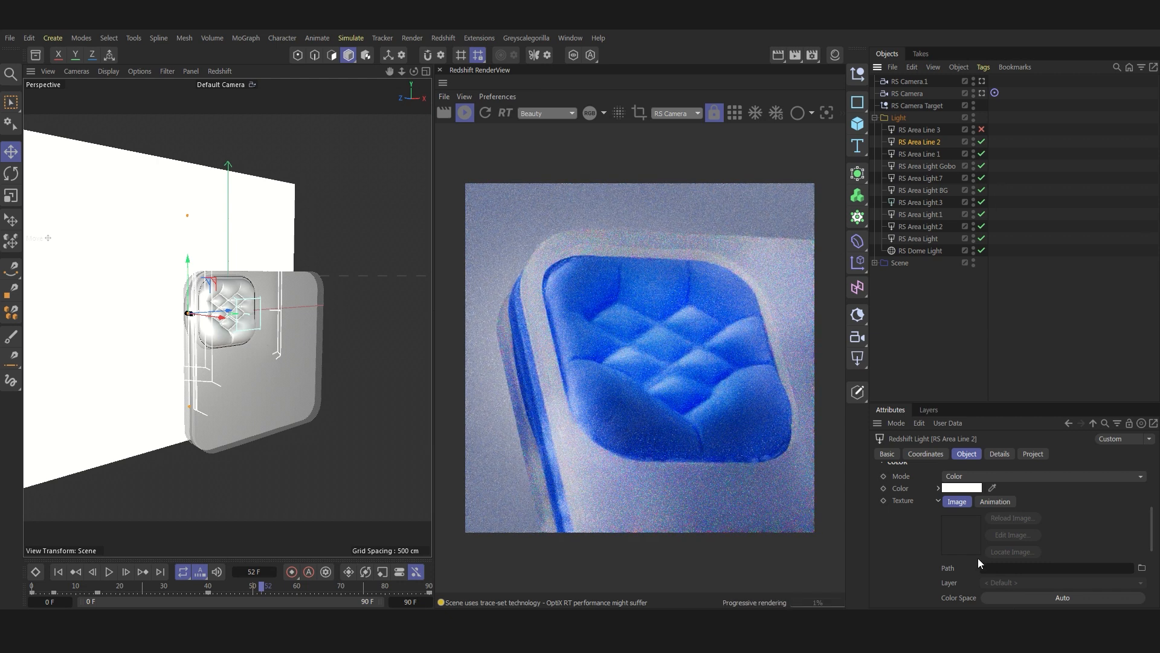
scroll(942, 554, down, 5)
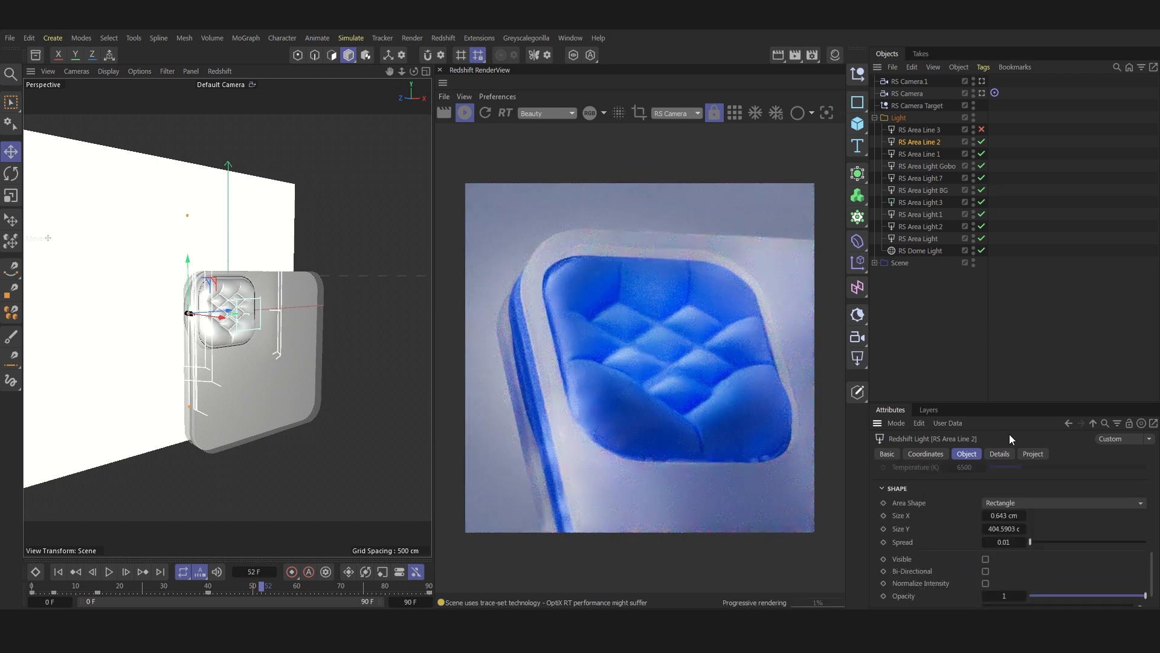
click(928, 154)
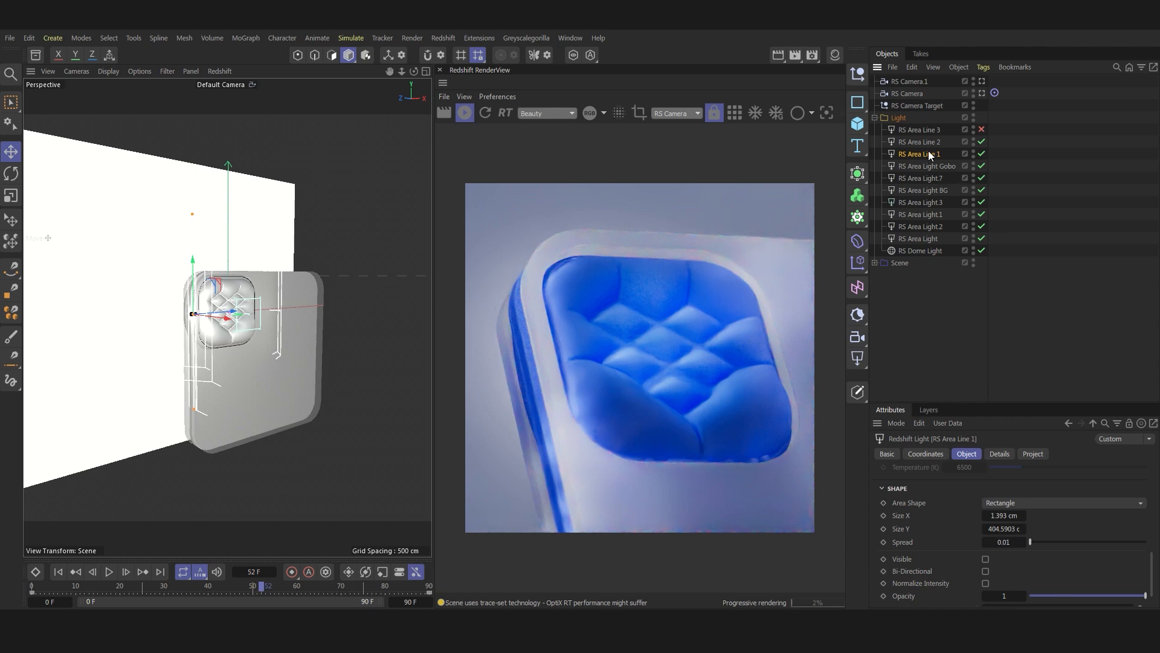
click(935, 129)
click(982, 129)
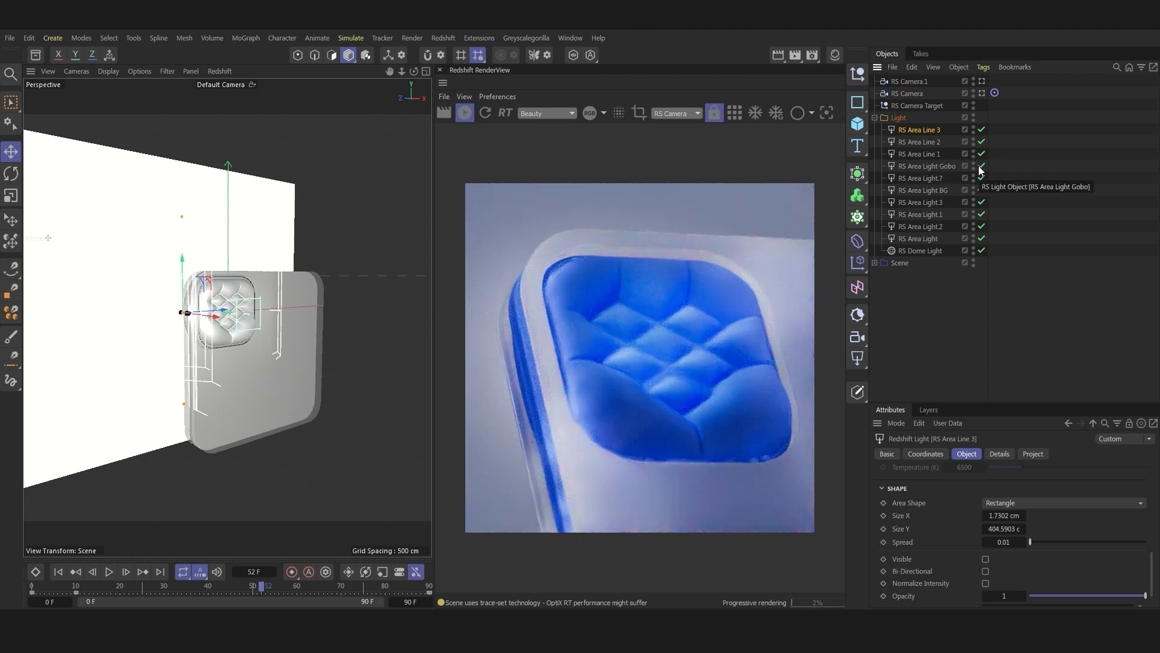
Step: Isolate the three RS Area Line lights in the render, followed by RS Area Light Gobo alone, and inspect the gobo light's texture
drag(982, 166, 982, 250)
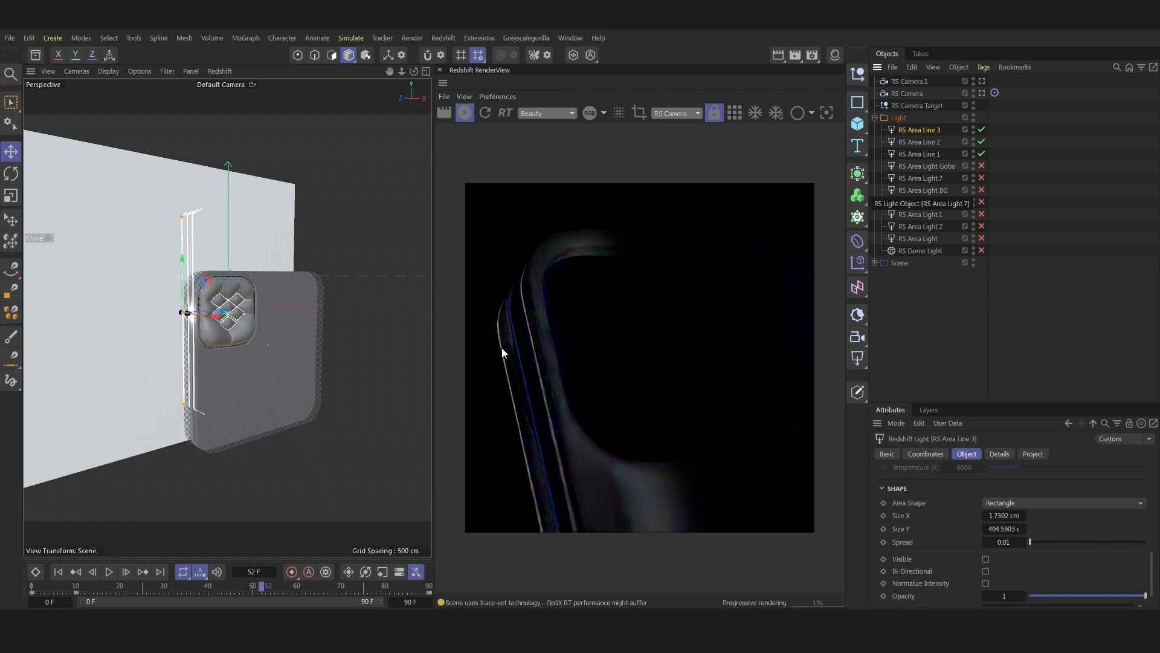
click(982, 154)
click(982, 141)
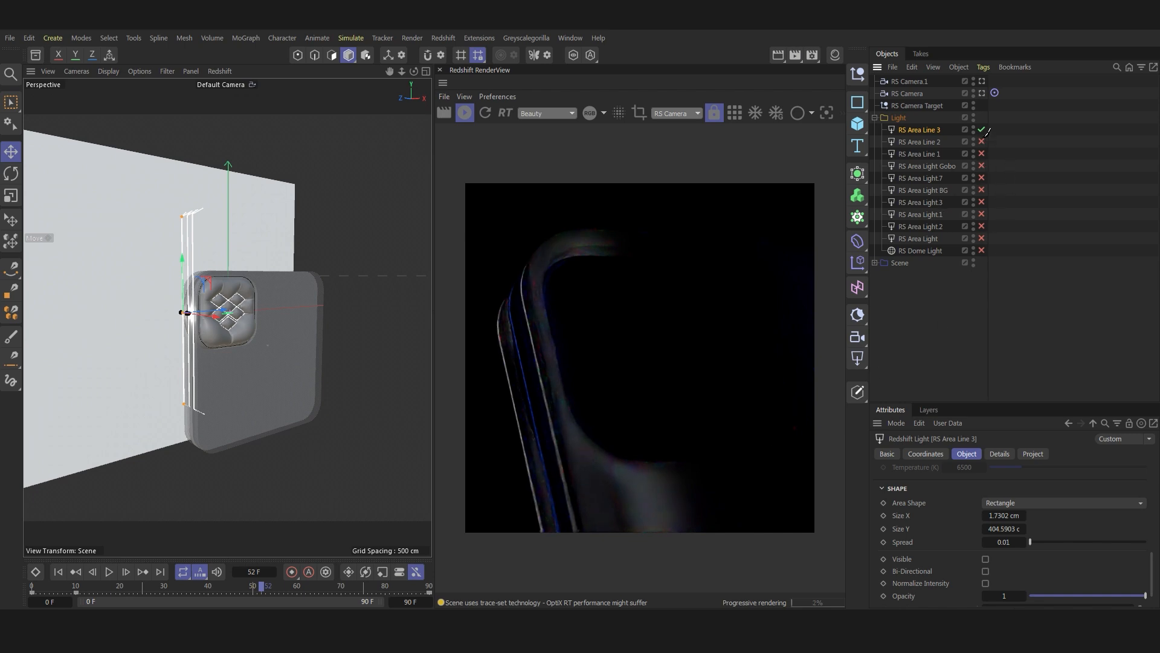
click(981, 165)
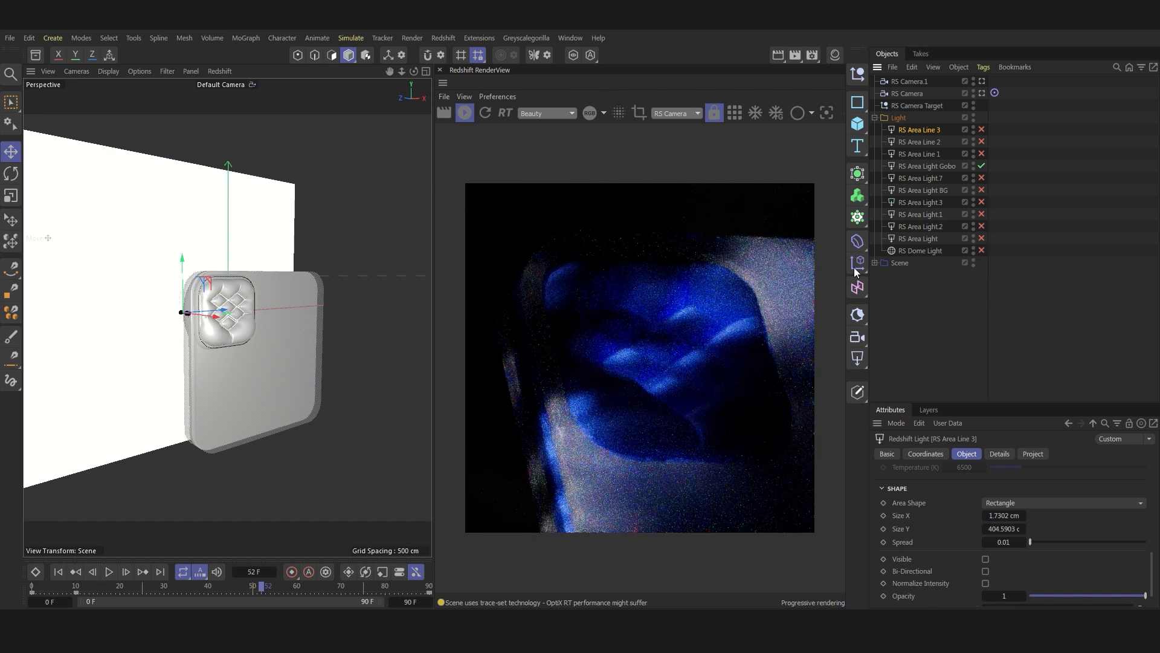
scroll(964, 539, down, 2)
scroll(963, 534, up, 8)
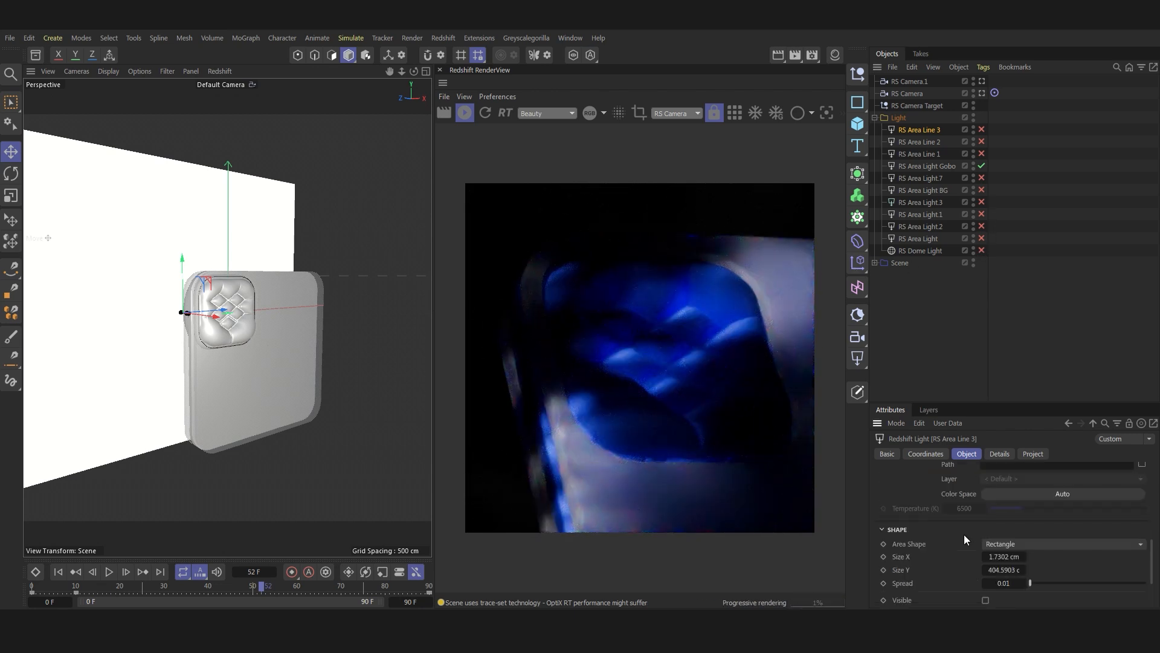
click(938, 166)
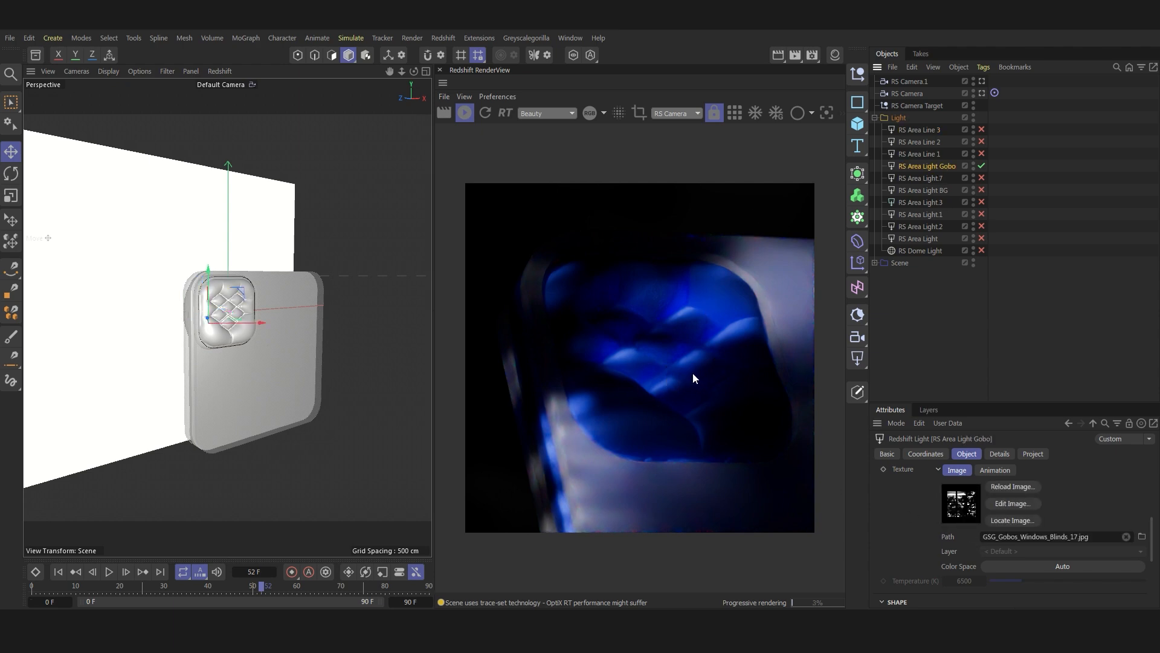
Step: Turn all lights back on, from RS Dome Light to RS Area Line 3, and collapse the Light group
click(982, 166)
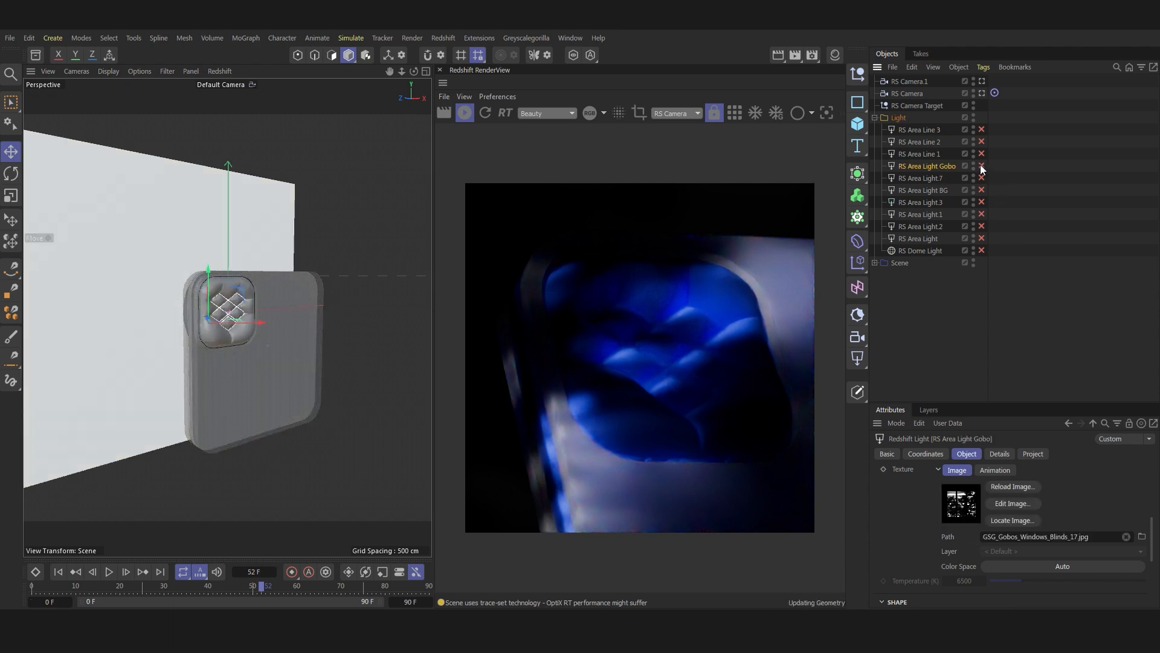
drag(981, 251, 992, 131)
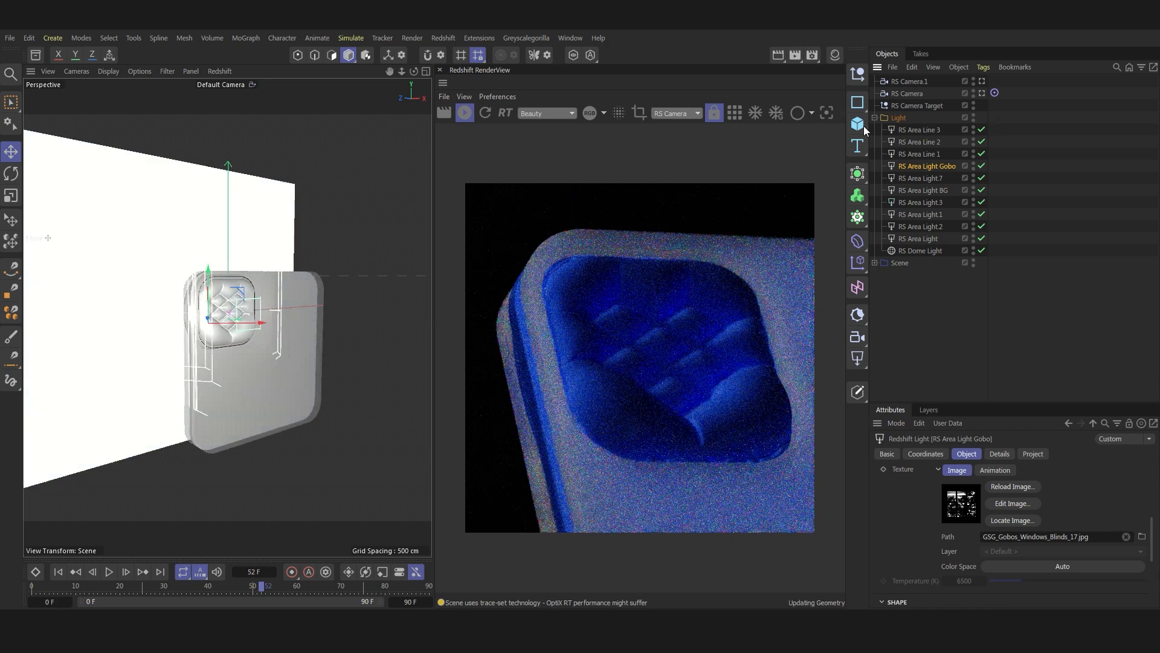
click(874, 118)
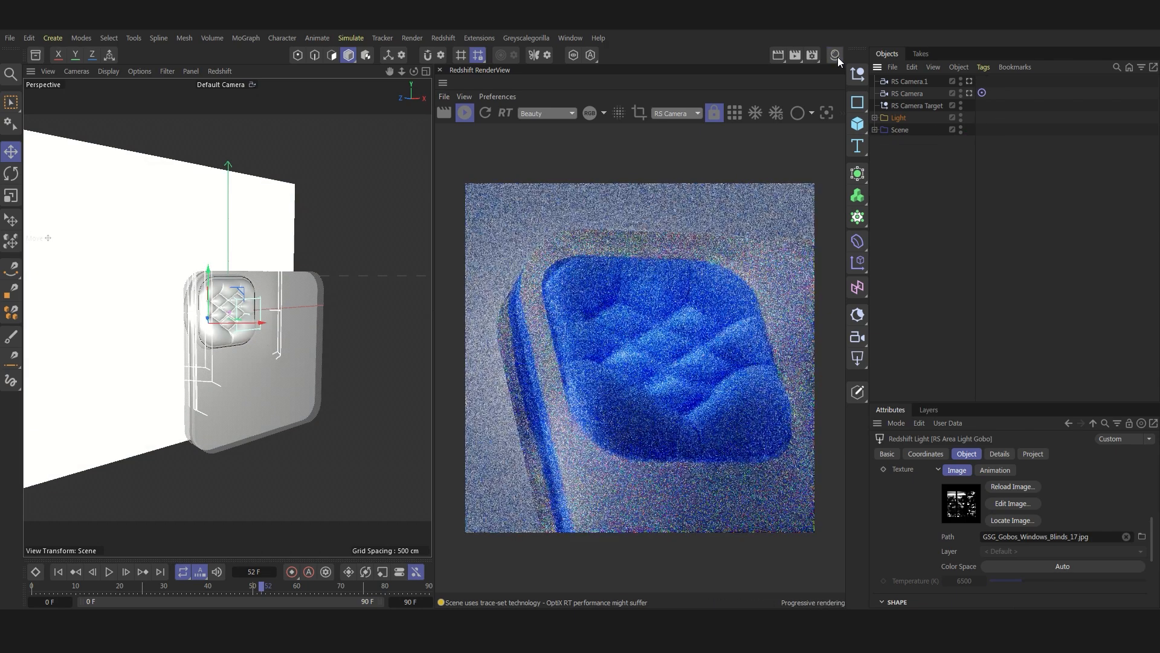
Step: Show the scene's materials, select the quilted Button object and frame it closely in the viewport and render view
click(835, 55)
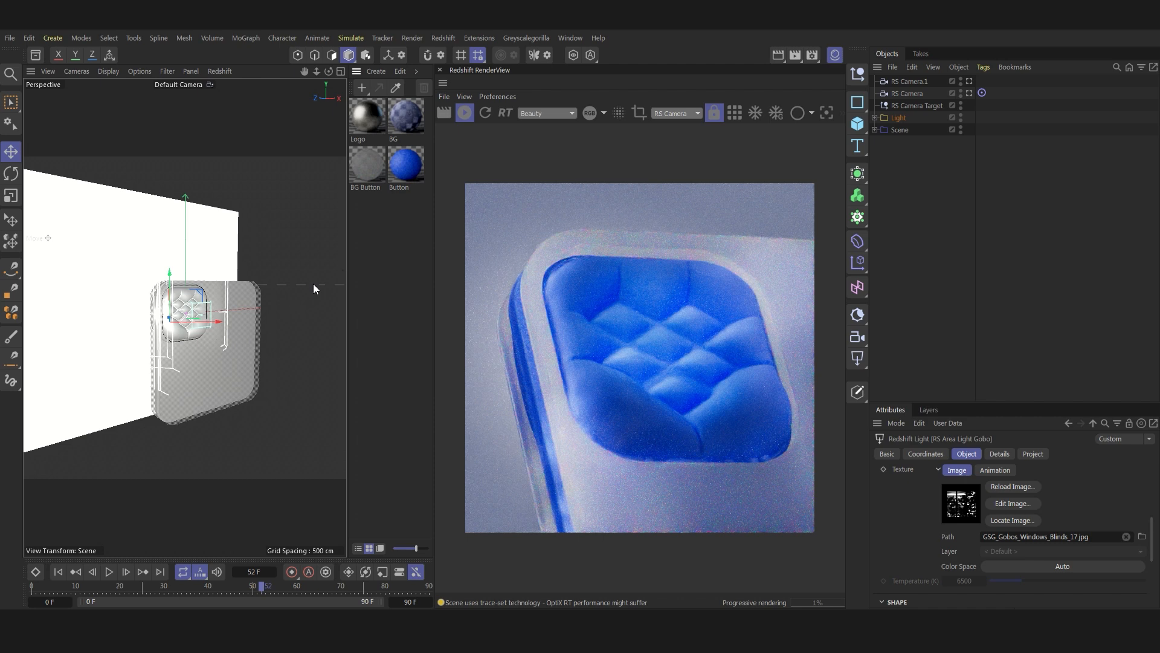
click(125, 230)
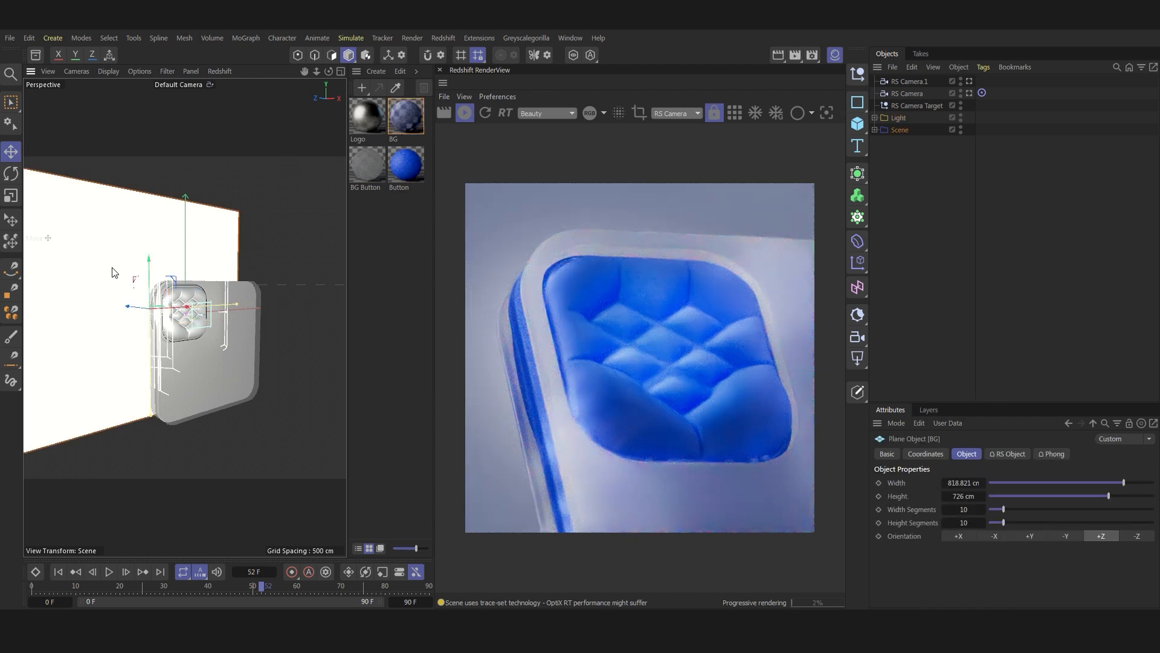
click(197, 299)
key(o)
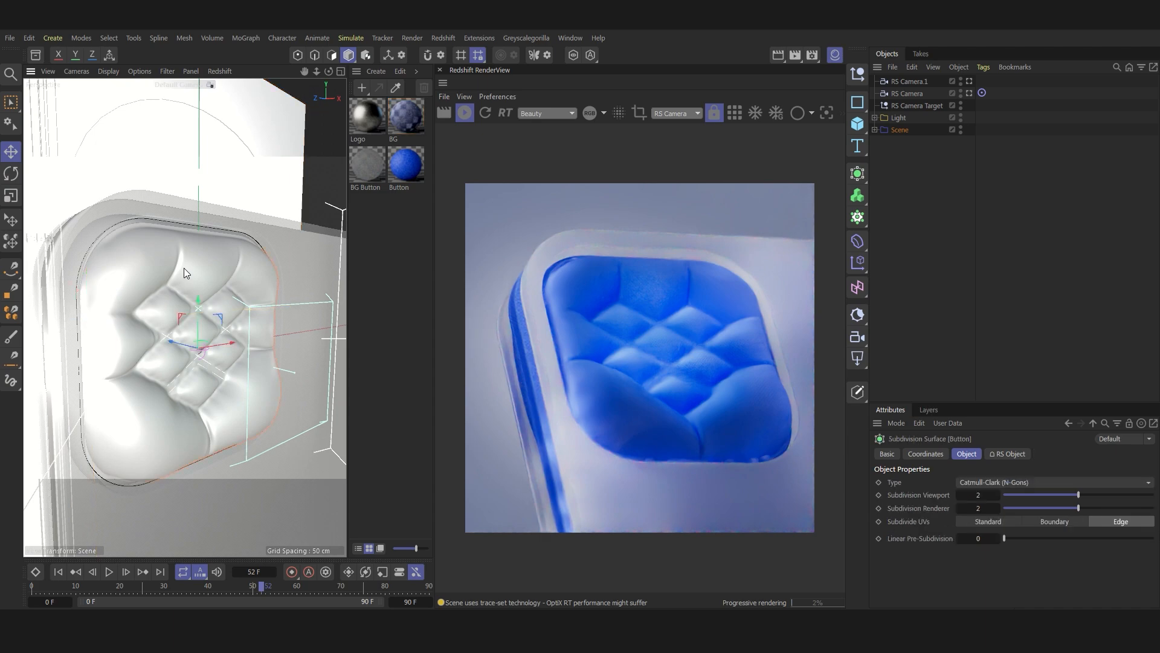
scroll(184, 267, up, 5)
scroll(576, 284, up, 5)
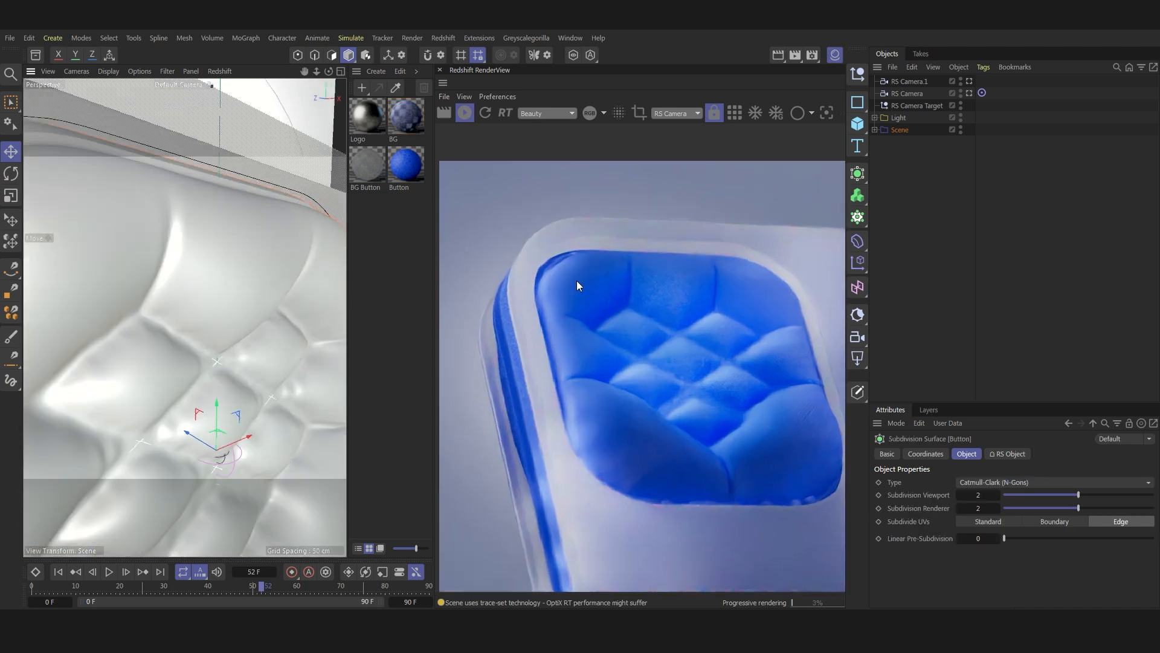
Step: Limit the live render to a small region over the upper-left quilted section of the blue button
click(639, 113)
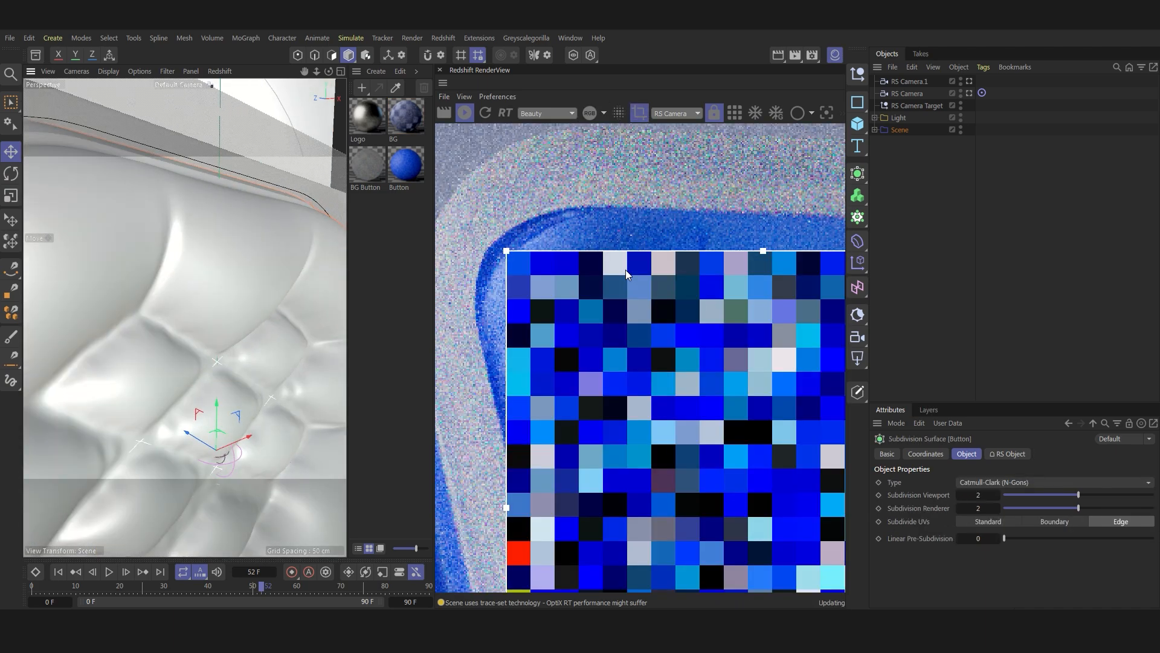
drag(507, 251, 579, 227)
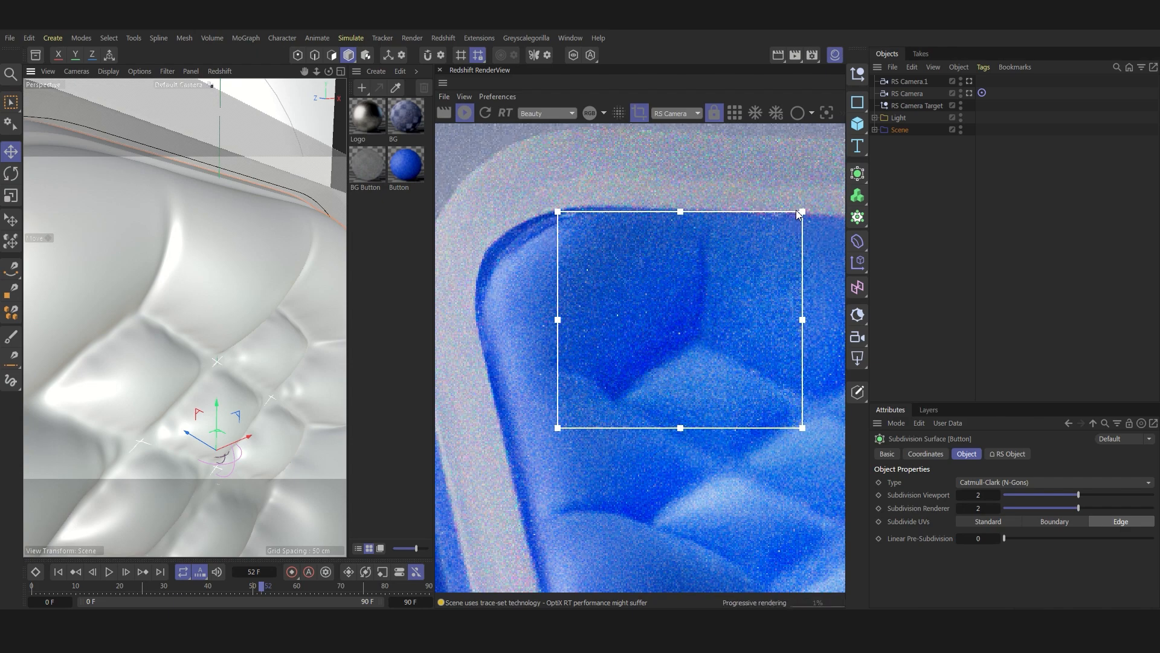
drag(801, 211, 700, 277)
drag(653, 328, 644, 279)
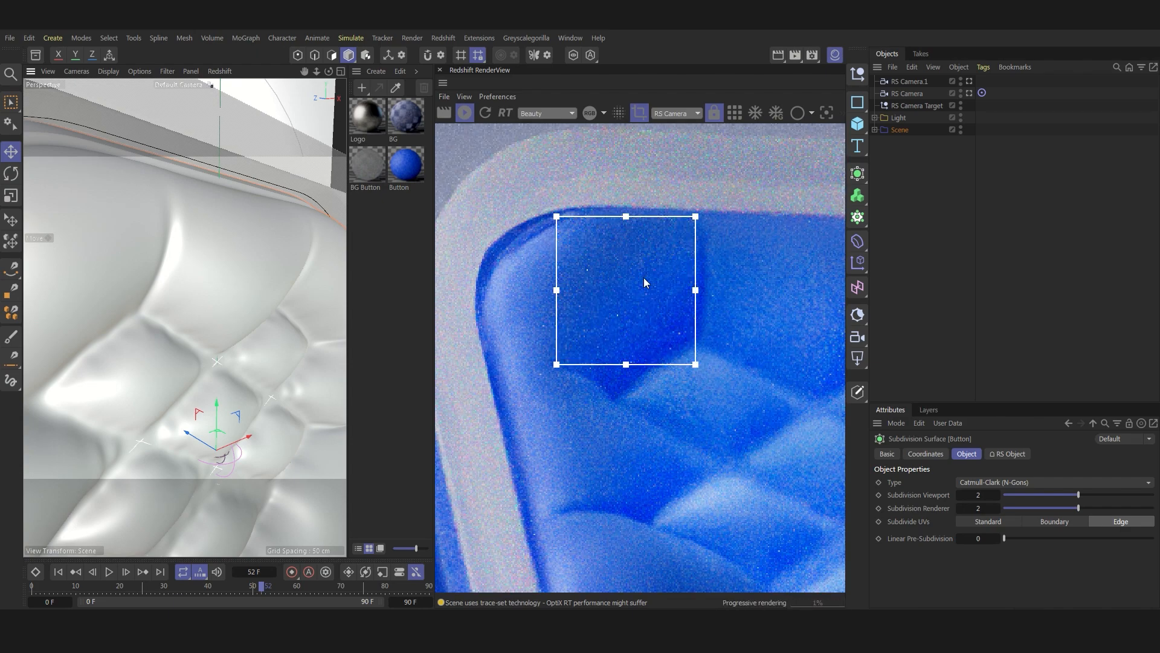
scroll(611, 267, up, 2)
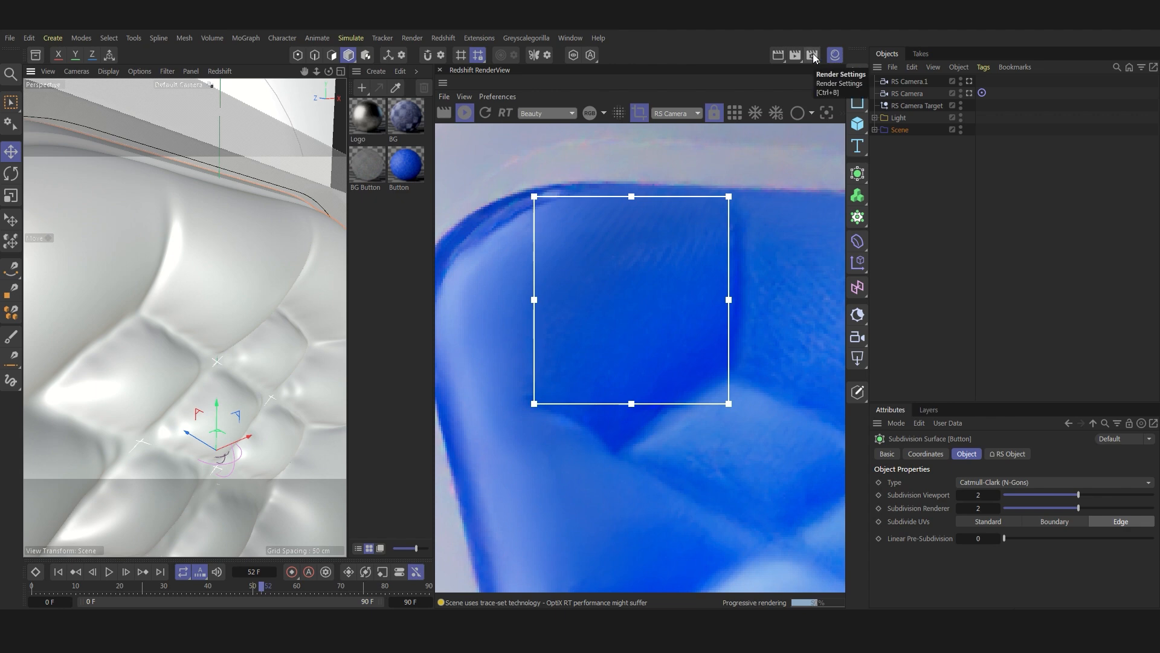
Step: Open the Button material's node graph at its Normal Map settings and keep the window clear of the render region
click(419, 173)
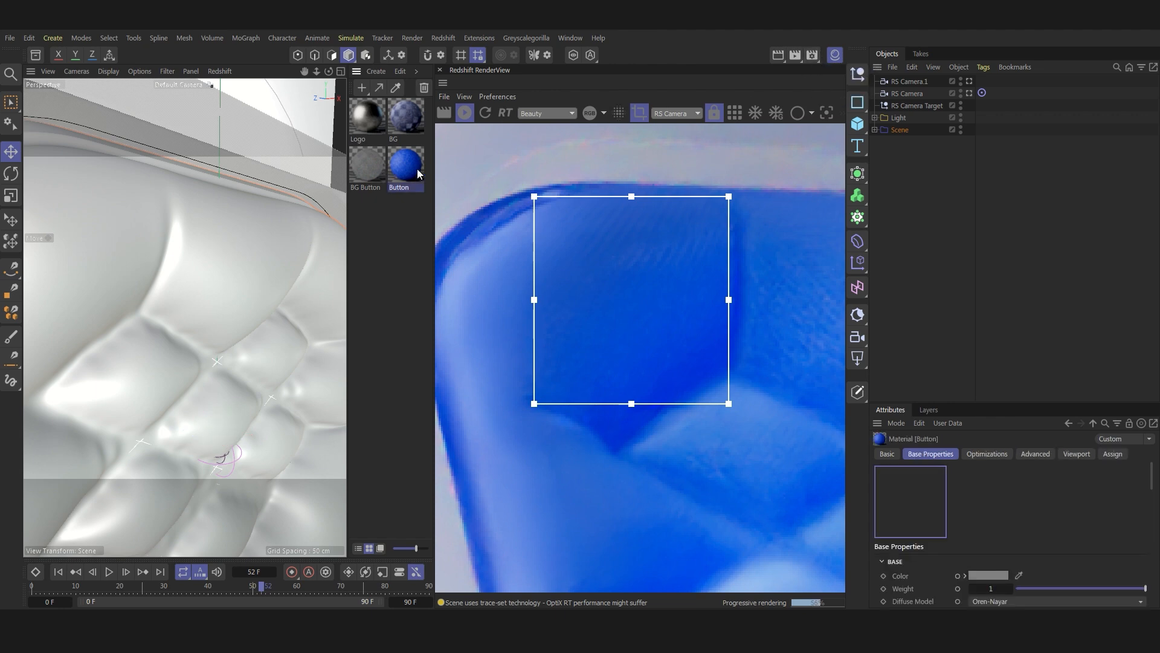
double_click(419, 174)
drag(712, 161, 283, 138)
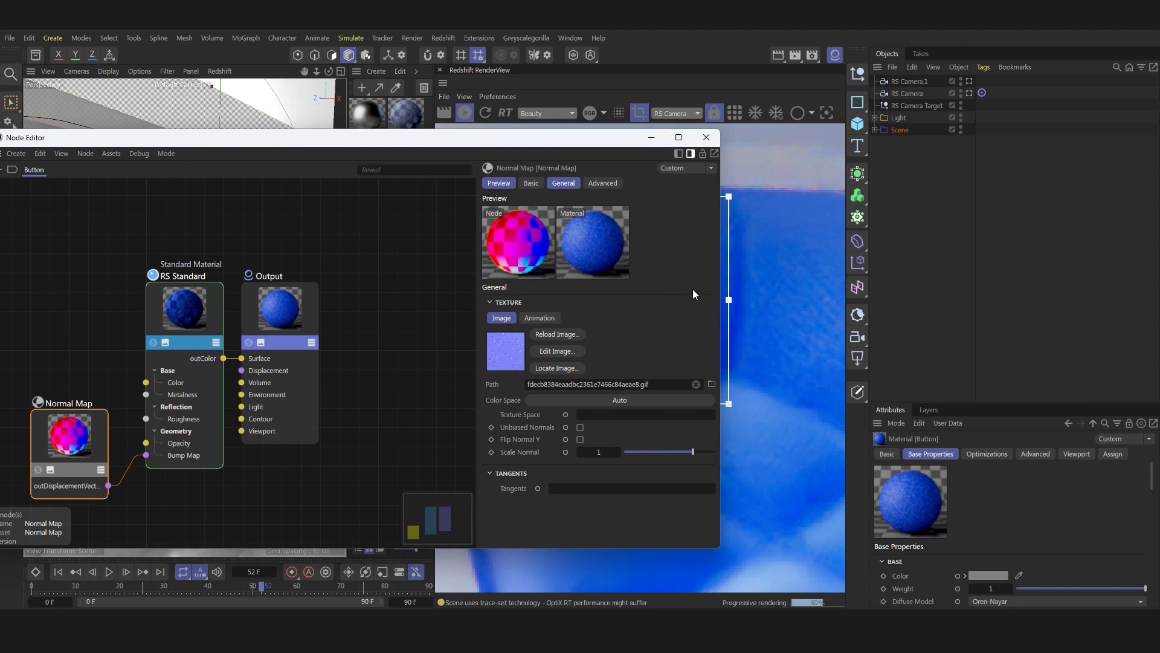
drag(721, 293, 398, 295)
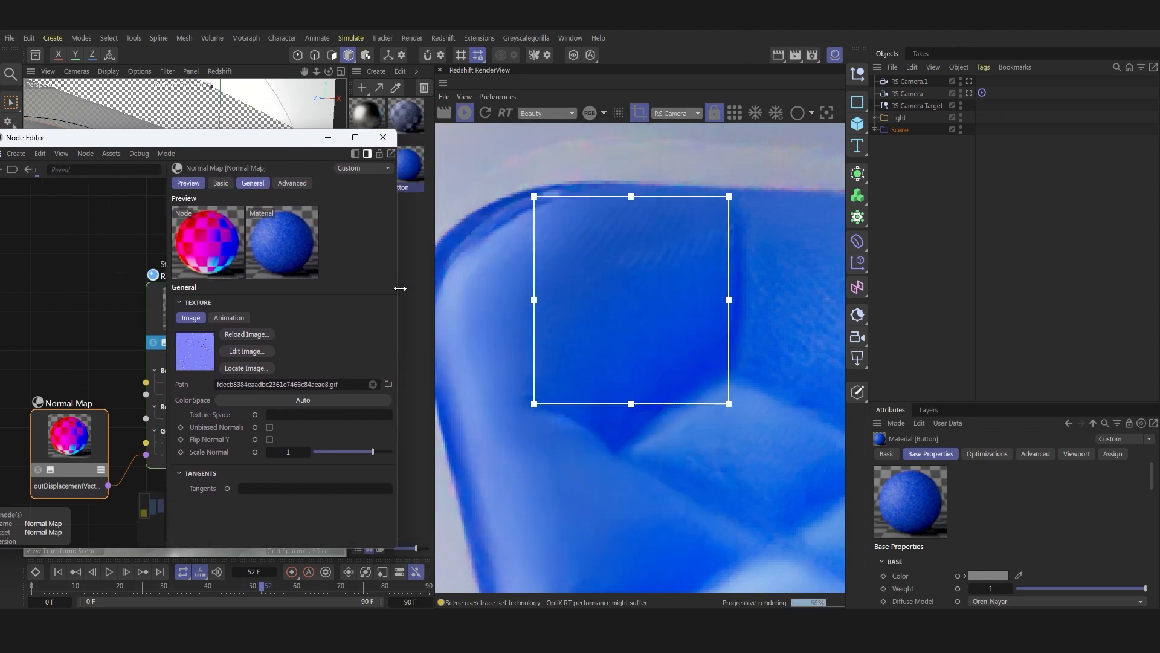
Step: Turn off Denoising in the basic Redshift render settings and inspect the surface detail inside the render region
click(811, 57)
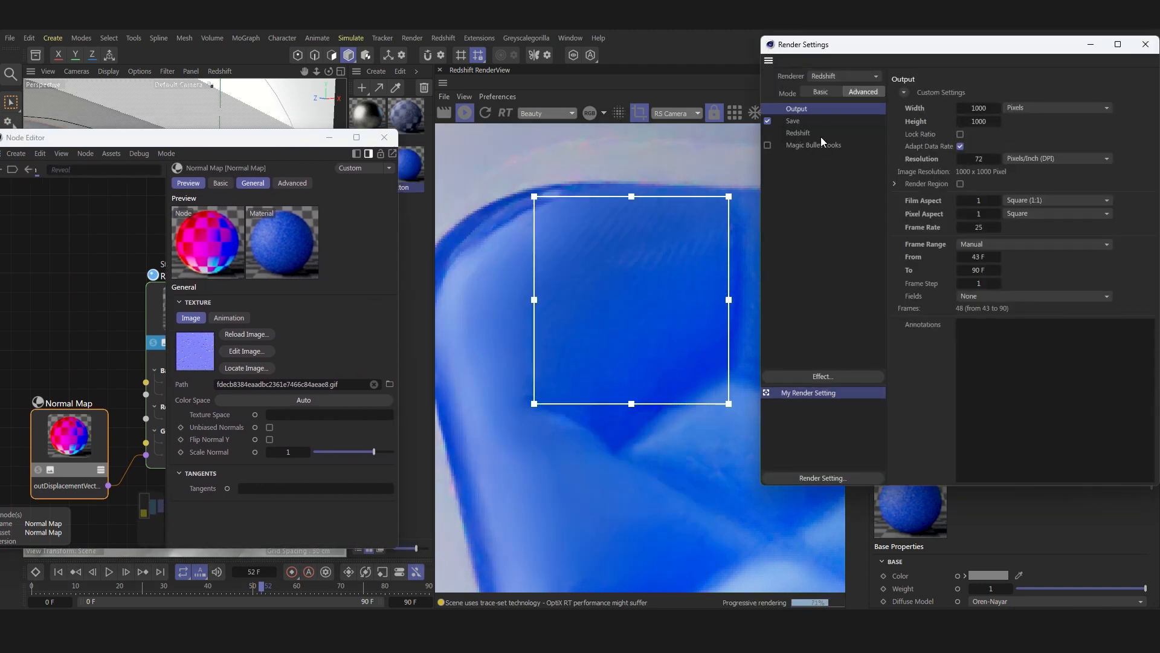
click(801, 132)
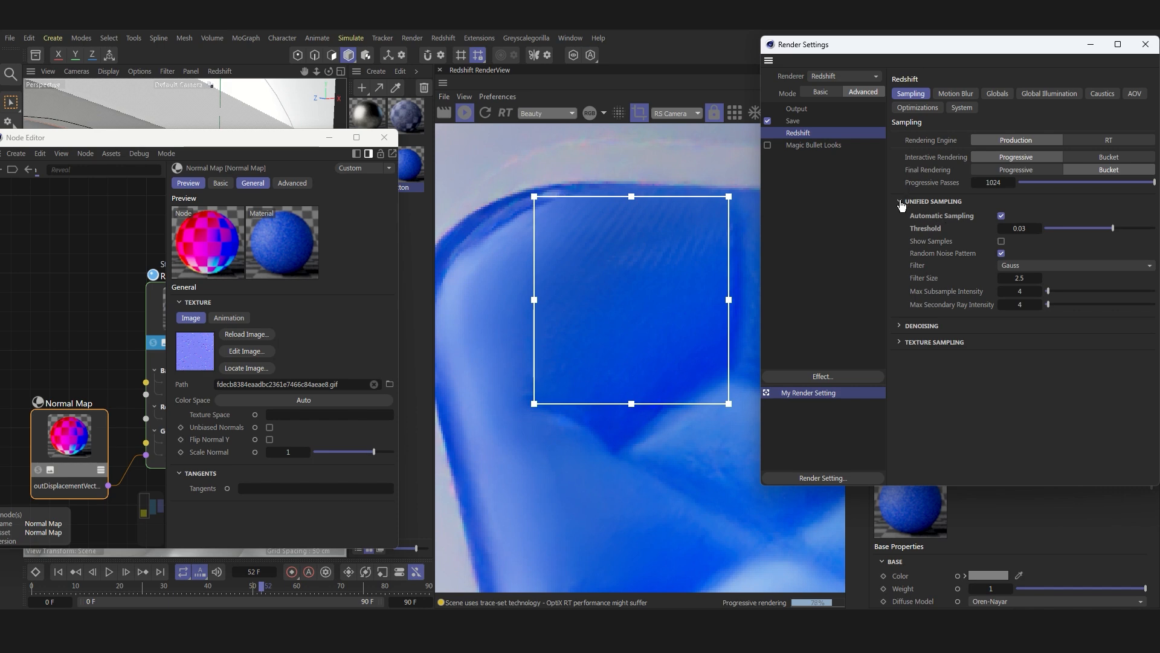
click(821, 94)
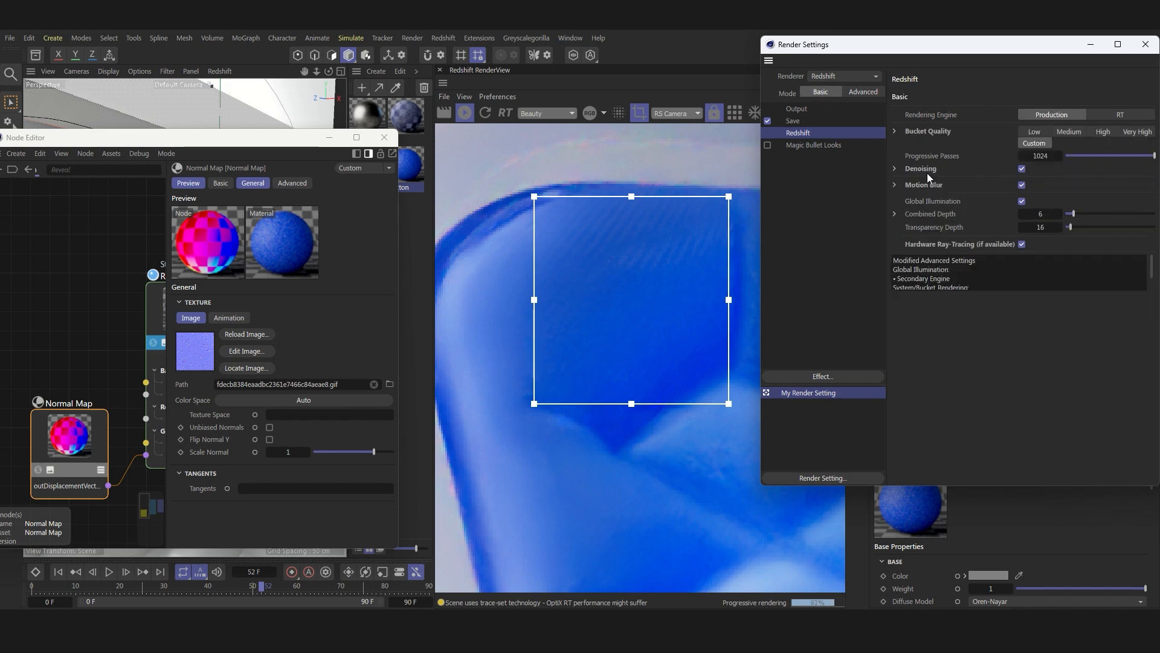
click(1022, 169)
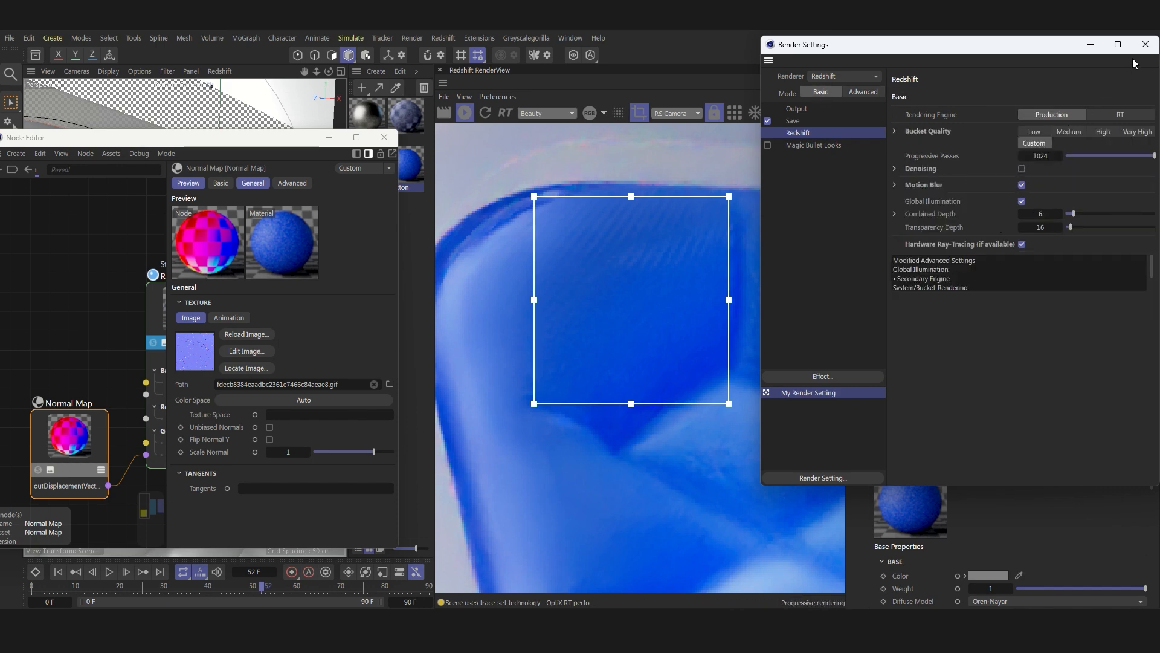
click(1146, 44)
scroll(646, 283, down, 7)
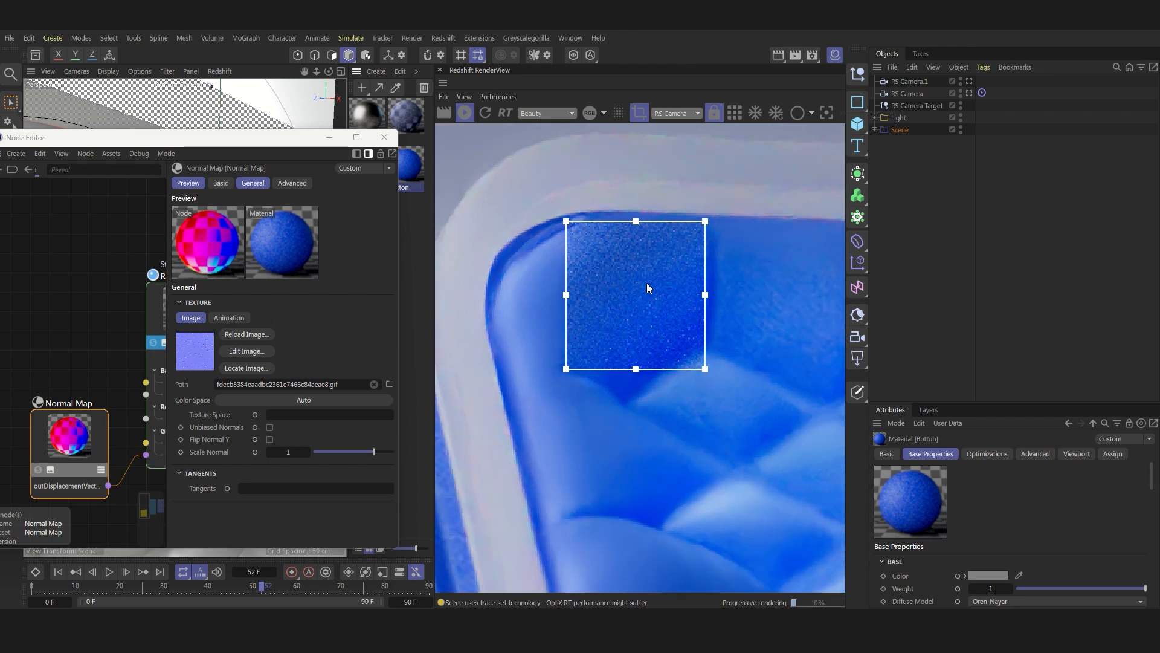
scroll(604, 311, up, 4)
mouse_move(239, 139)
mouse_down()
mouse_move(307, 118)
mouse_move(249, 128)
mouse_up()
scroll(125, 253, down, 4)
scroll(165, 266, up, 2)
Step: Show the Button material's Standard Material node properties, collapse the Transmission group and expand Subsurface
click(148, 270)
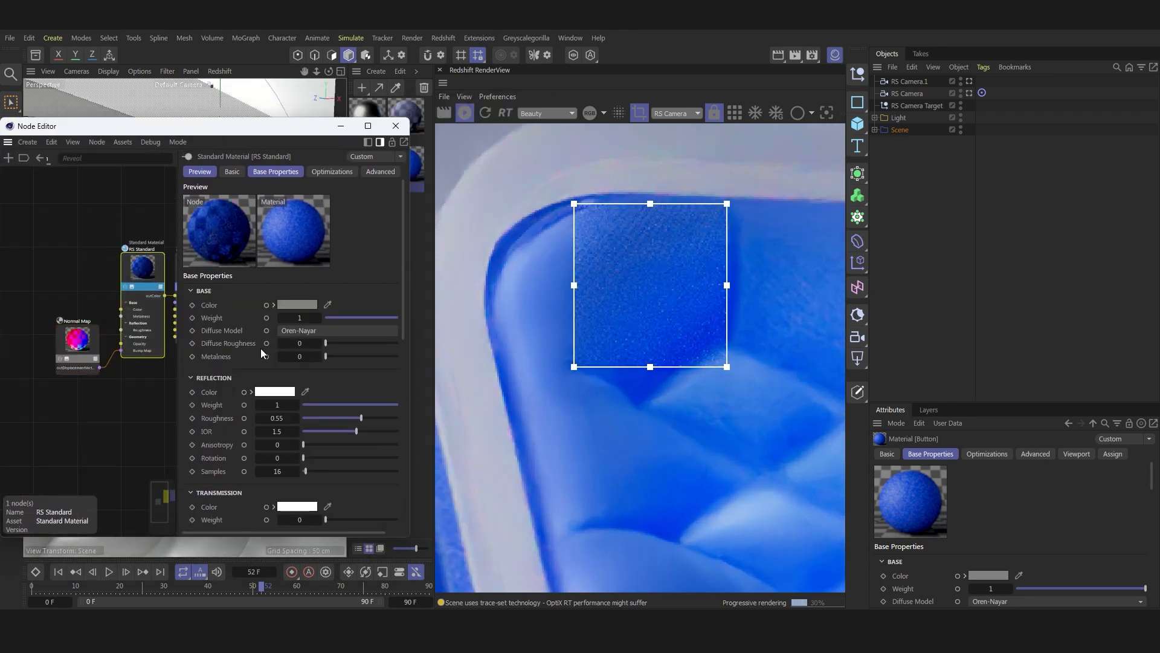
scroll(269, 360, down, 3)
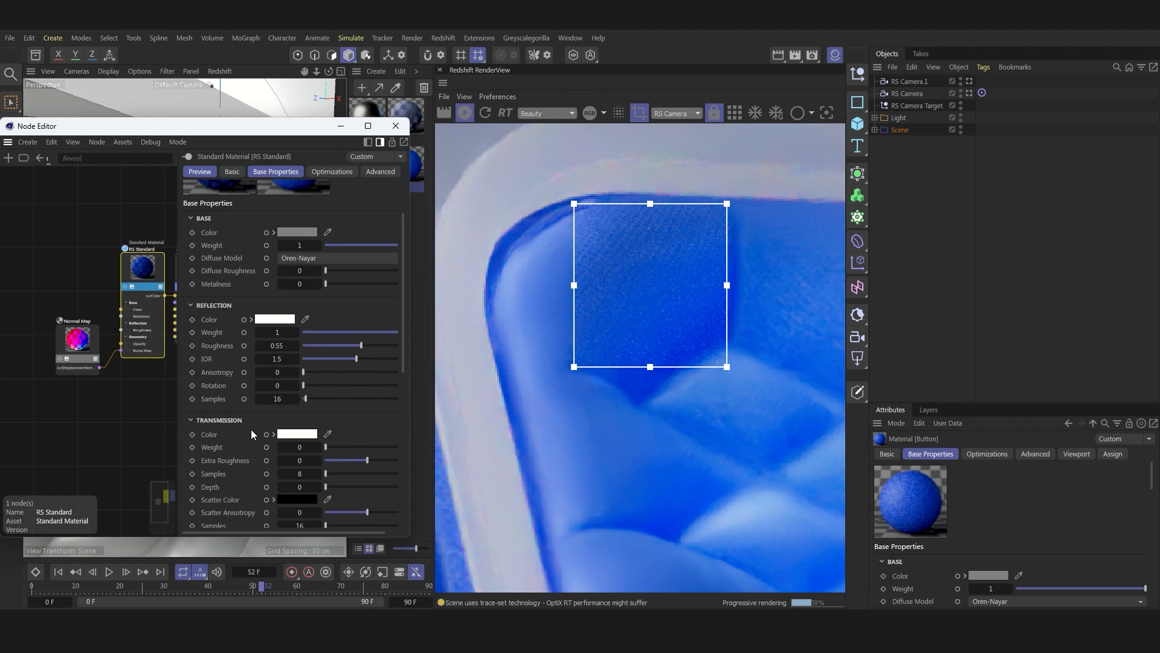
click(277, 346)
scroll(203, 415, down, 3)
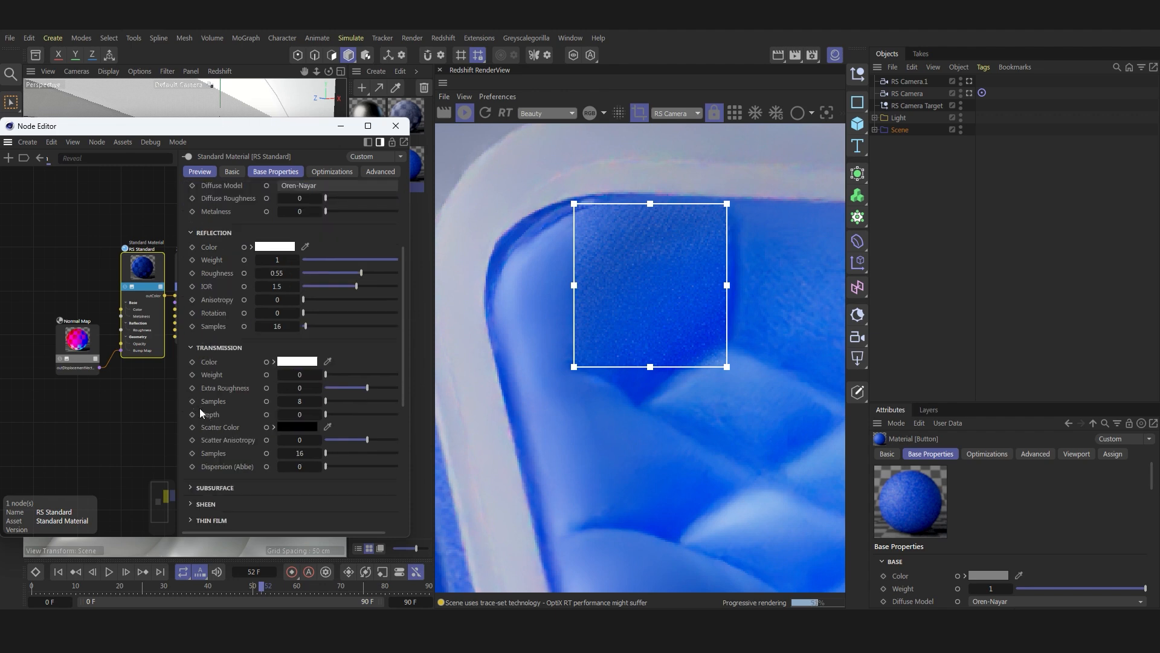
click(191, 350)
click(191, 363)
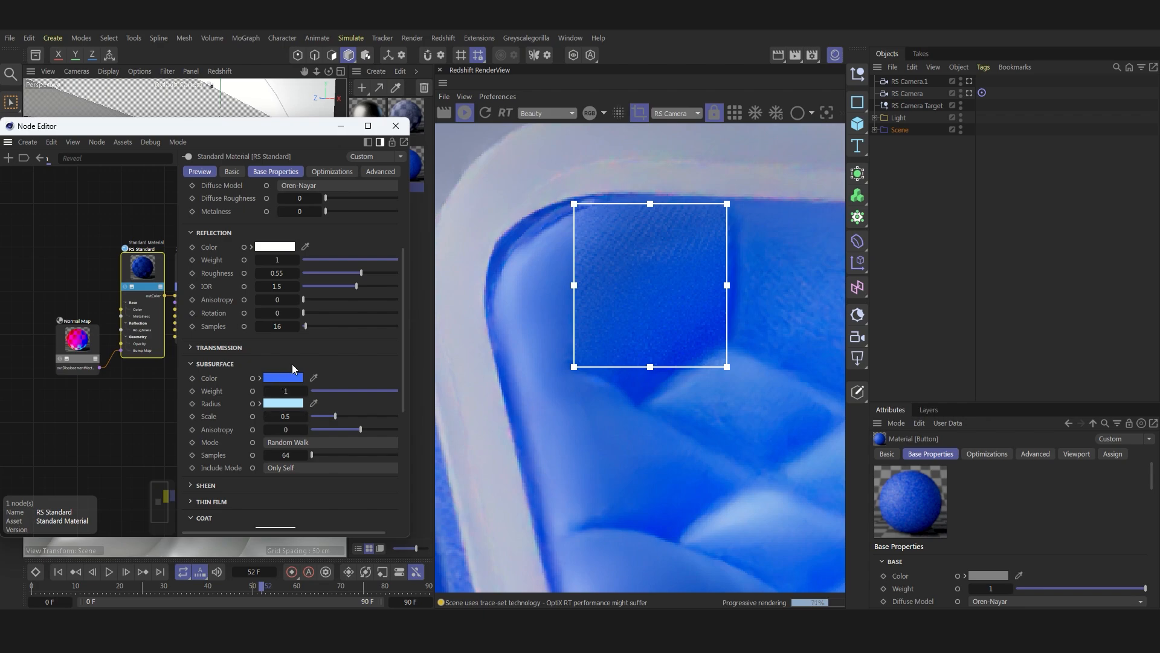
Step: Set the Subsurface weight to 0 and inspect the whole button with the render region temporarily disabled
drag(333, 391, 271, 391)
click(637, 112)
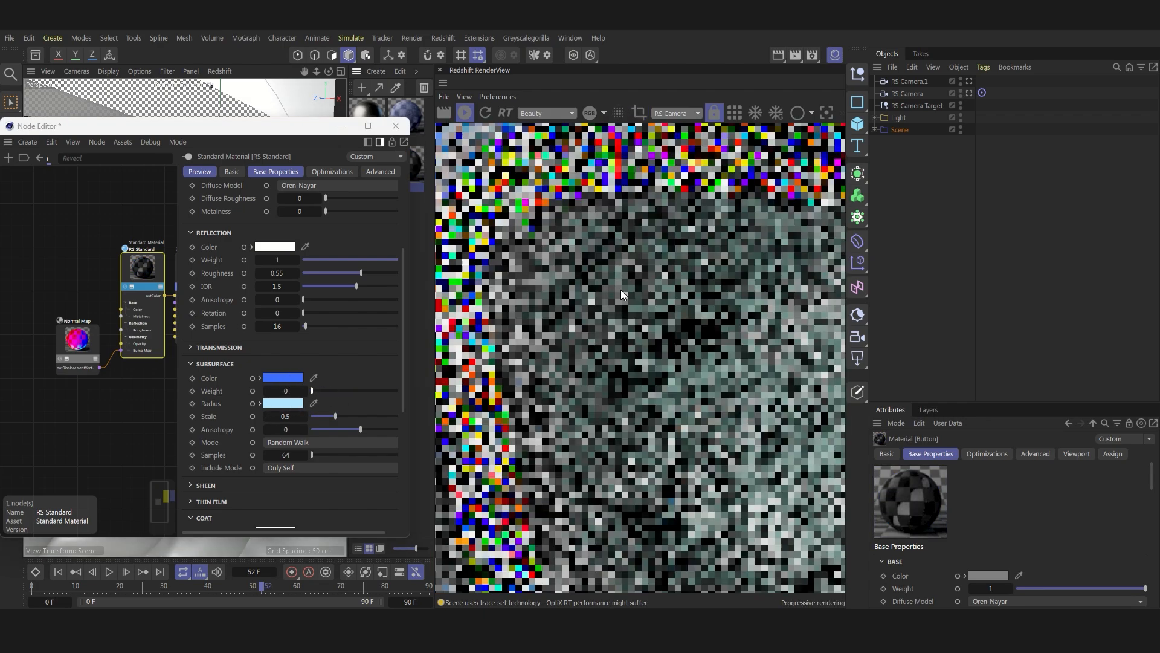
scroll(615, 324, down, 3)
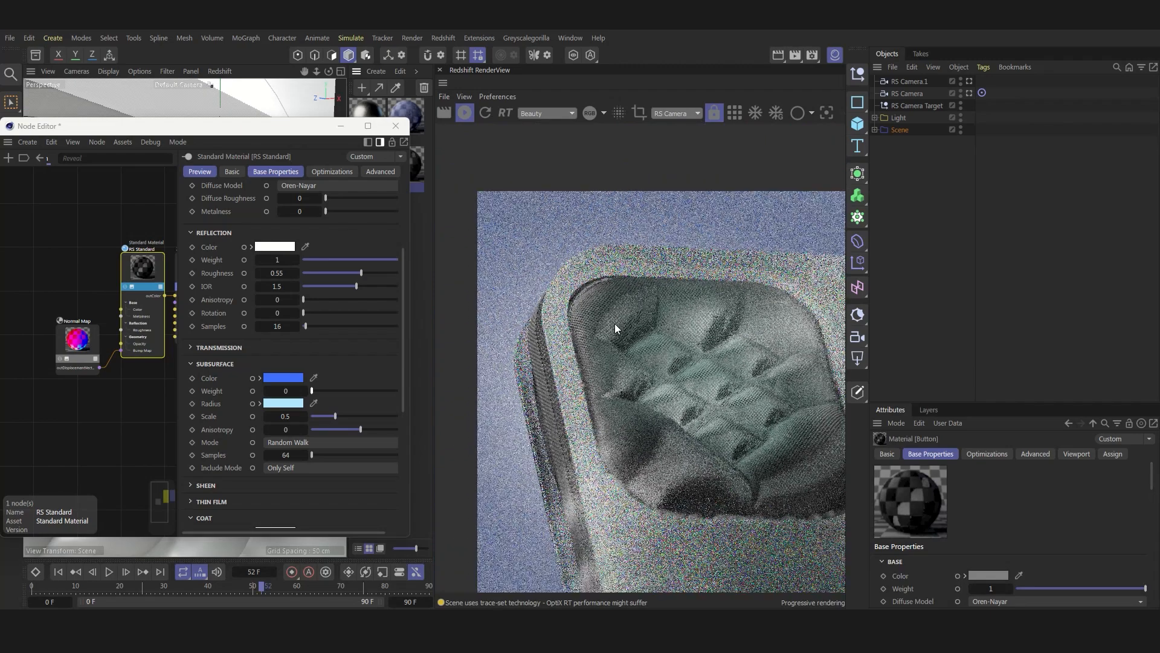
scroll(733, 409, up, 4)
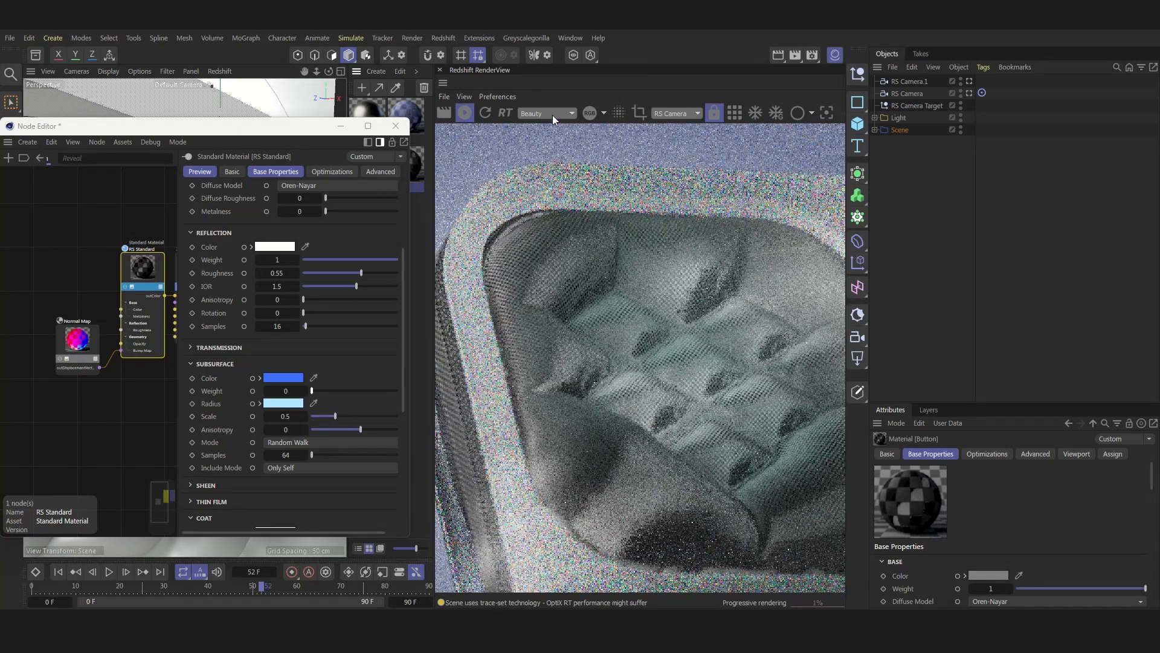
click(637, 113)
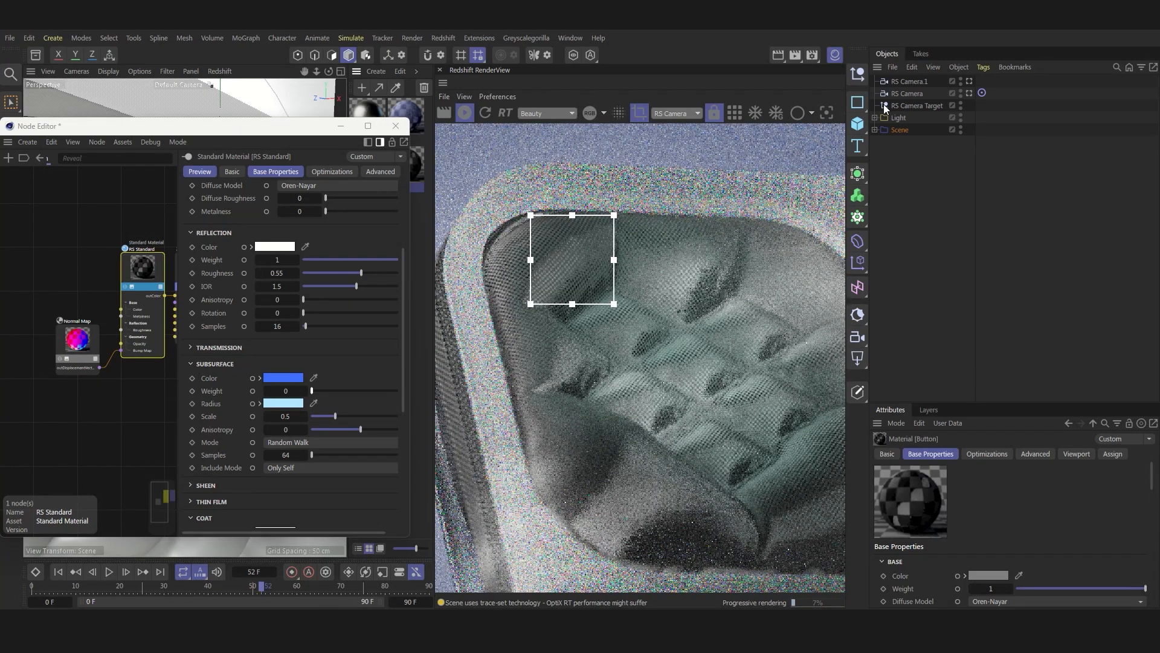
Step: Reset Length U and Length V to 100 % on the Button Extrude's material tag and render the full frame
click(875, 130)
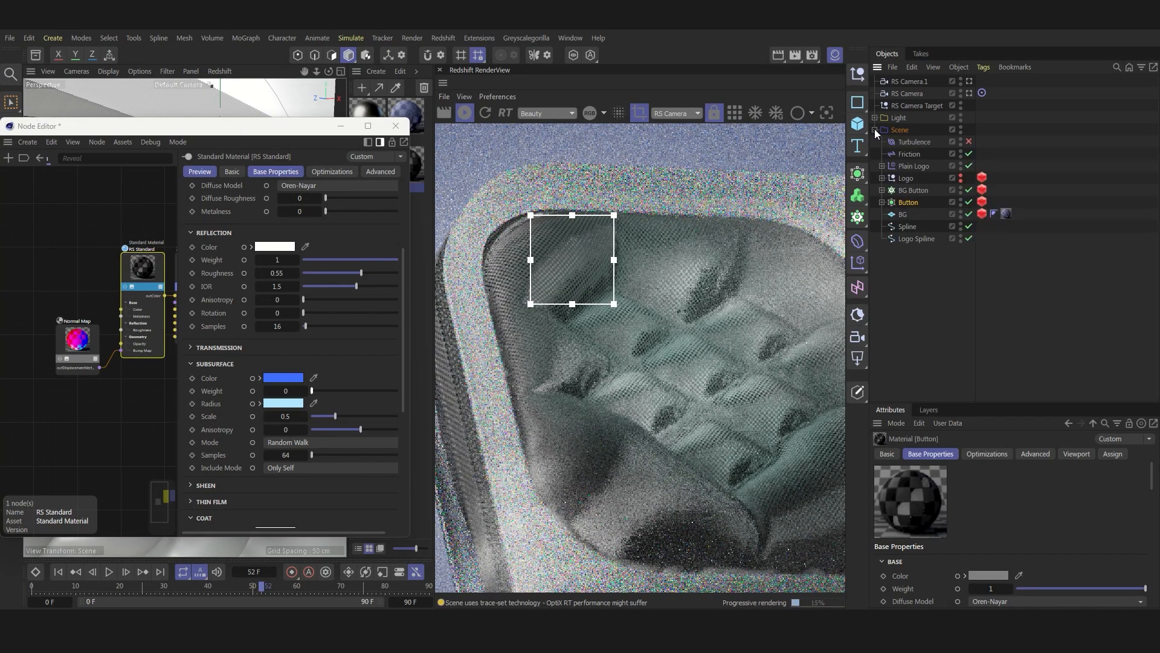
click(1006, 214)
click(882, 203)
click(1000, 226)
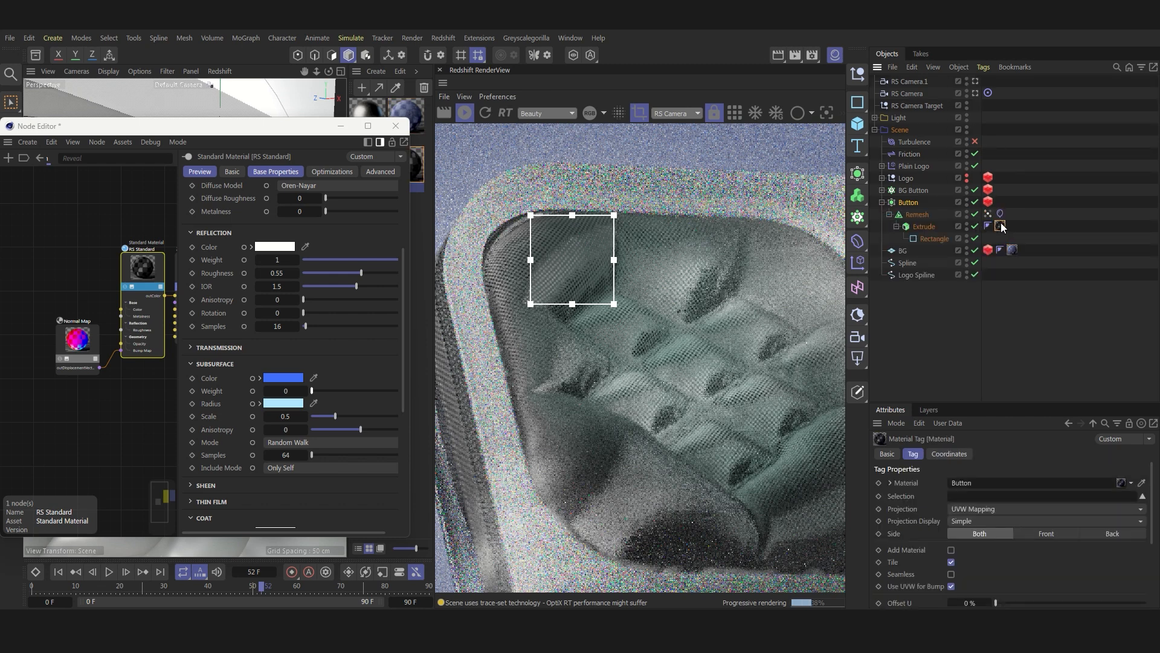
scroll(911, 561, down, 3)
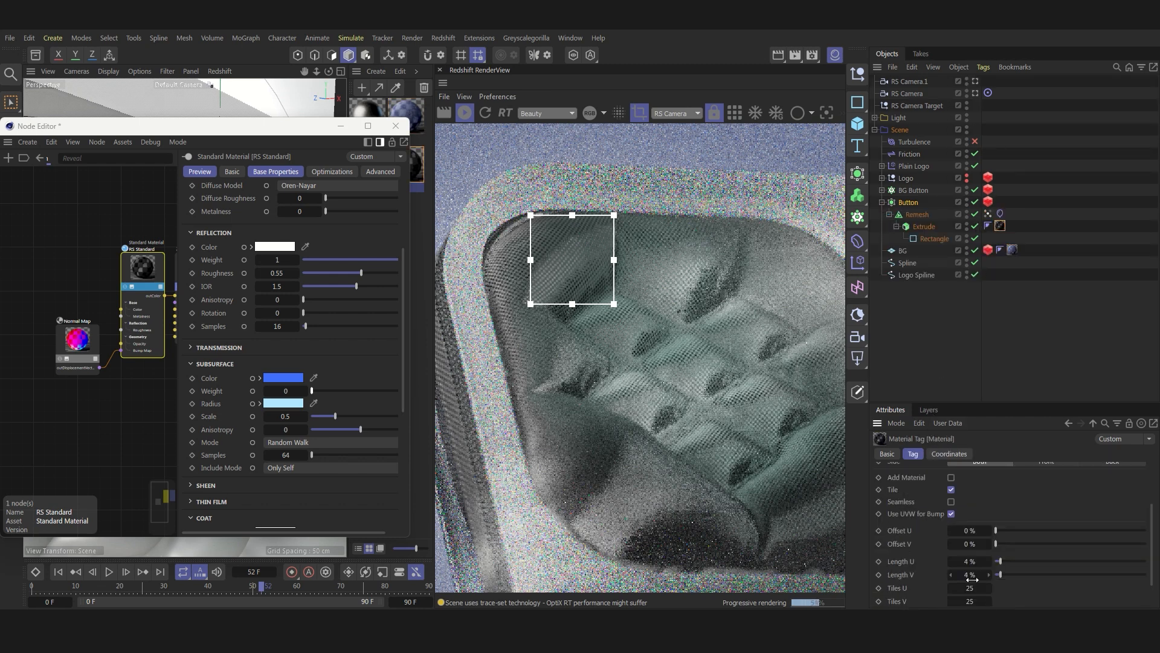
right_click(988, 562)
right_click(989, 574)
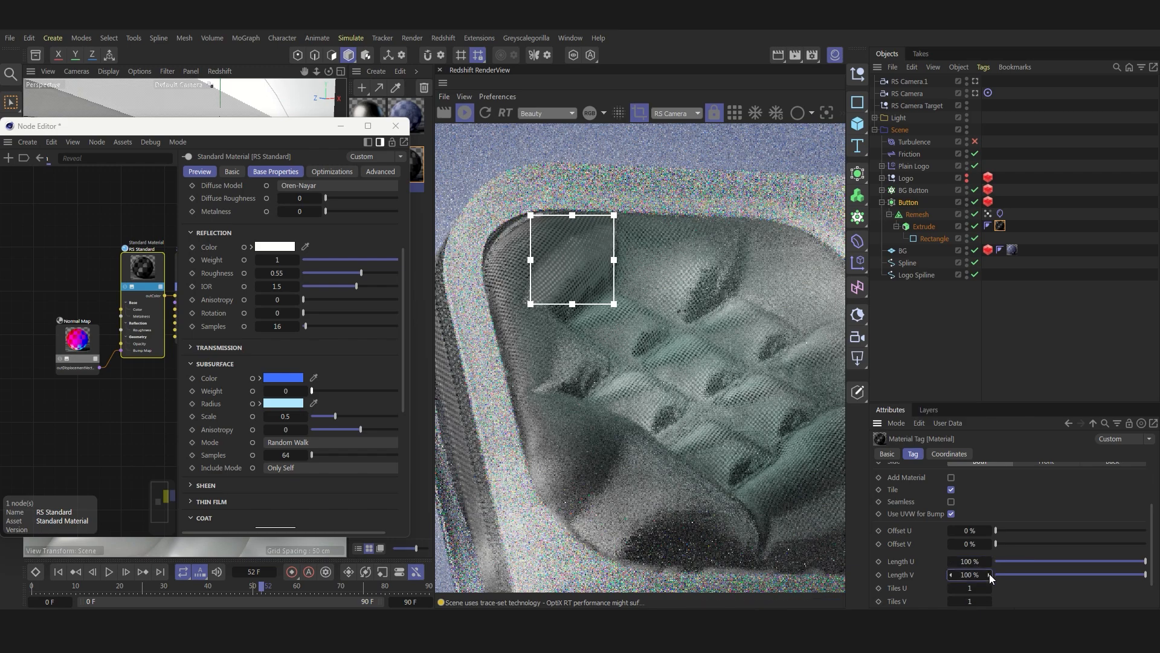
click(639, 113)
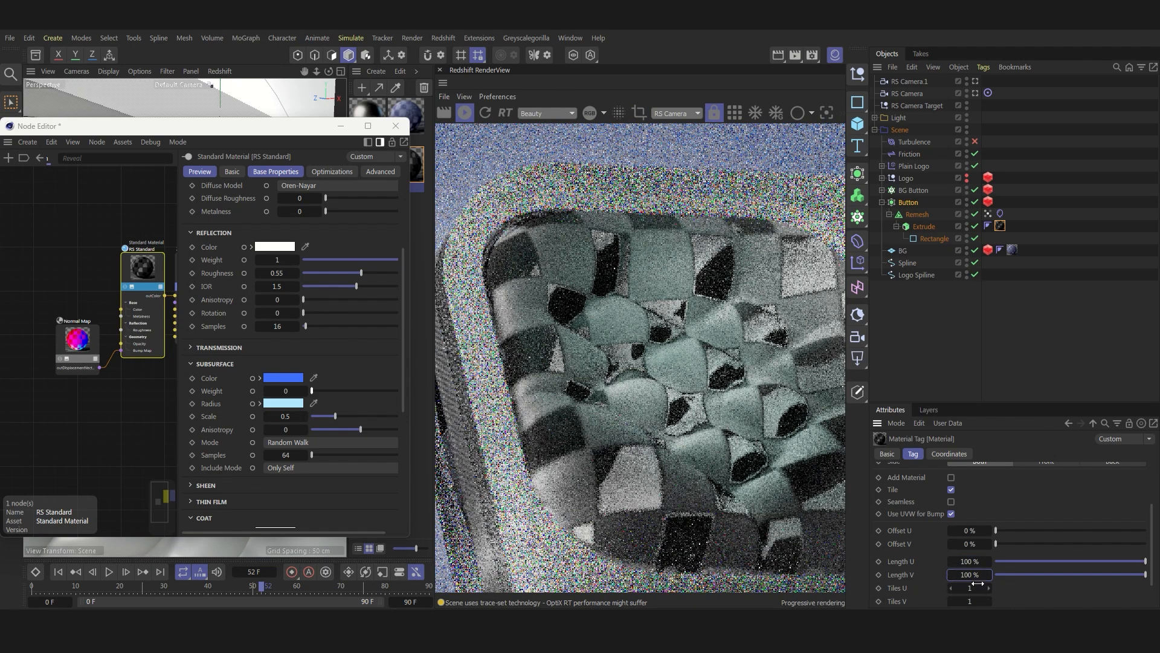
Step: Set Length U and Length V to 4 % on the Button's material tag
double_click(971, 562)
text(4)
click(972, 575)
text(4)
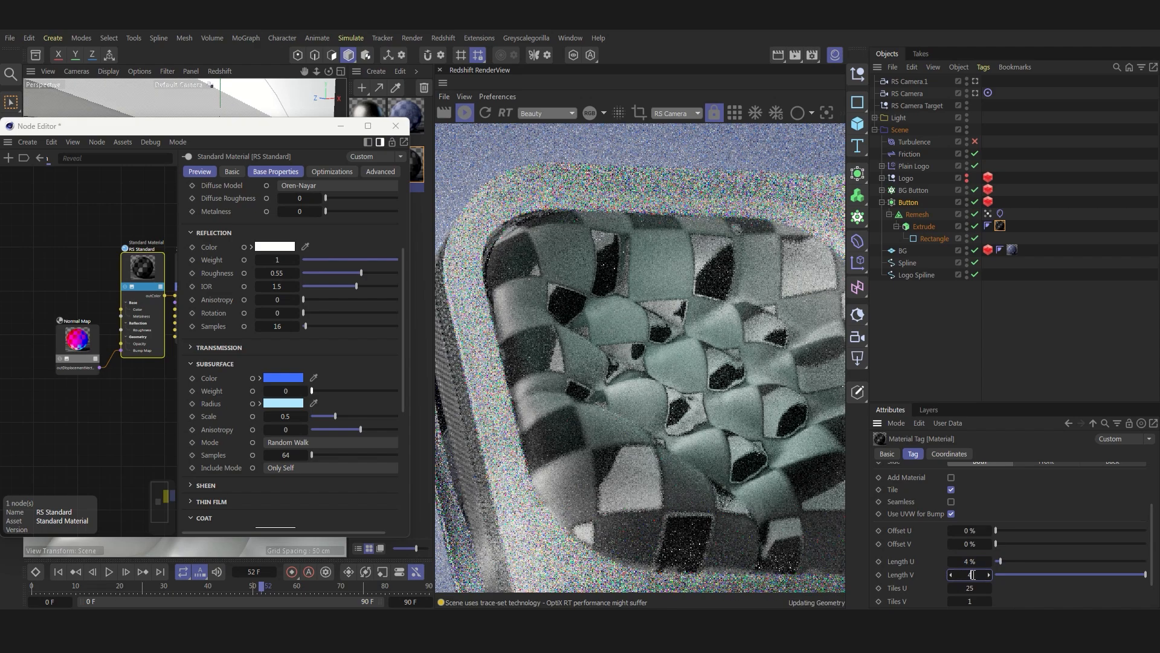
key(Return)
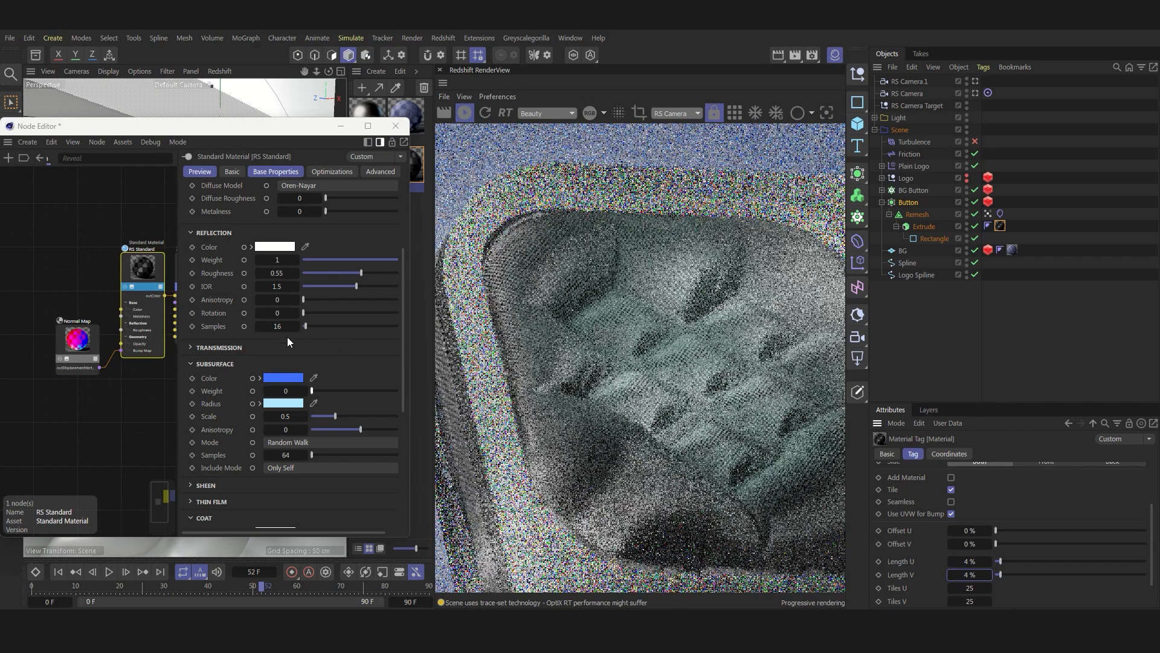
Step: Set the Standard Material's Subsurface weight to 1 and inspect the blue quilted surface in the render
drag(330, 388, 400, 389)
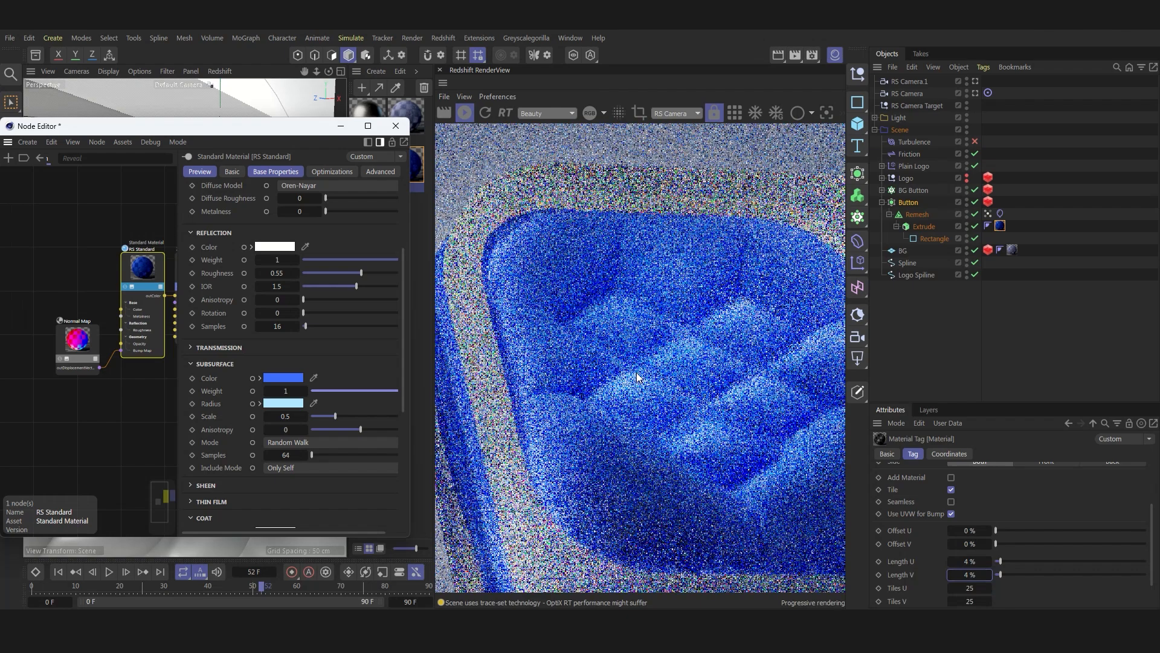
scroll(597, 295, down, 5)
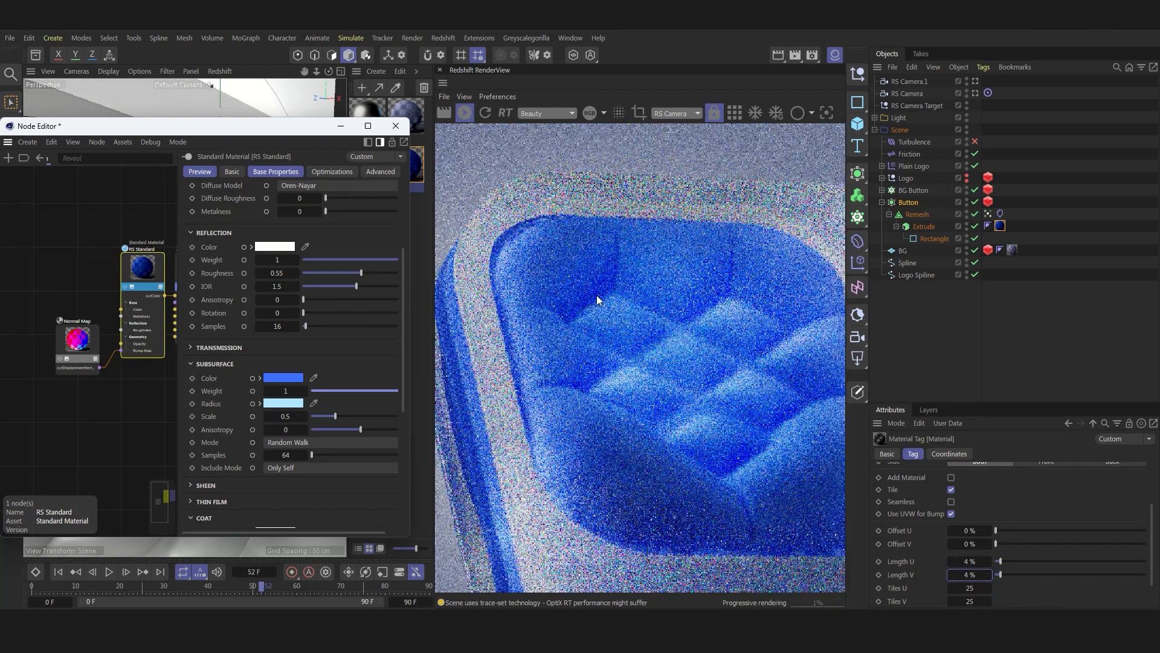
scroll(632, 332, up, 4)
Step: Solo the Normal Map node, examine its texture image in the external image viewer, and close the viewer
click(77, 342)
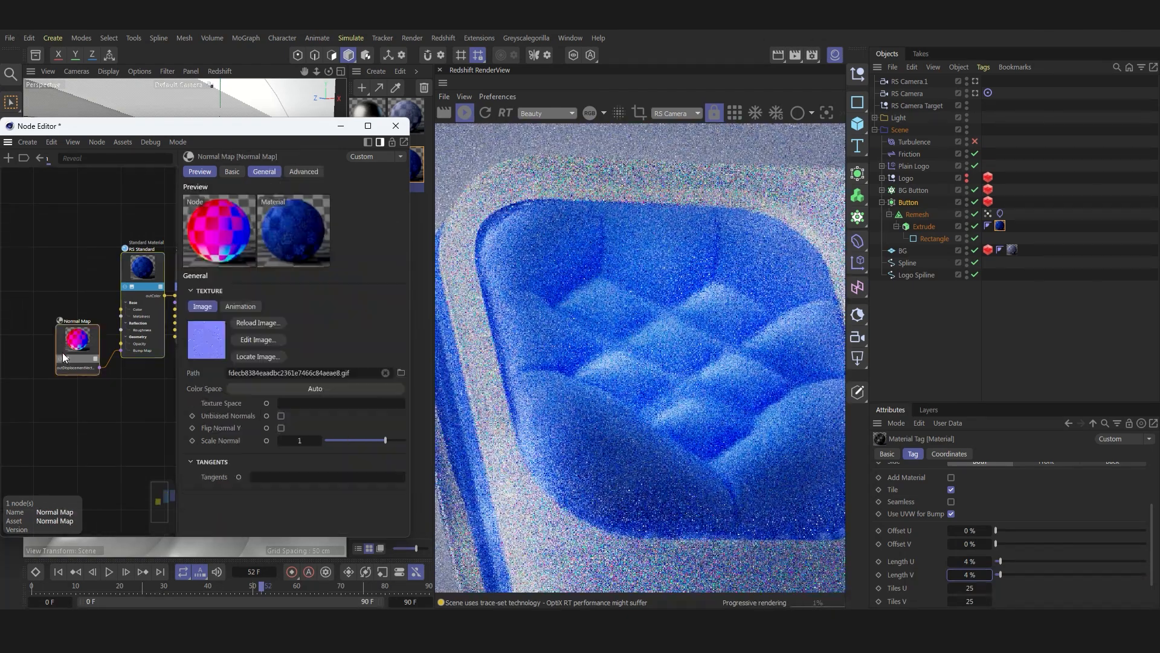
click(59, 358)
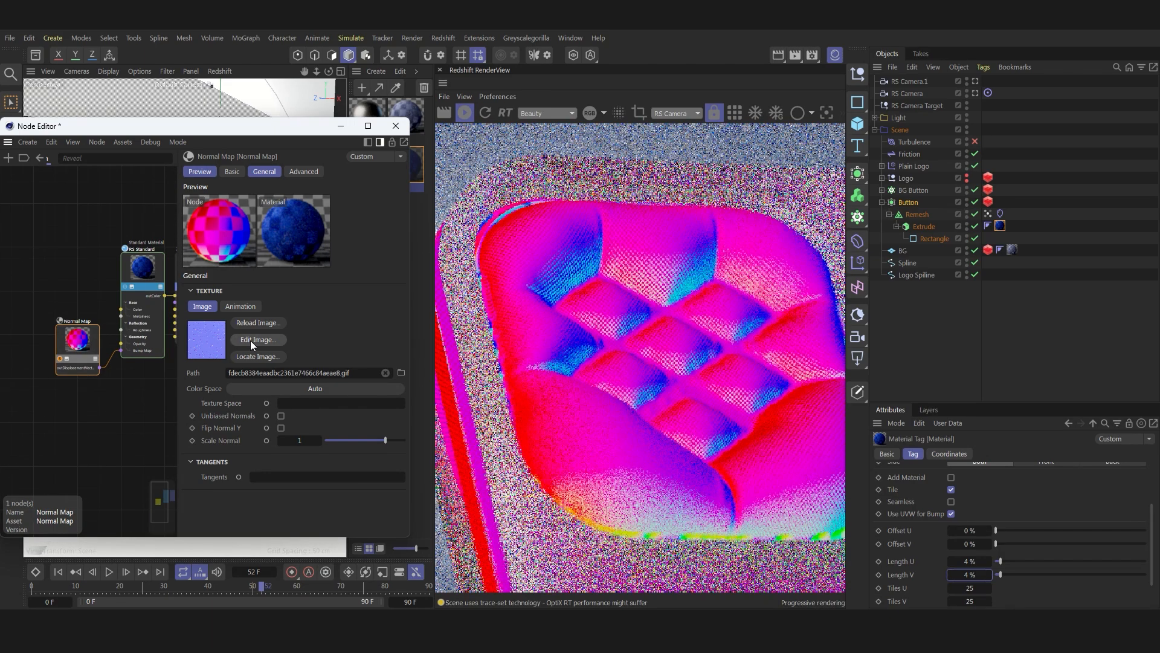
click(250, 342)
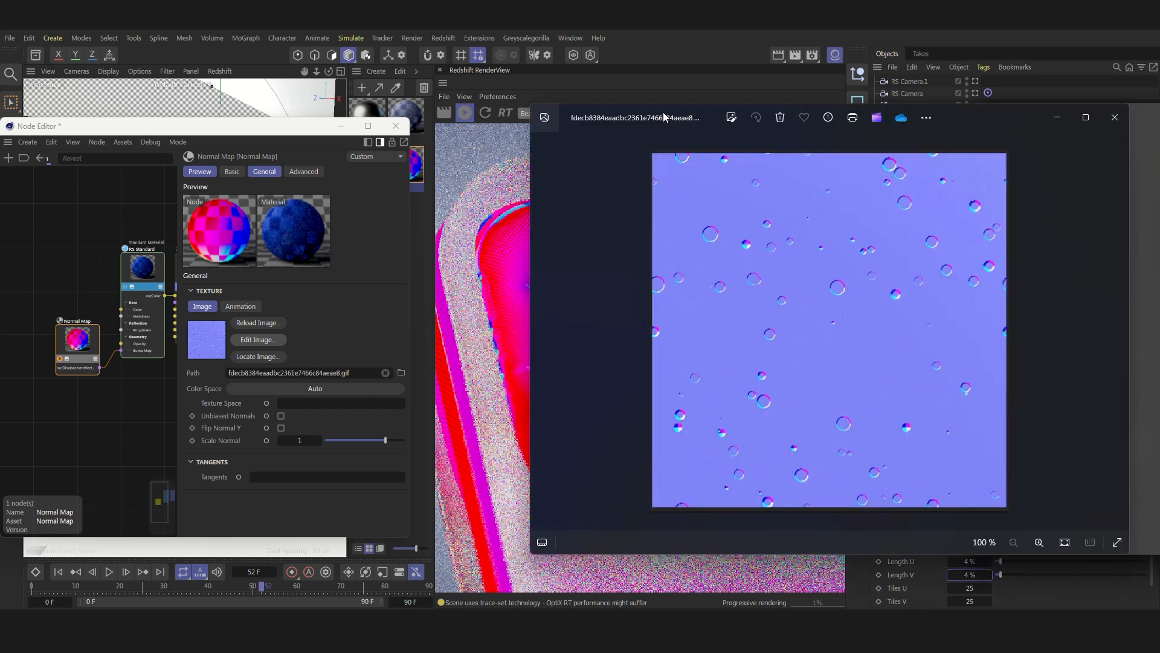
drag(665, 112, 283, 102)
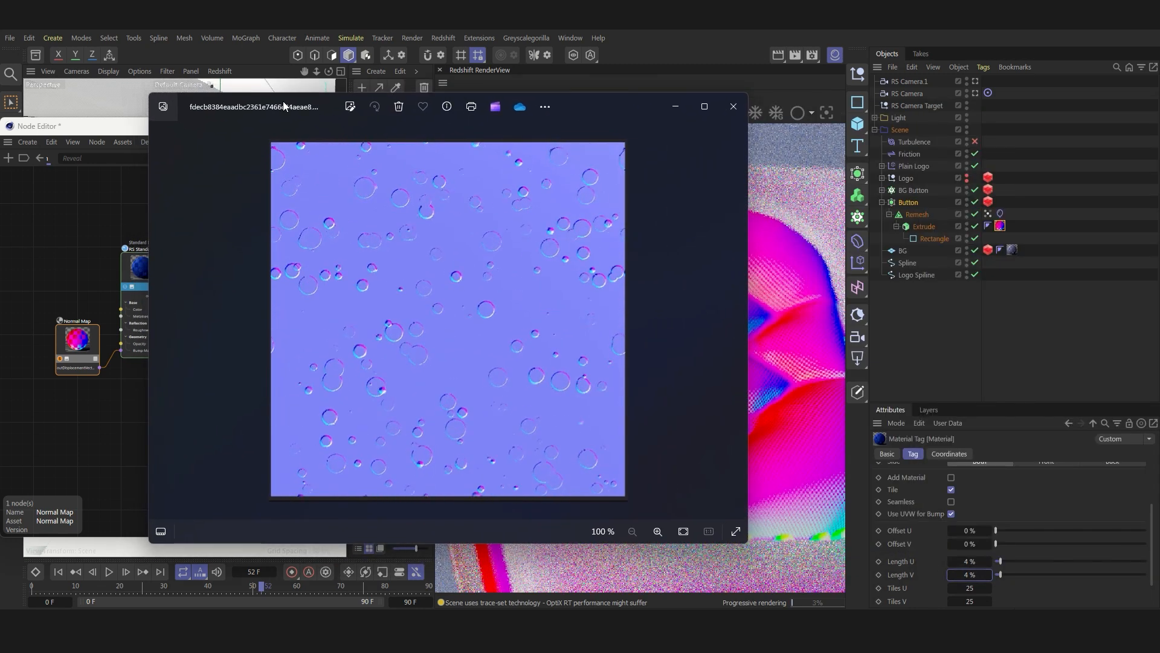
click(739, 107)
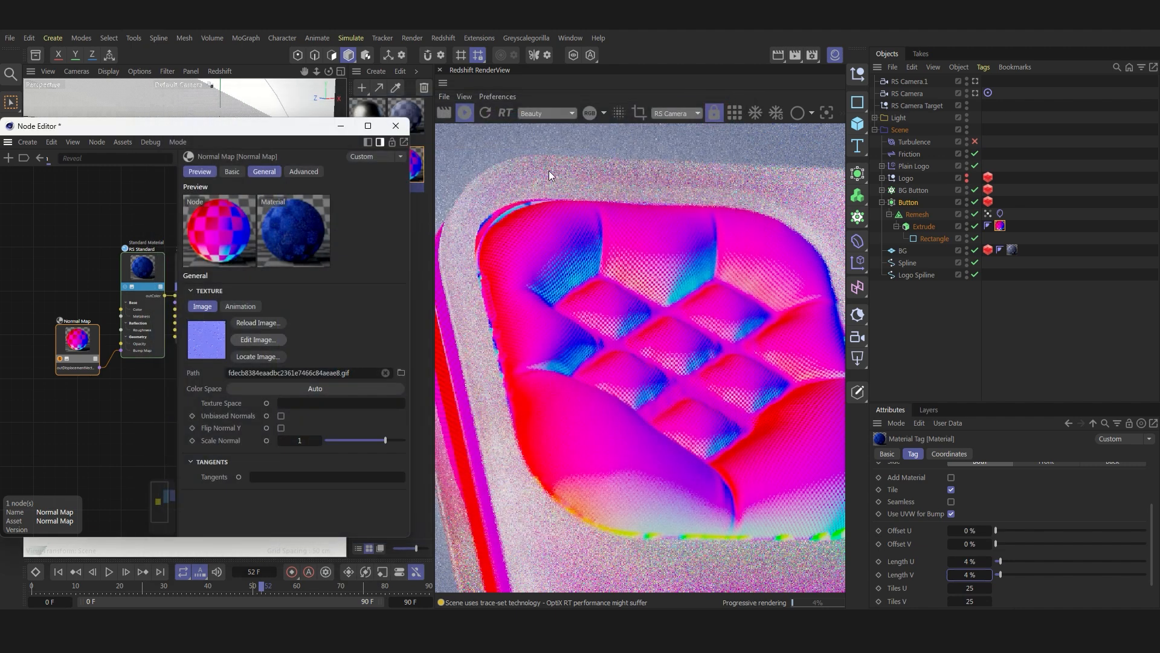
Step: Review the Normal Map's animation and image settings and the Standard Material's lower property groups, and close the node graph
click(250, 306)
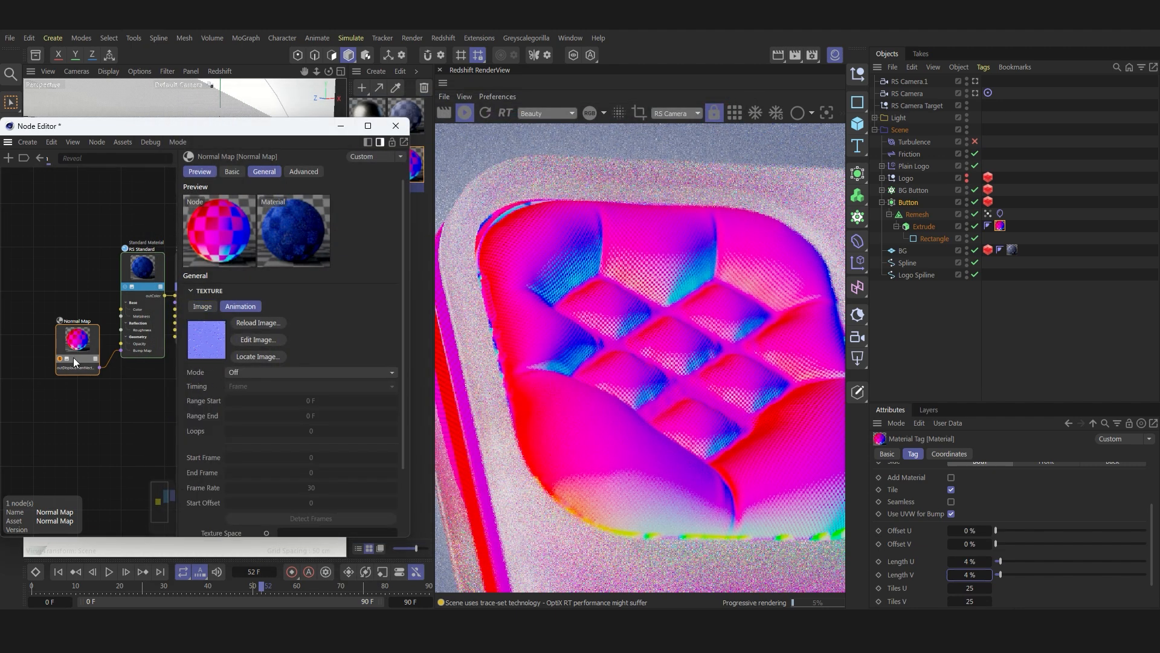
click(202, 306)
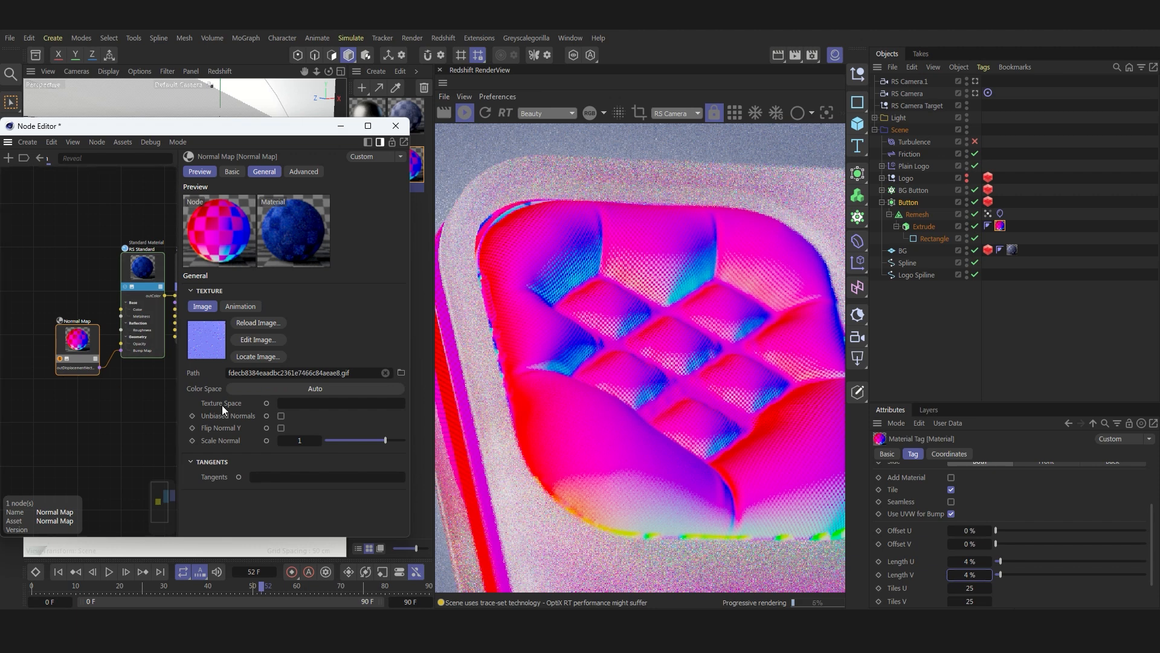
click(139, 266)
scroll(196, 426, down, 10)
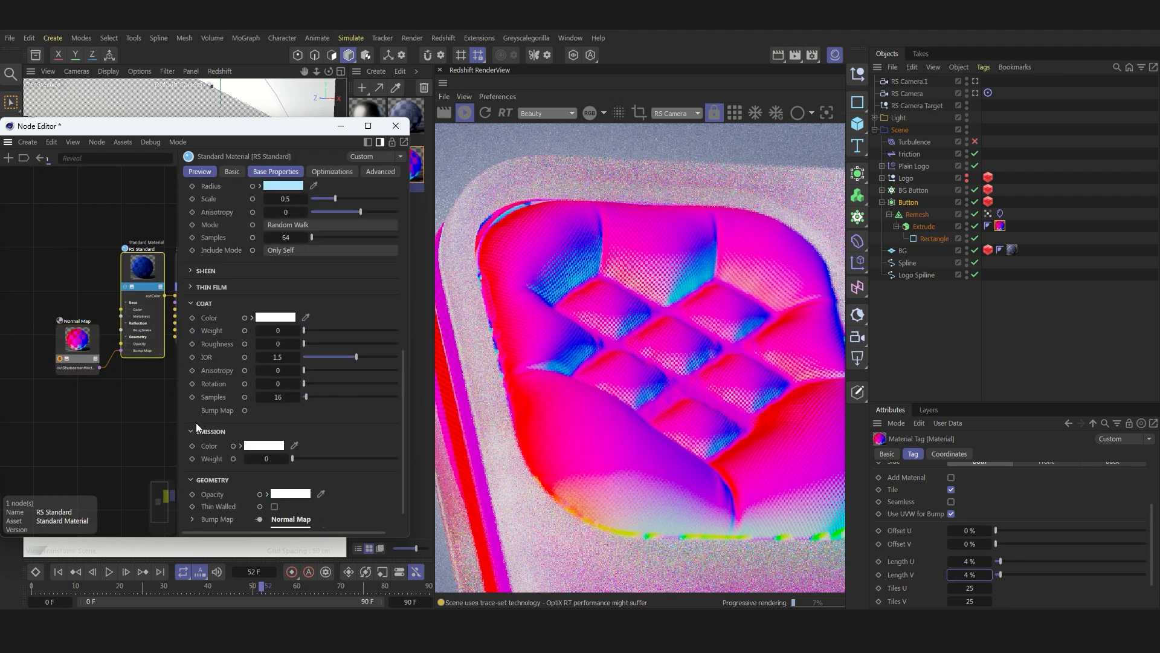
click(396, 126)
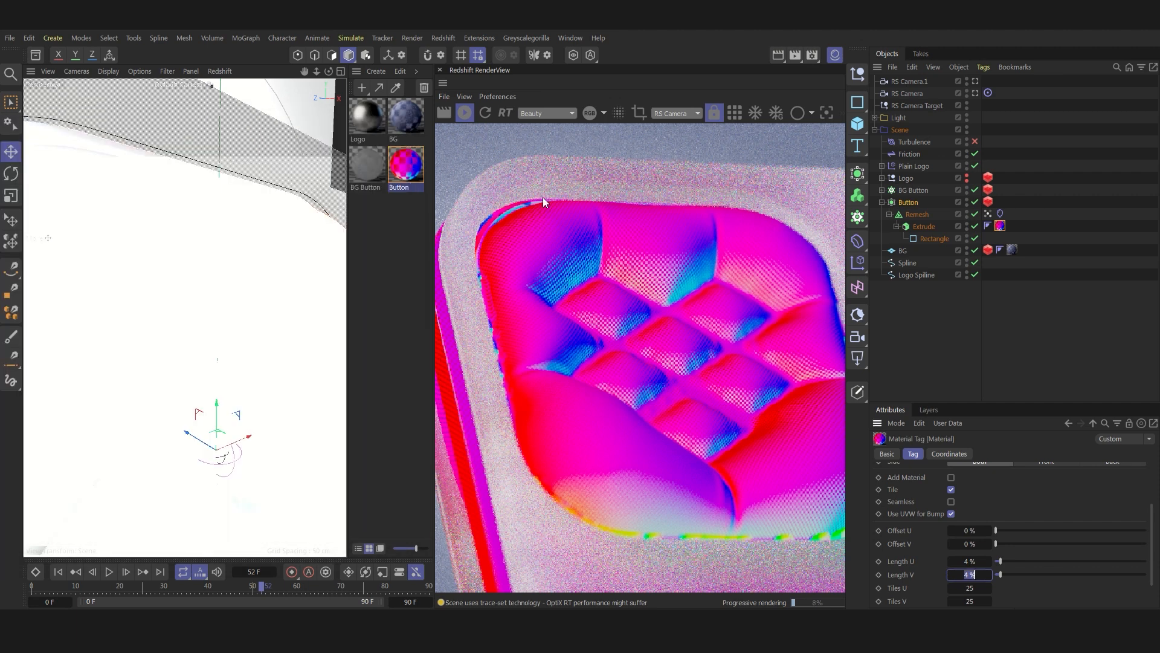
Step: Reopen the Button material's node graph, turn off the Normal Map node's solo preview and close the graph
double_click(422, 164)
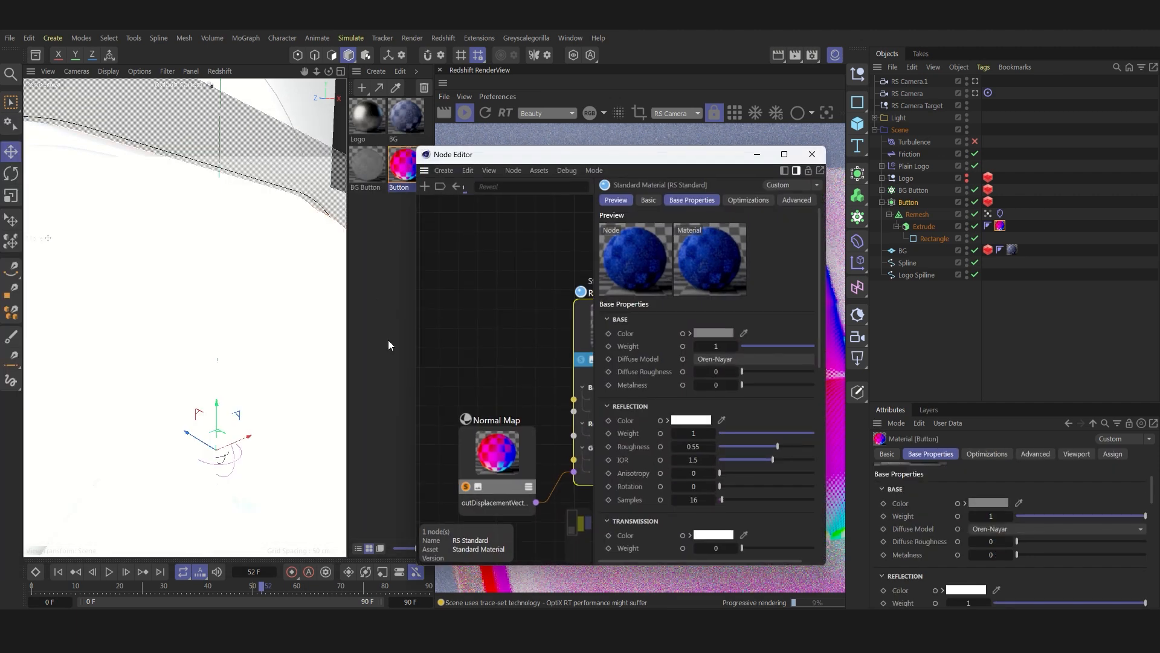
click(463, 487)
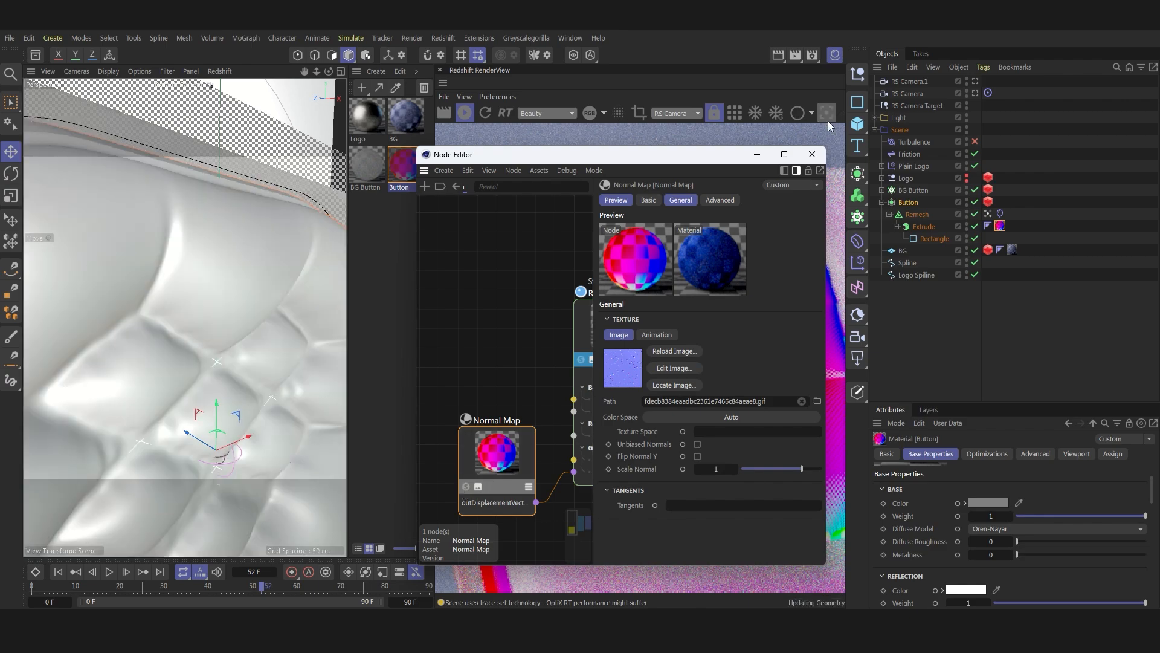
click(813, 156)
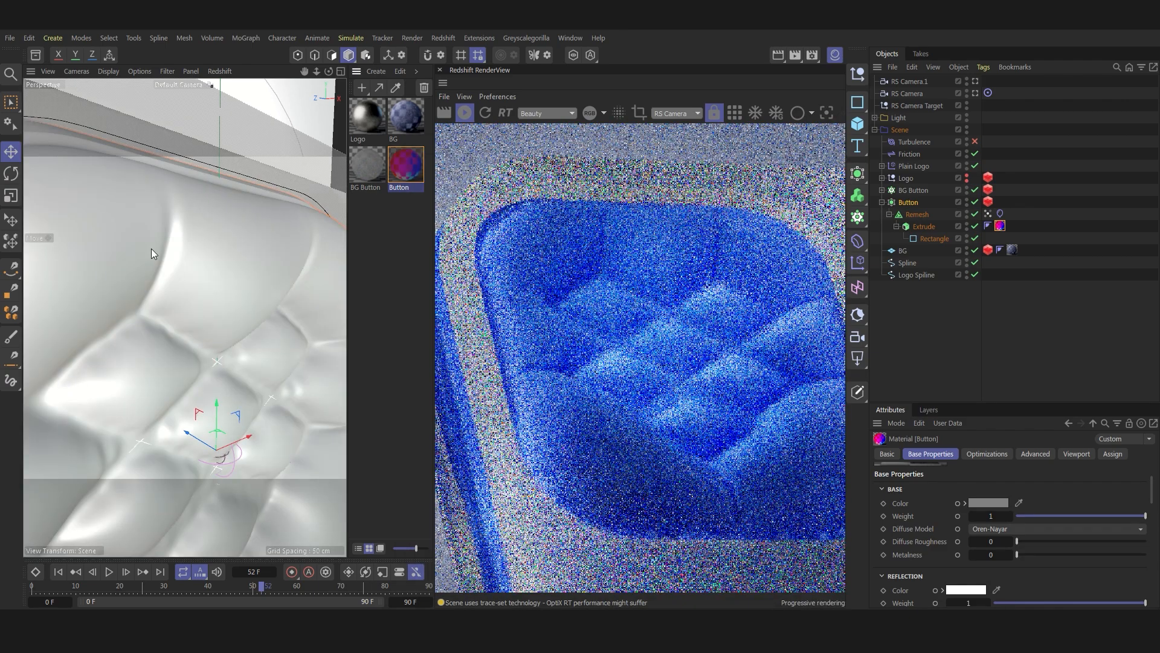
alt+middle_drag(181, 312, 121, 328)
alt+right_drag(121, 328, 134, 296)
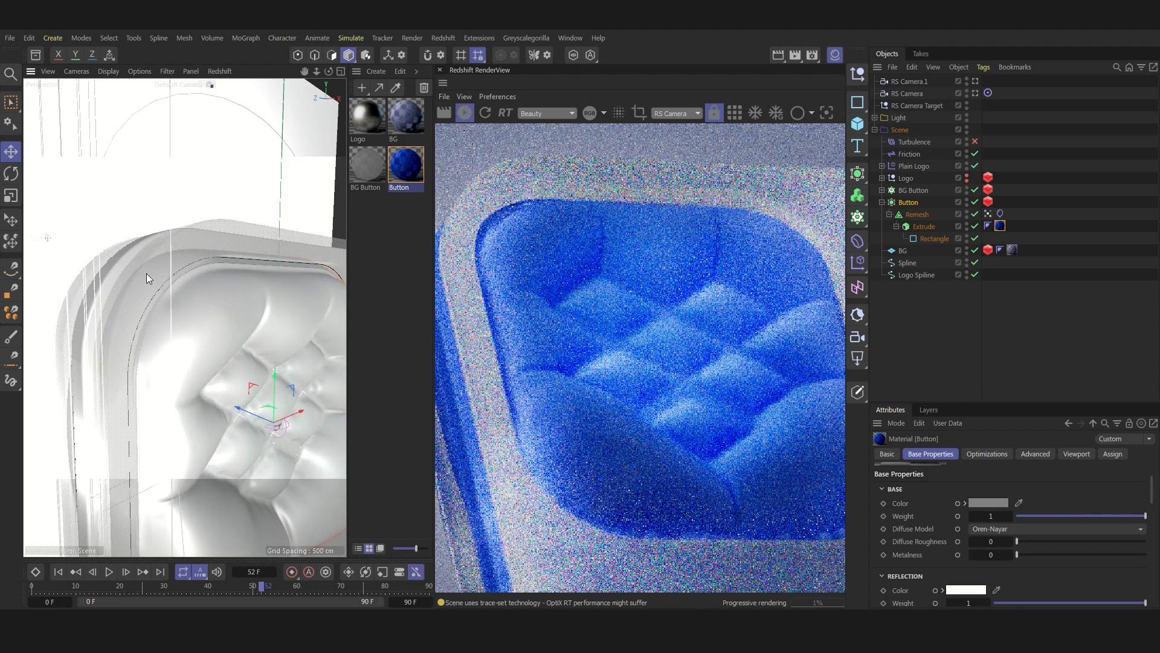
Step: Expand the BG Button cloner and open the node graph of the material applied to its Extrude.2 object
click(148, 276)
click(882, 190)
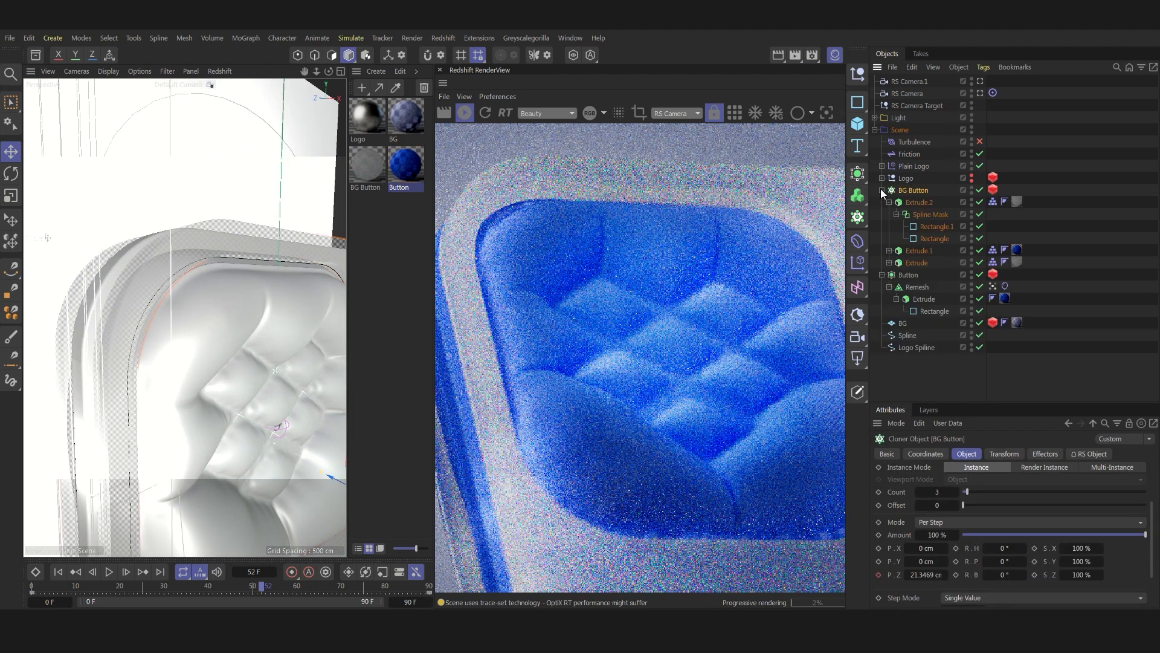
click(1017, 202)
click(918, 202)
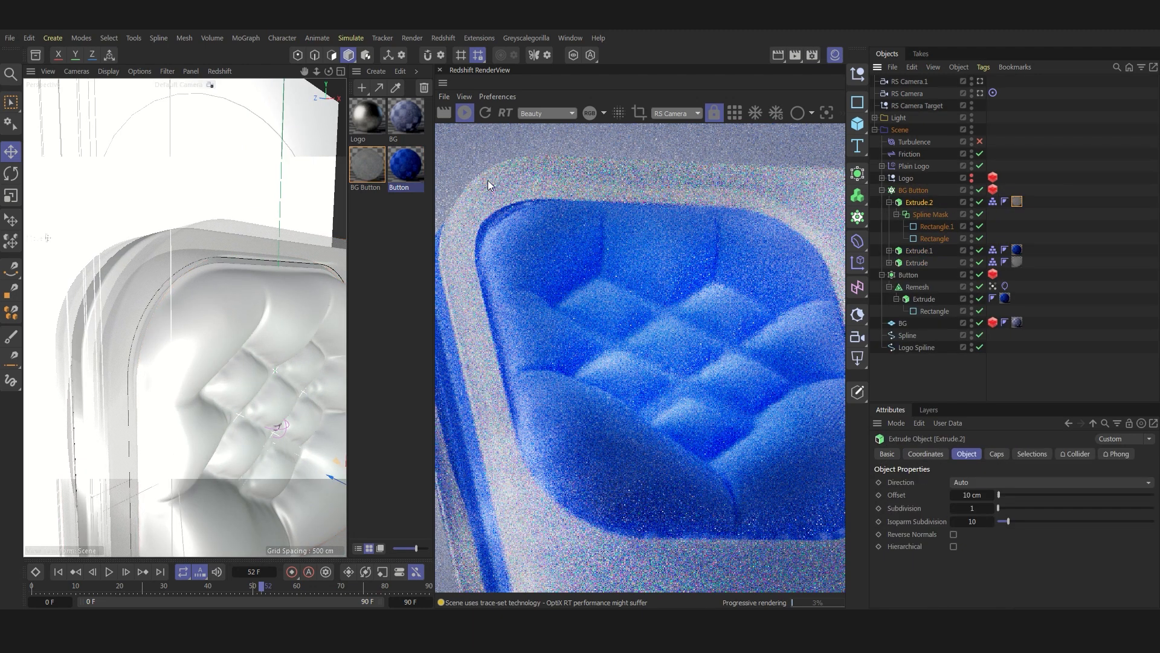
double_click(353, 159)
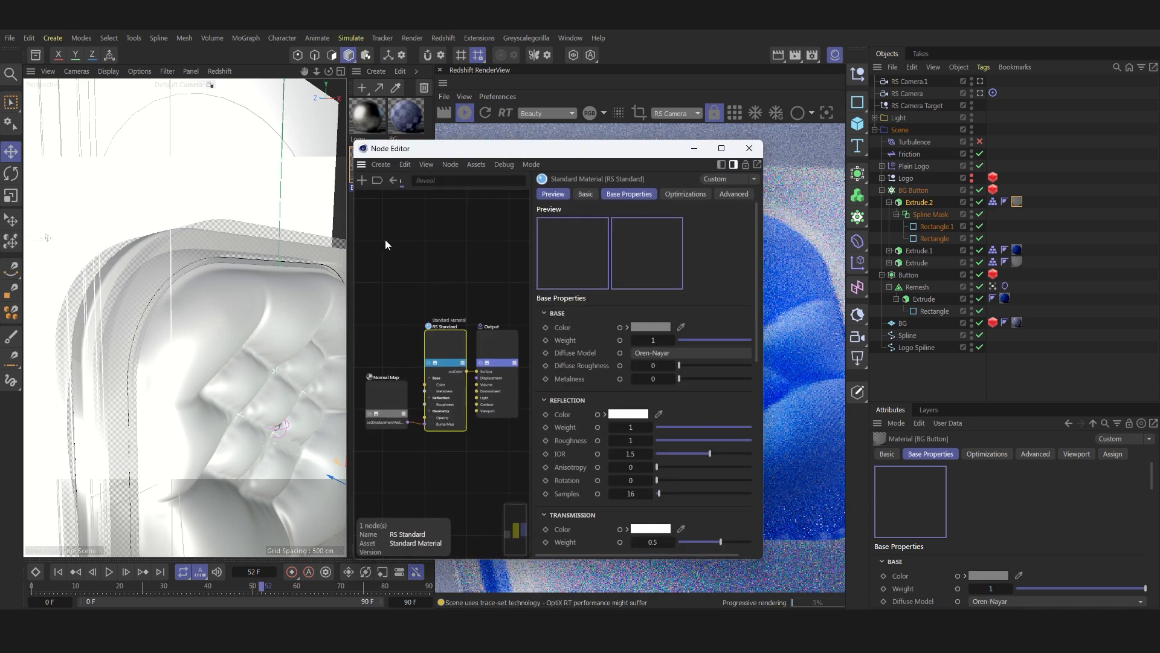
scroll(448, 316, up, 3)
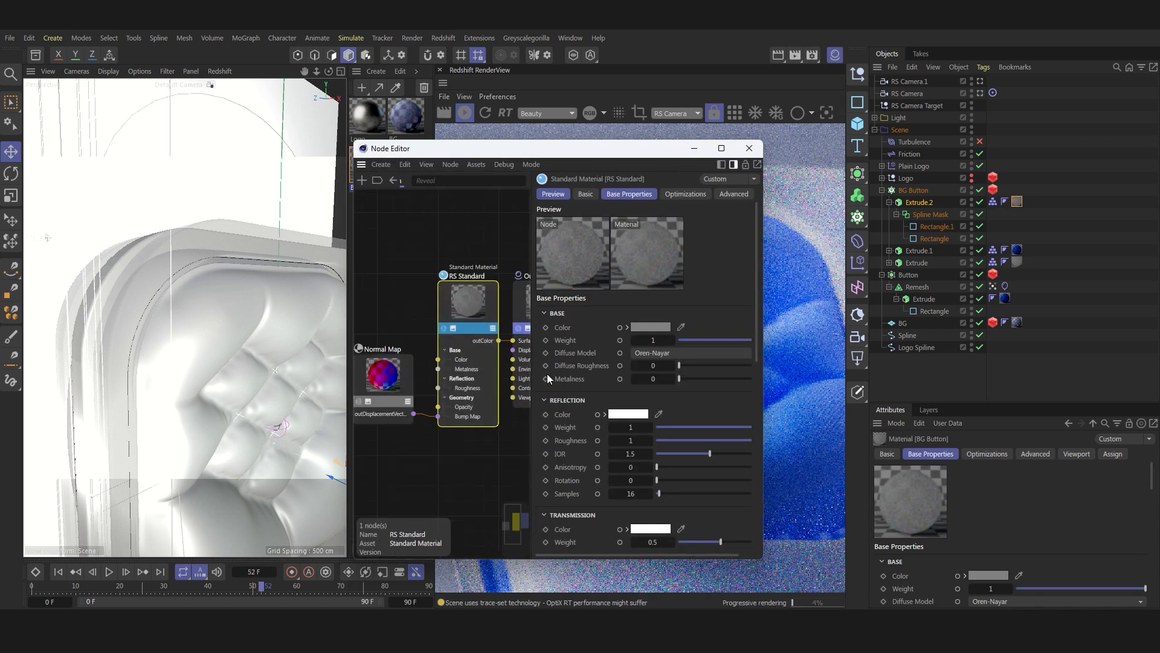
Step: Review the BG Button material's Transmission and Subsurface settings, close the node graph and collapse the BG Button hierarchy
scroll(577, 369, down, 2)
scroll(578, 368, down, 2)
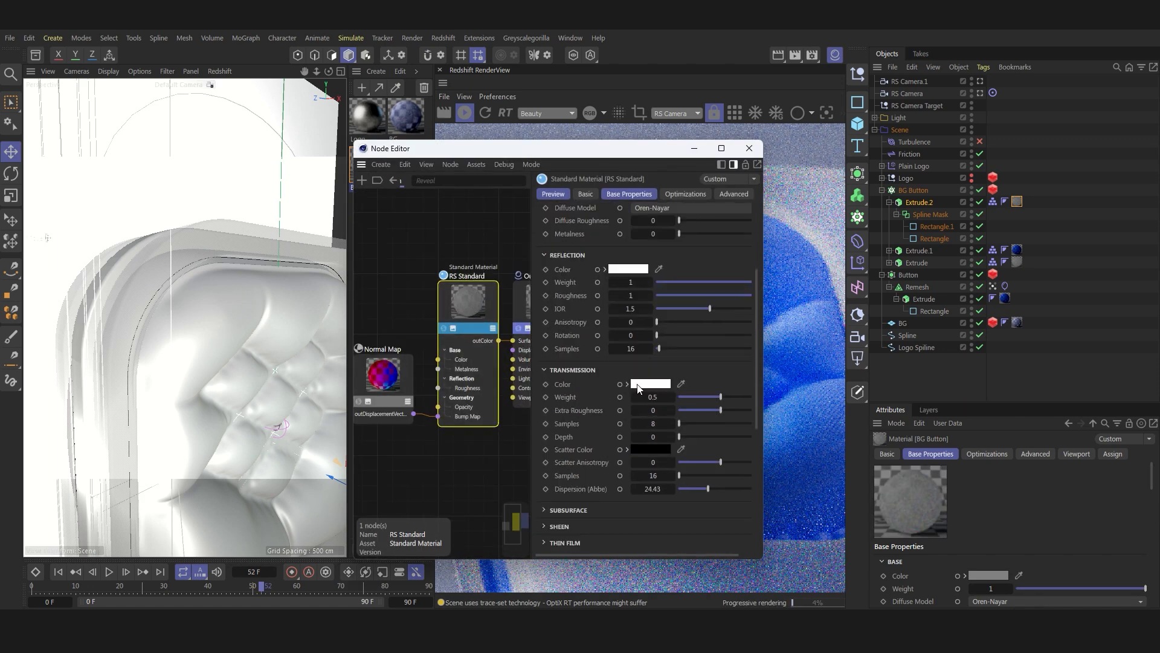
click(546, 255)
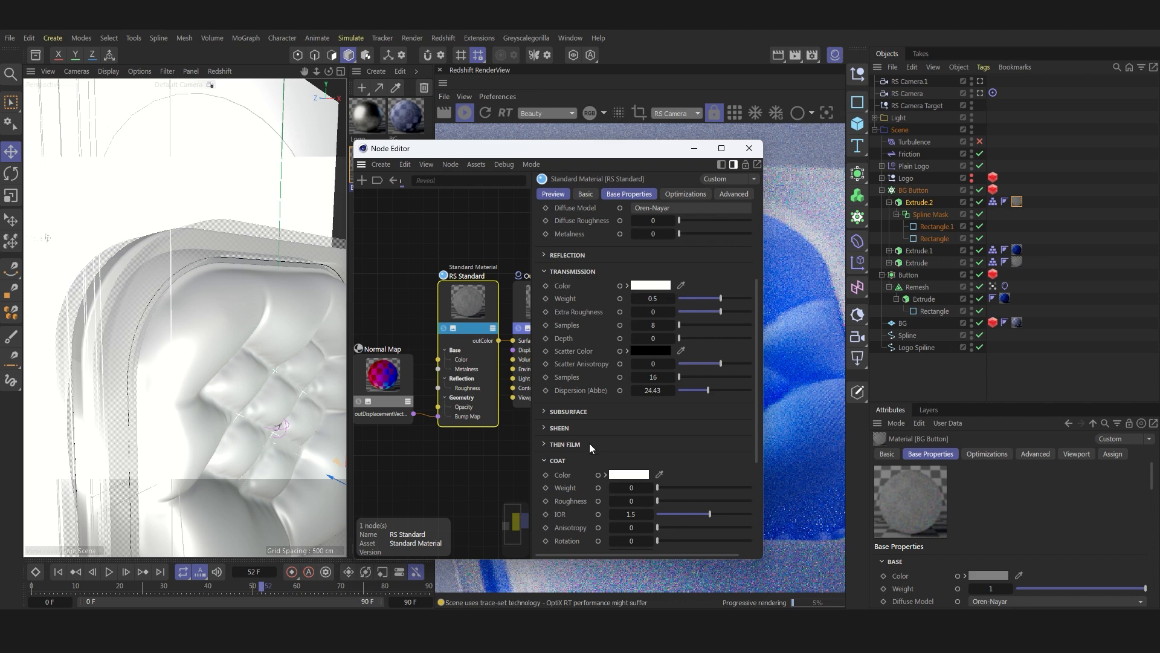
click(552, 412)
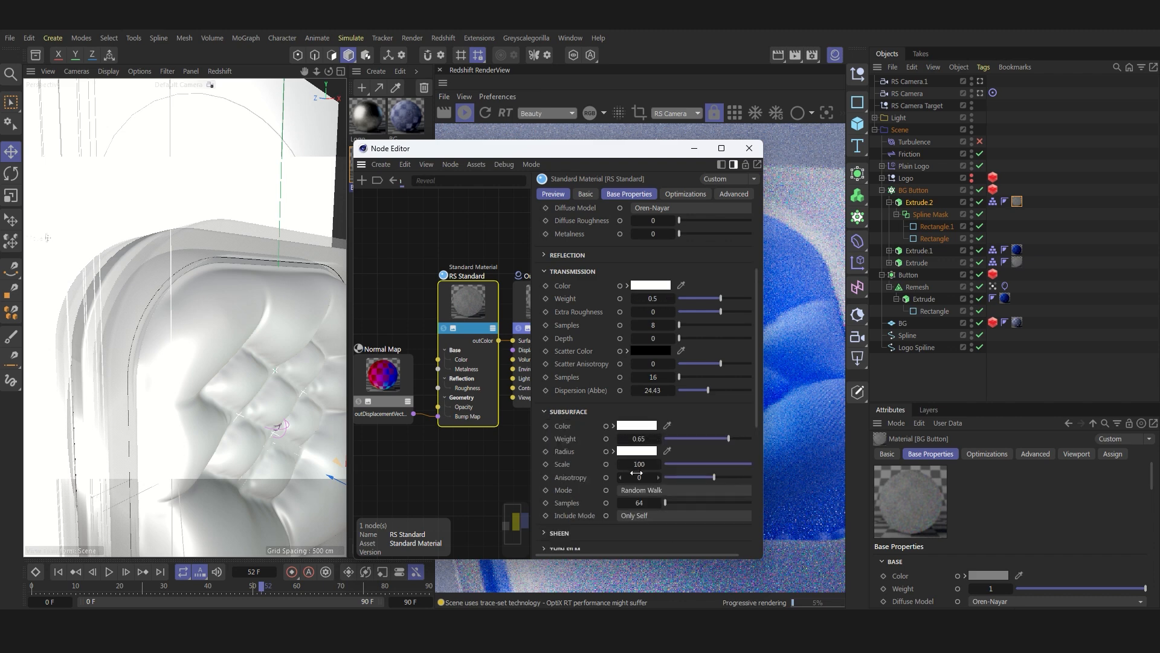
drag(653, 156, 292, 181)
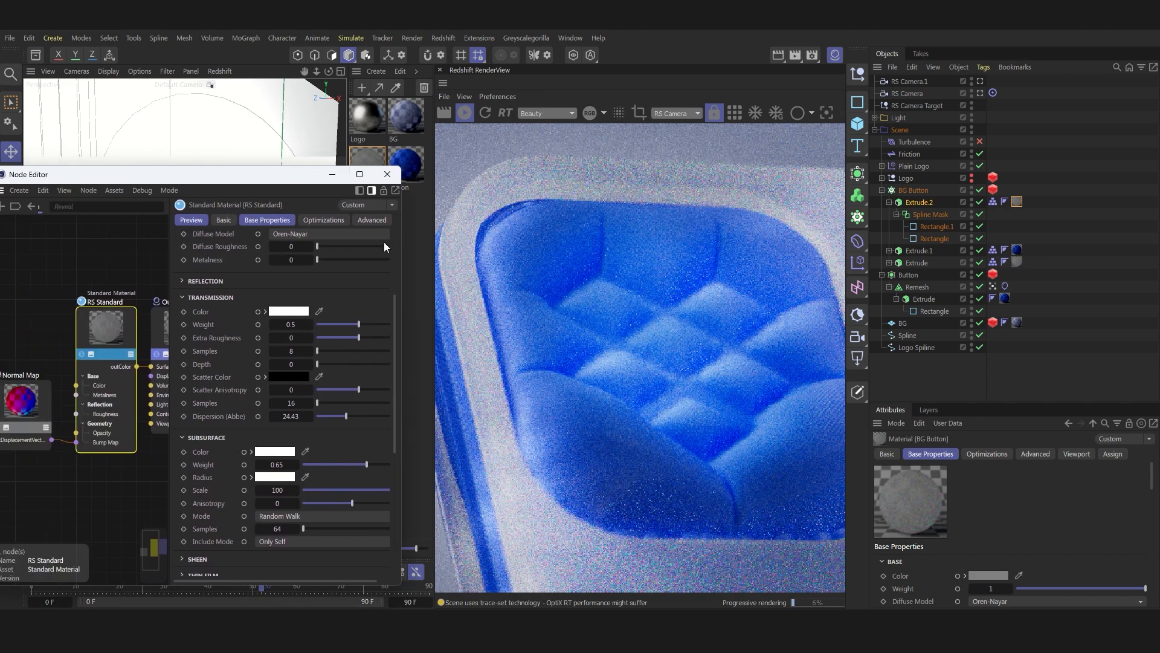
click(387, 174)
click(883, 190)
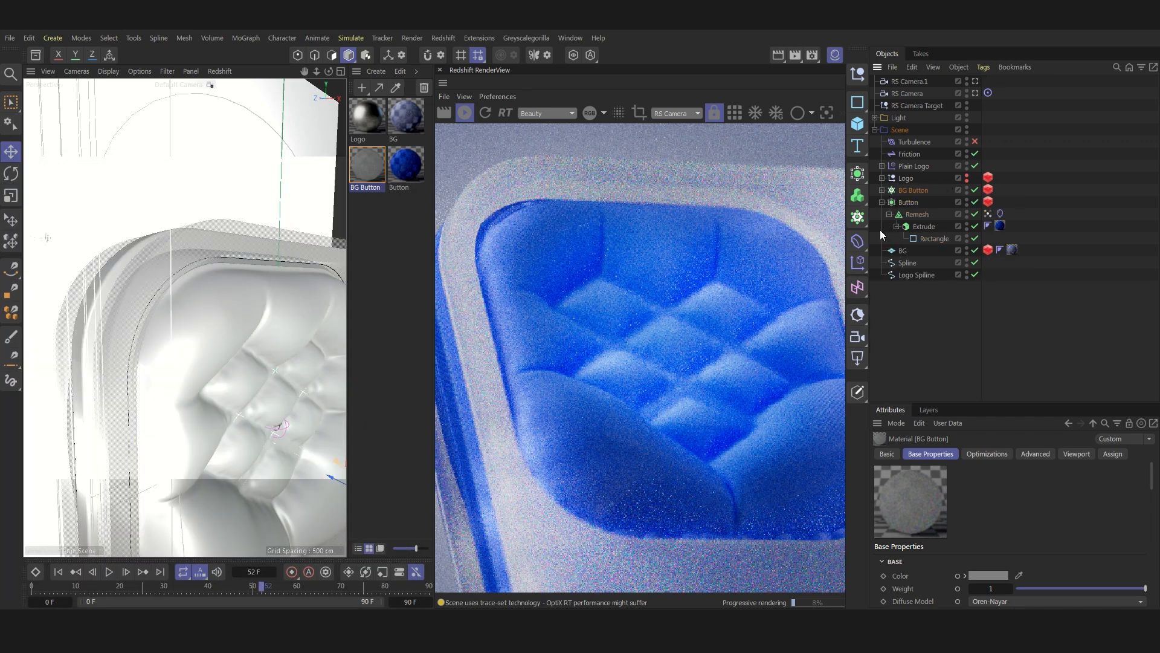
Step: Make the Logo object visible in the viewport and the render, and expand its hierarchy
click(967, 176)
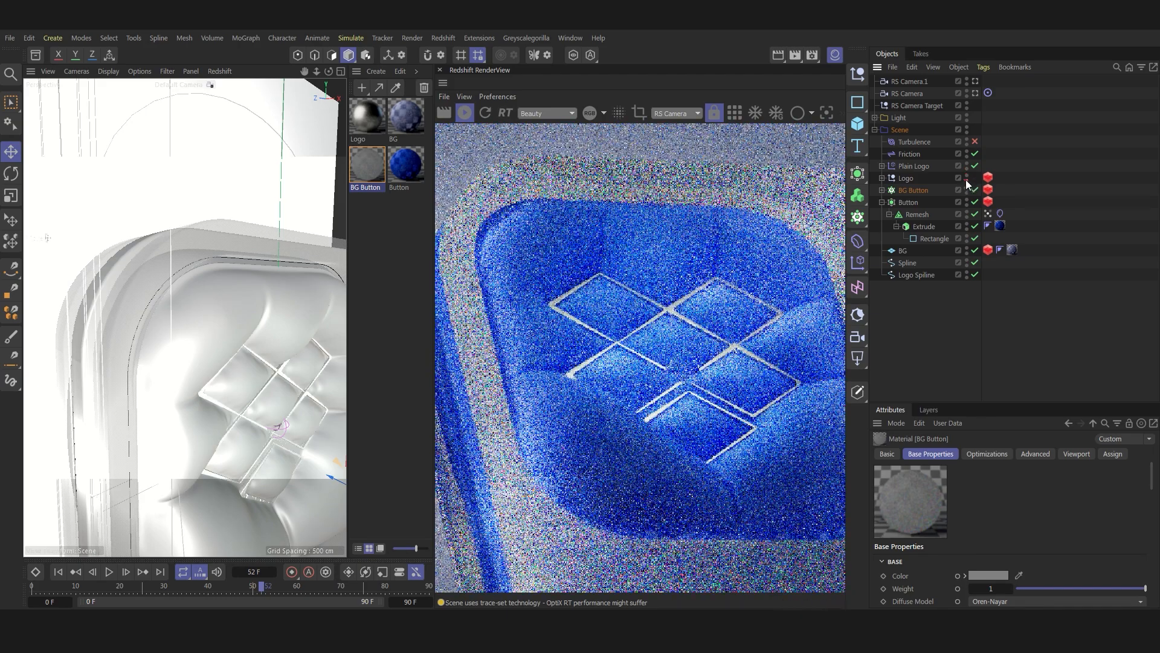
click(967, 181)
click(881, 178)
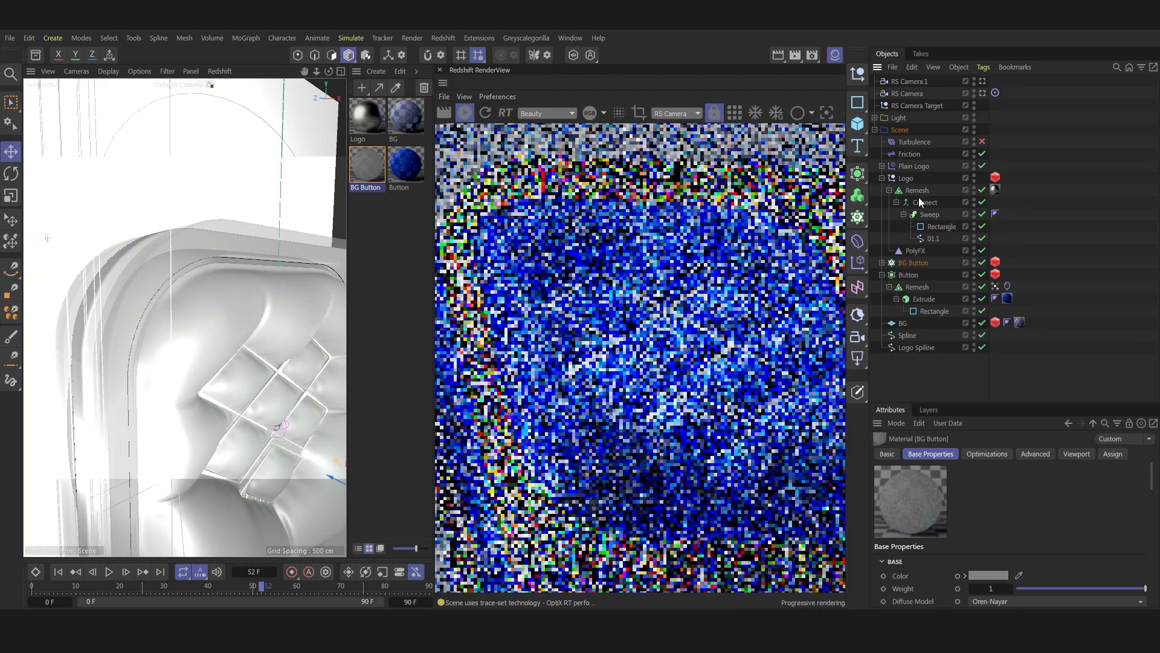
Step: Inspect the Logo's Connect object, Rectangle profile, 01.1 spline and Sweep settings
click(928, 202)
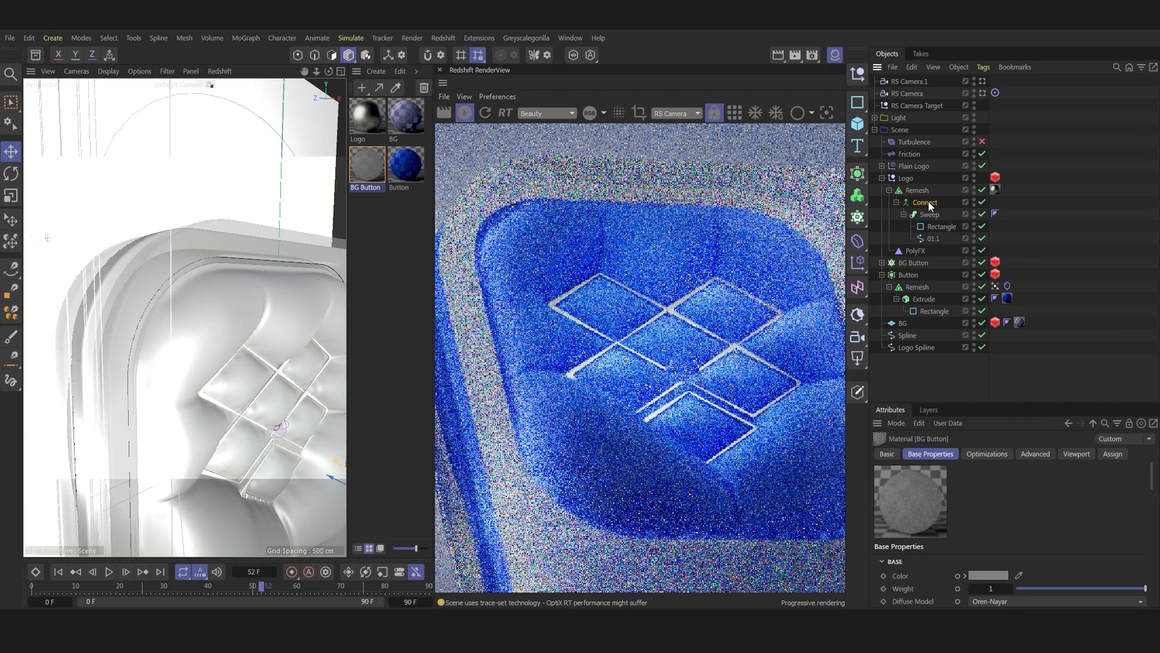
click(934, 227)
click(931, 239)
click(930, 215)
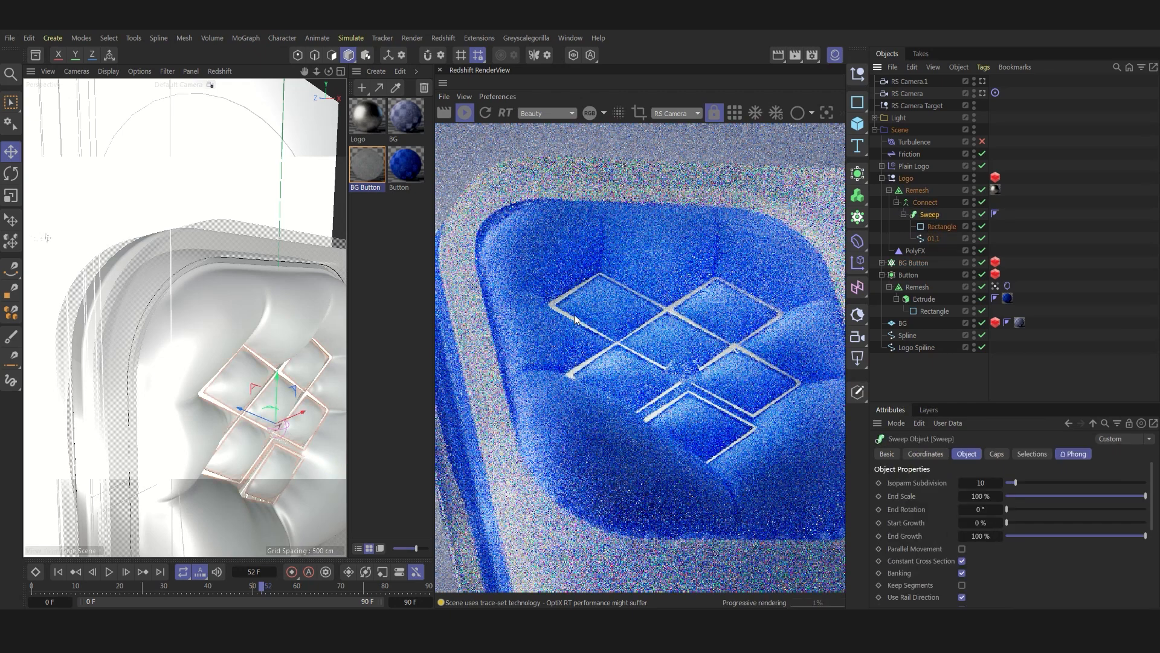
Step: Switch the Logo's PolyFX and Sweep off and back on to compare the logo outline, and check the Remesh settings
click(982, 250)
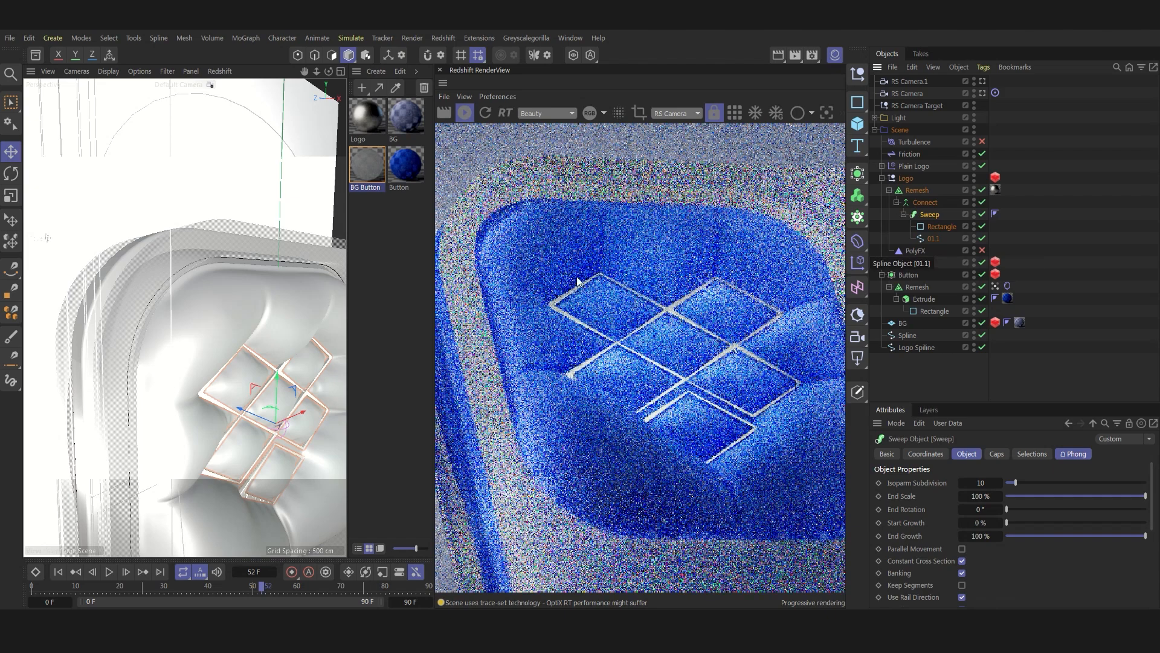
click(933, 239)
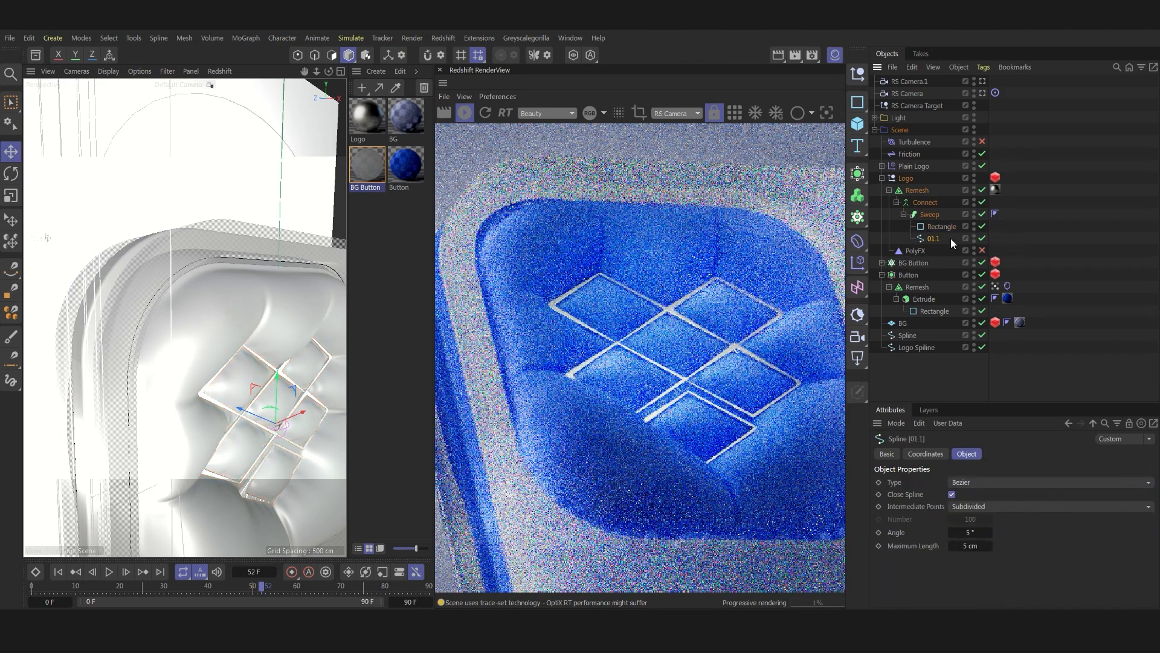
click(982, 214)
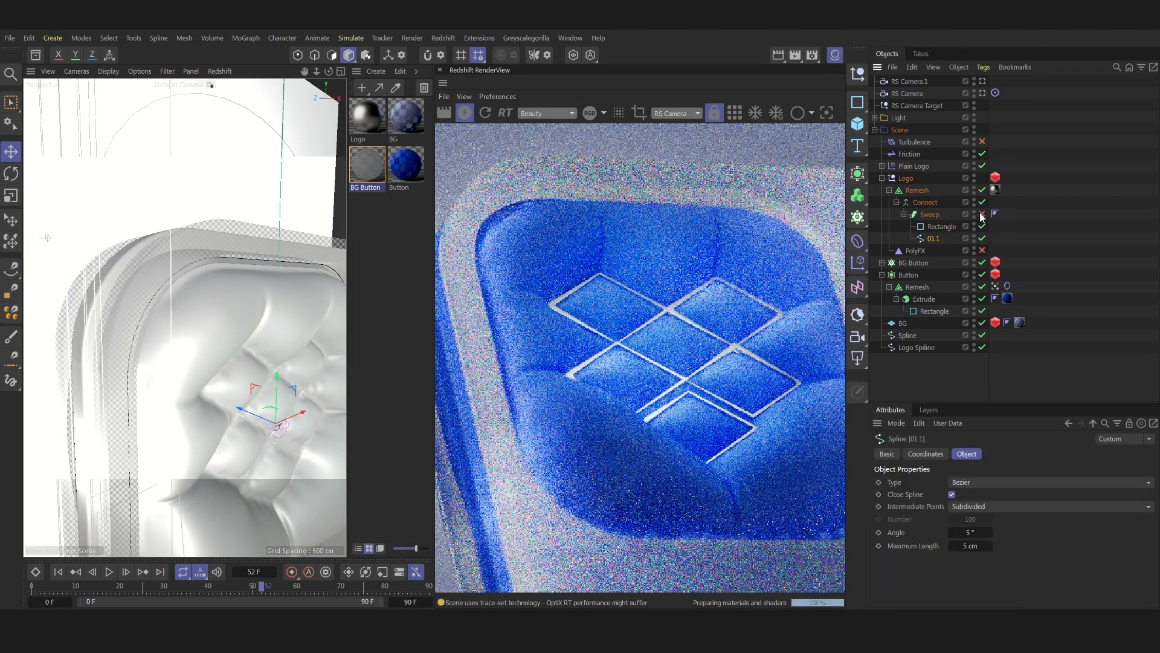
click(982, 215)
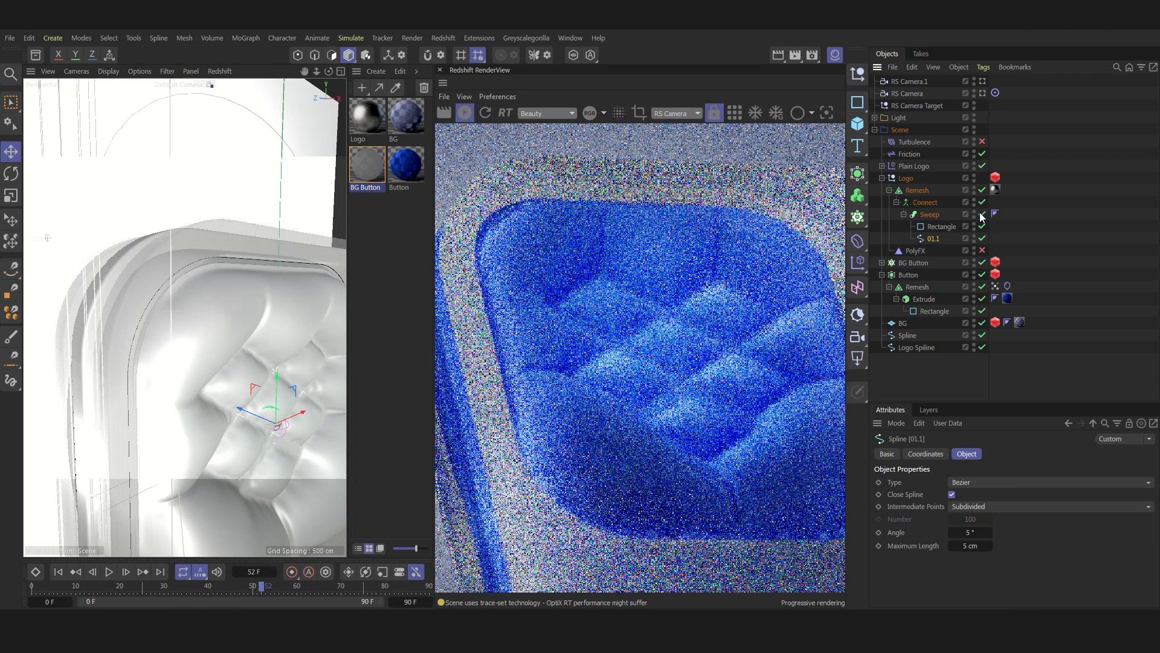
click(931, 214)
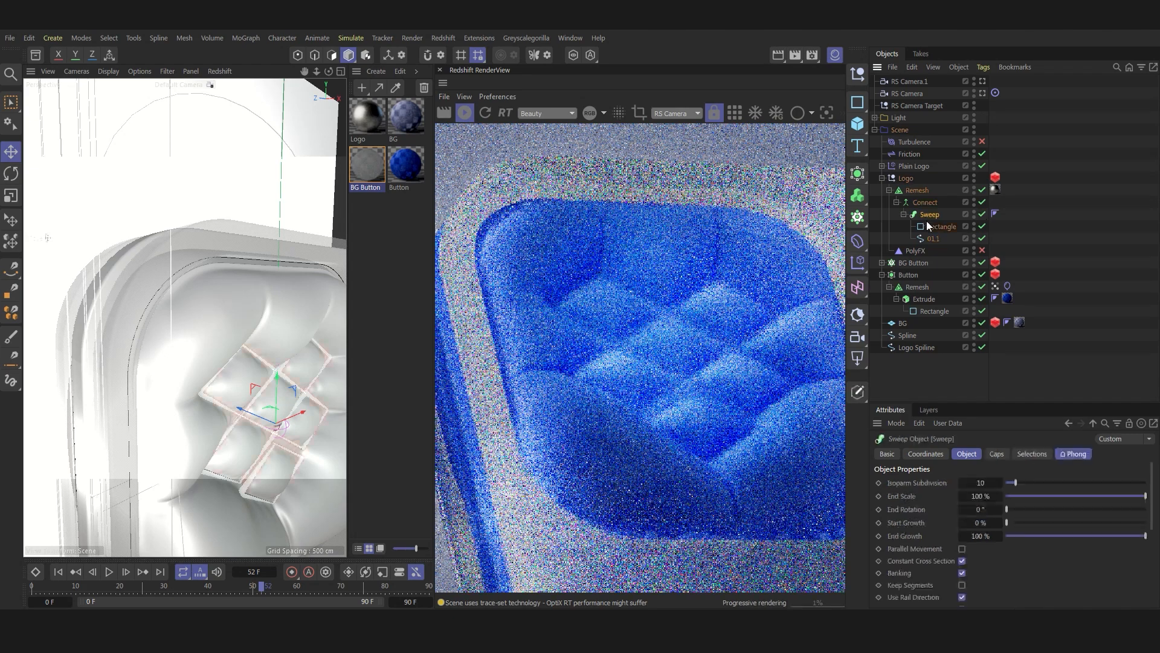
click(916, 191)
click(882, 178)
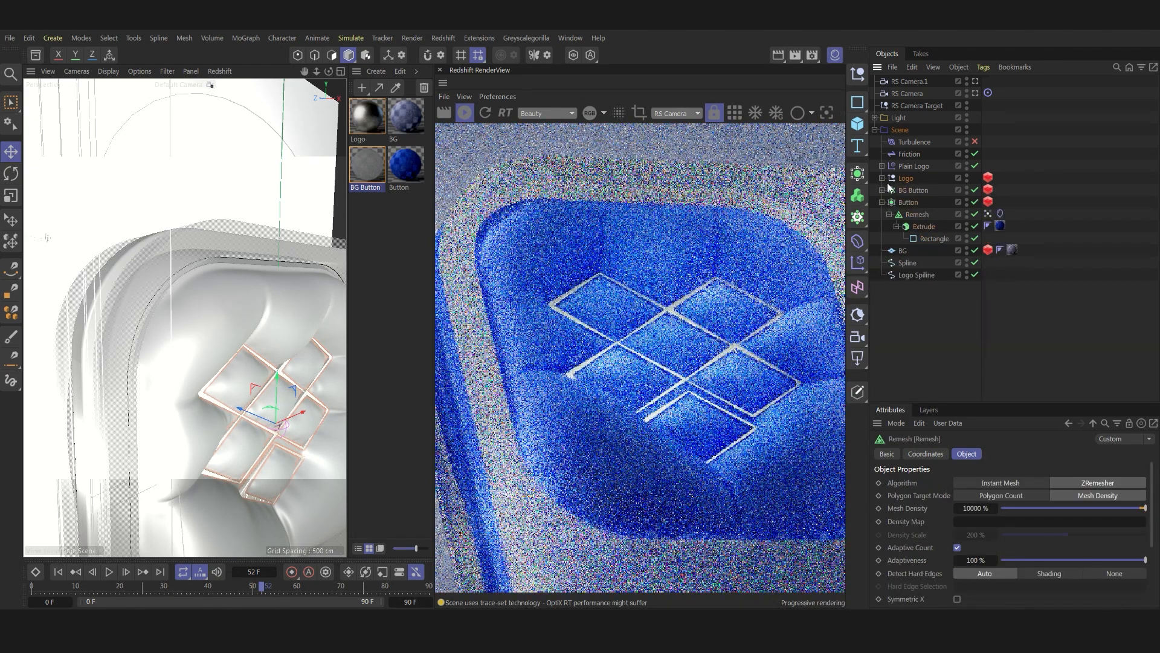
click(882, 178)
click(945, 249)
click(982, 250)
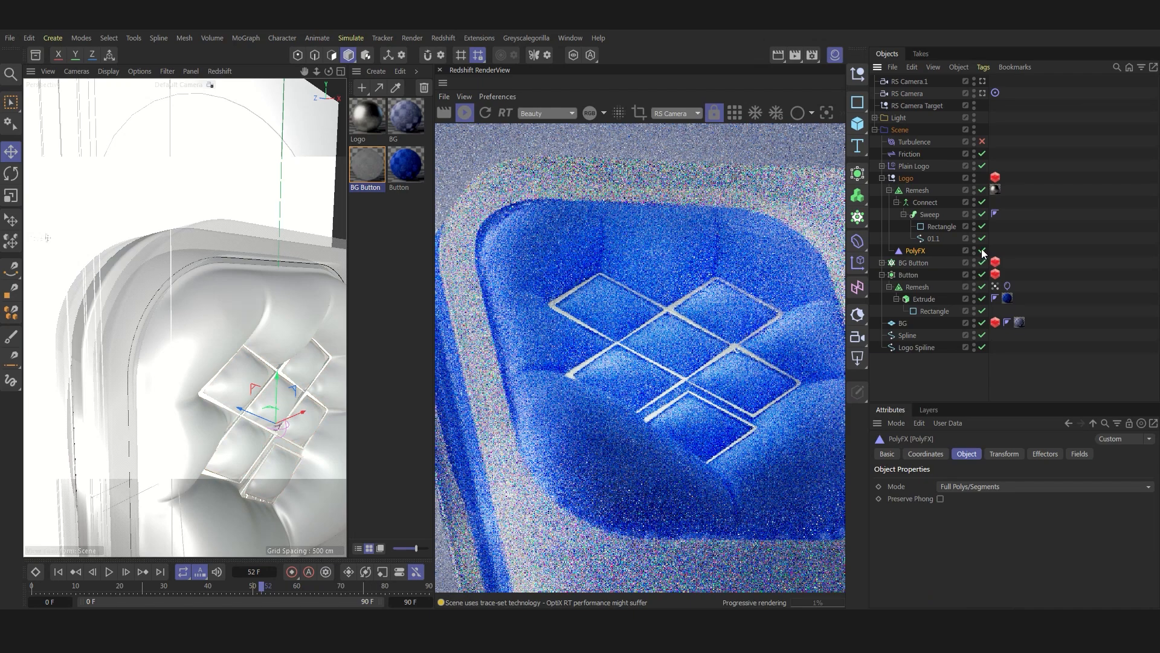
Step: Check the PolyFX object's effector list and the Plain Logo effector's position and scale parameters
click(1043, 454)
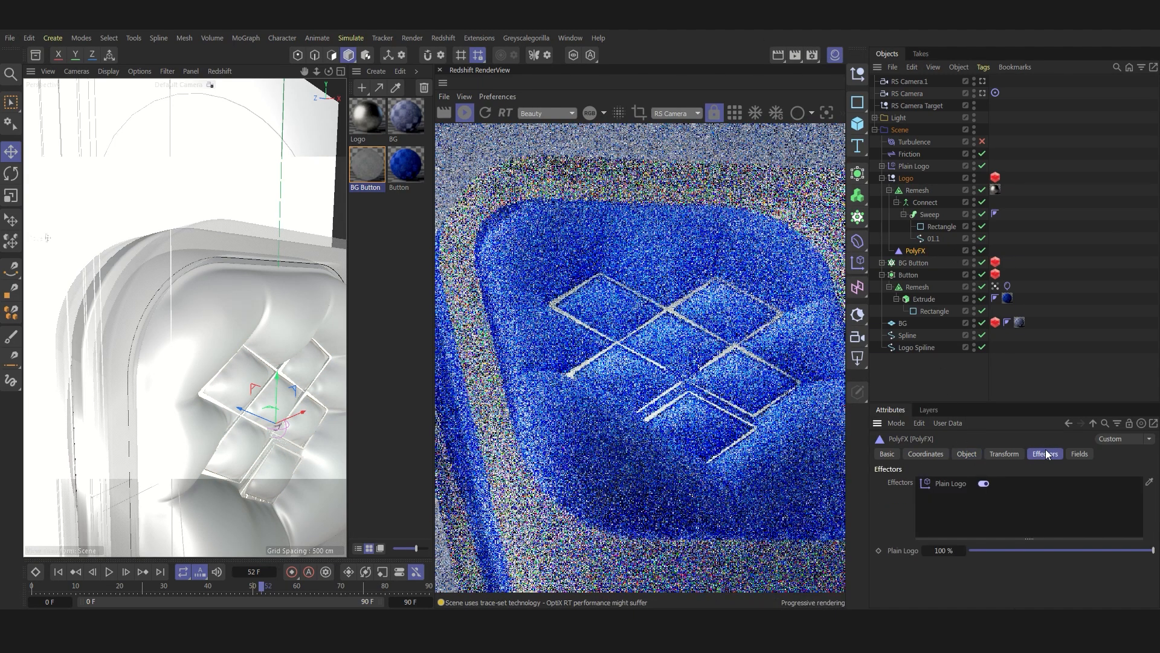
click(914, 165)
scroll(915, 542, down, 3)
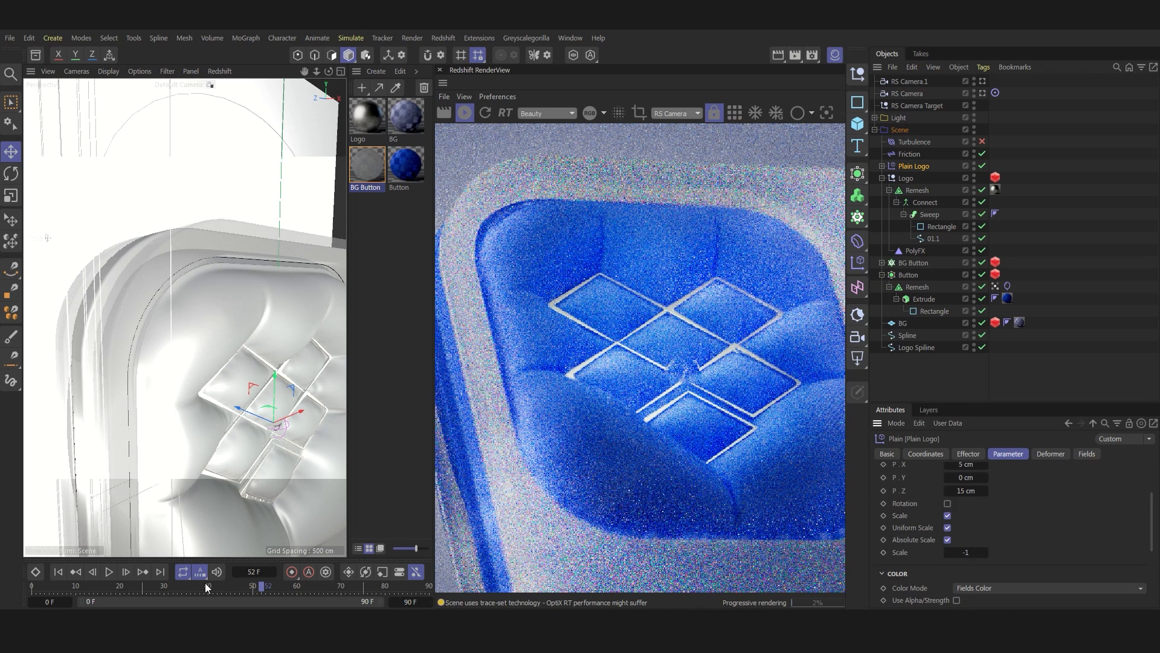
Step: Scrub the timeline to frames 9, 44 and 87 and examine the logo outline's animation close up in the viewport and render
drag(202, 586, 74, 586)
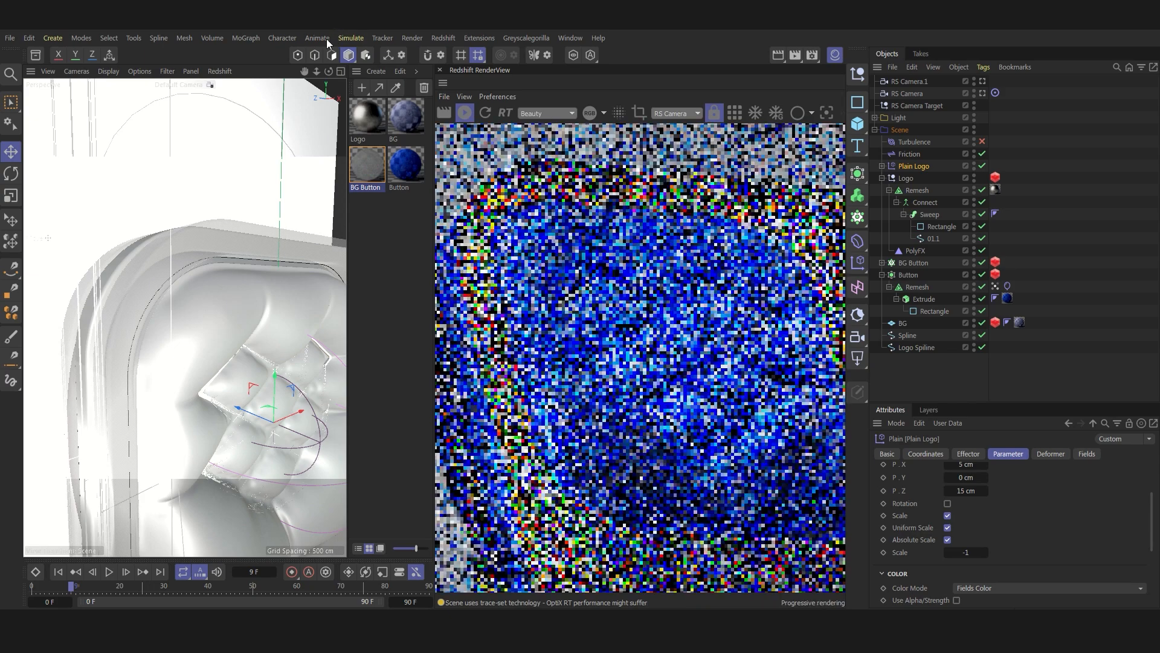
drag(328, 71, 223, 37)
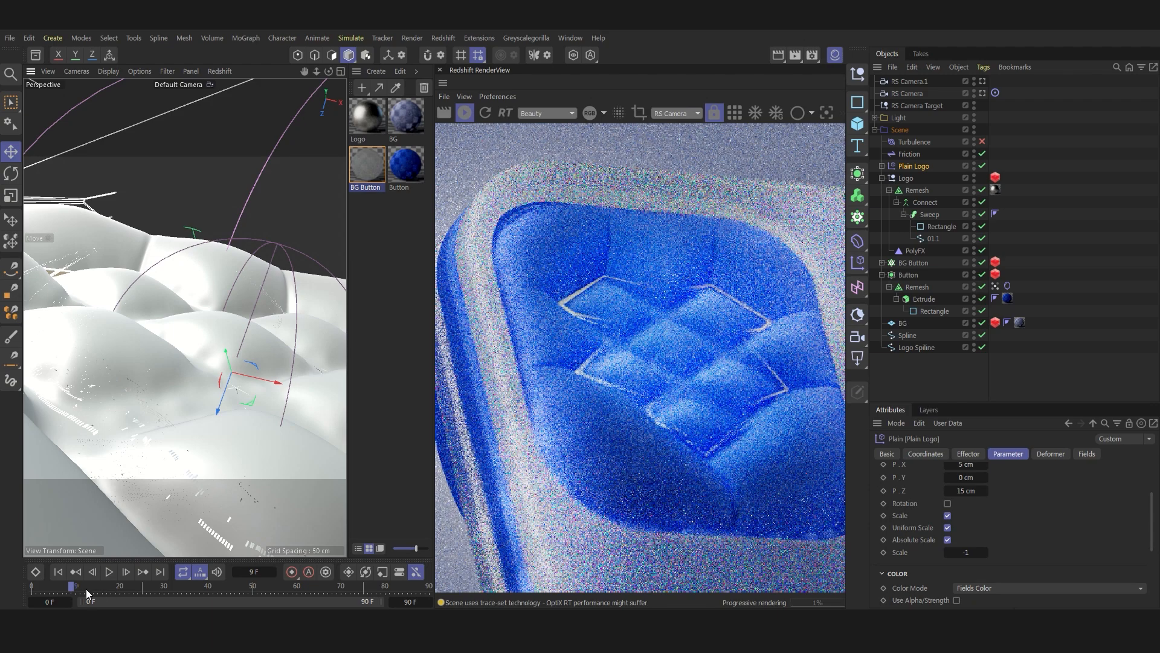
drag(86, 589, 227, 586)
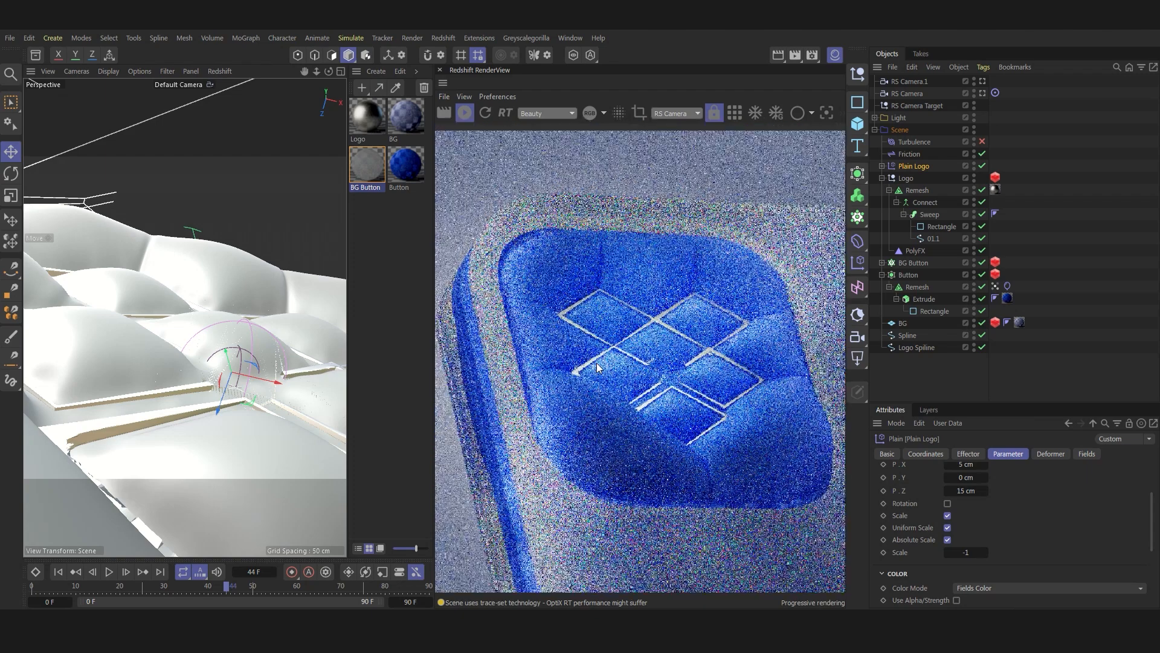
scroll(600, 364, down, 4)
scroll(590, 392, up, 3)
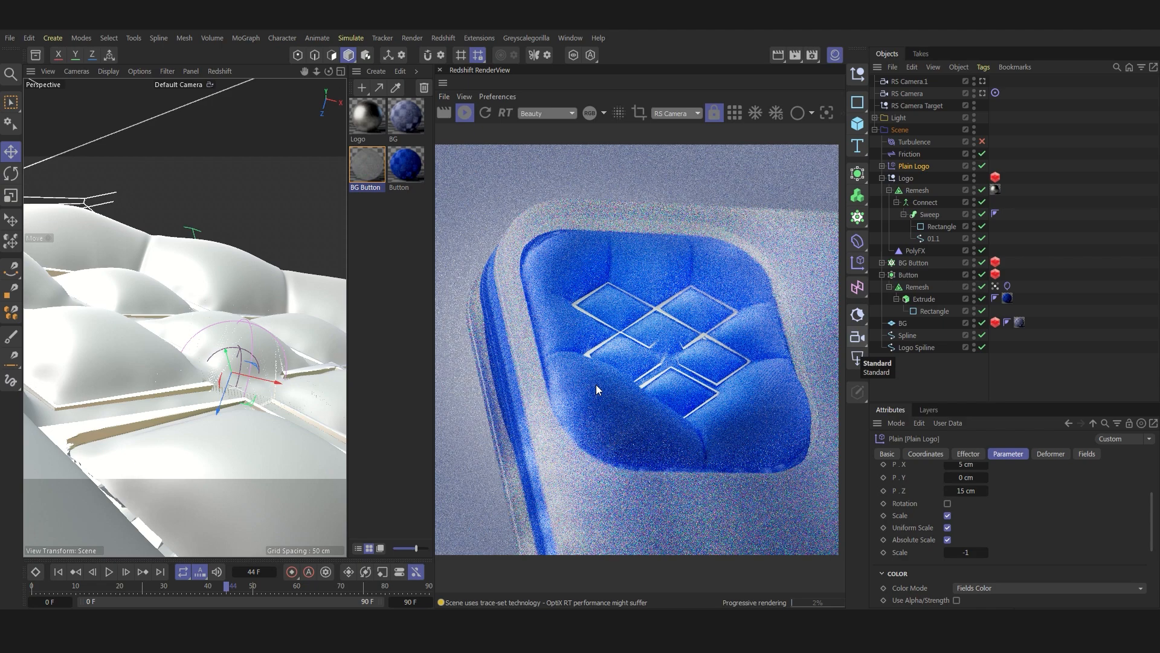
drag(385, 586, 459, 585)
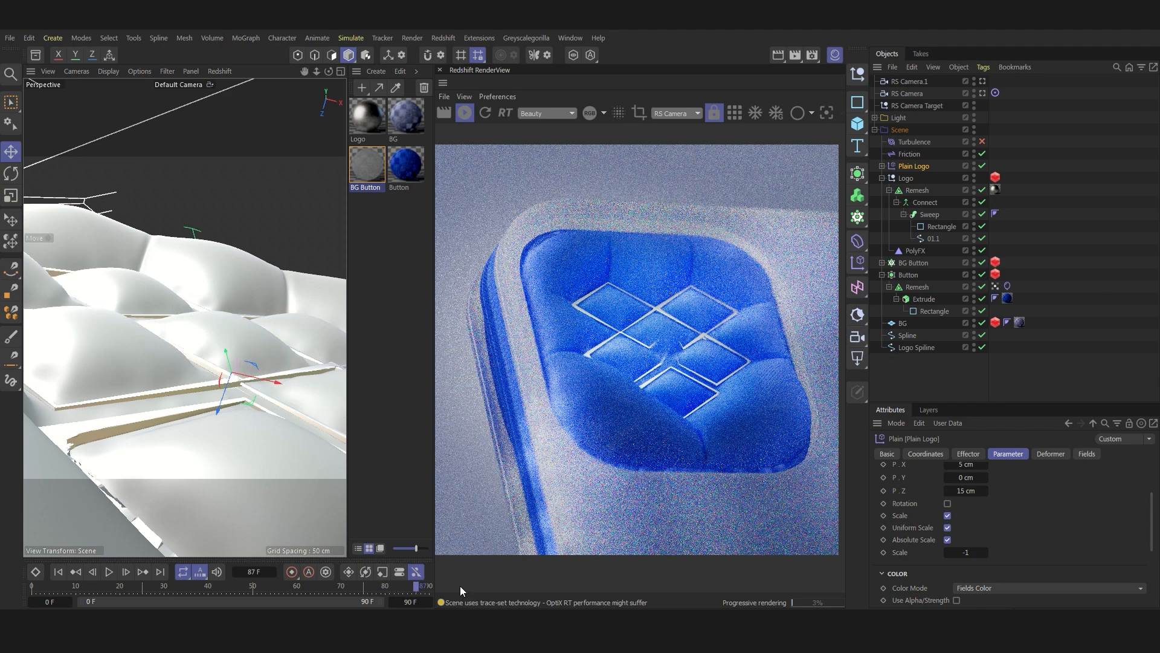